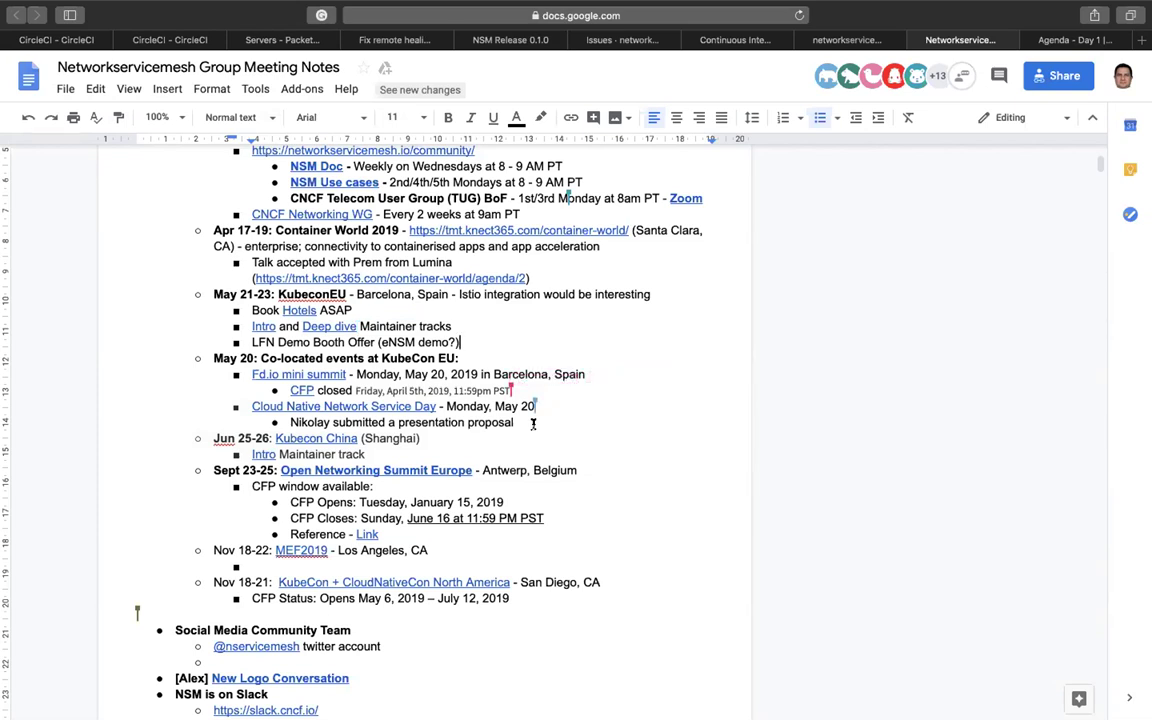
# - Add a co-submitter's first name followed by "and" at the start of the presentation proposal bullet under Cloud Native Network Service Day
pyautogui.moveTo(477, 7)
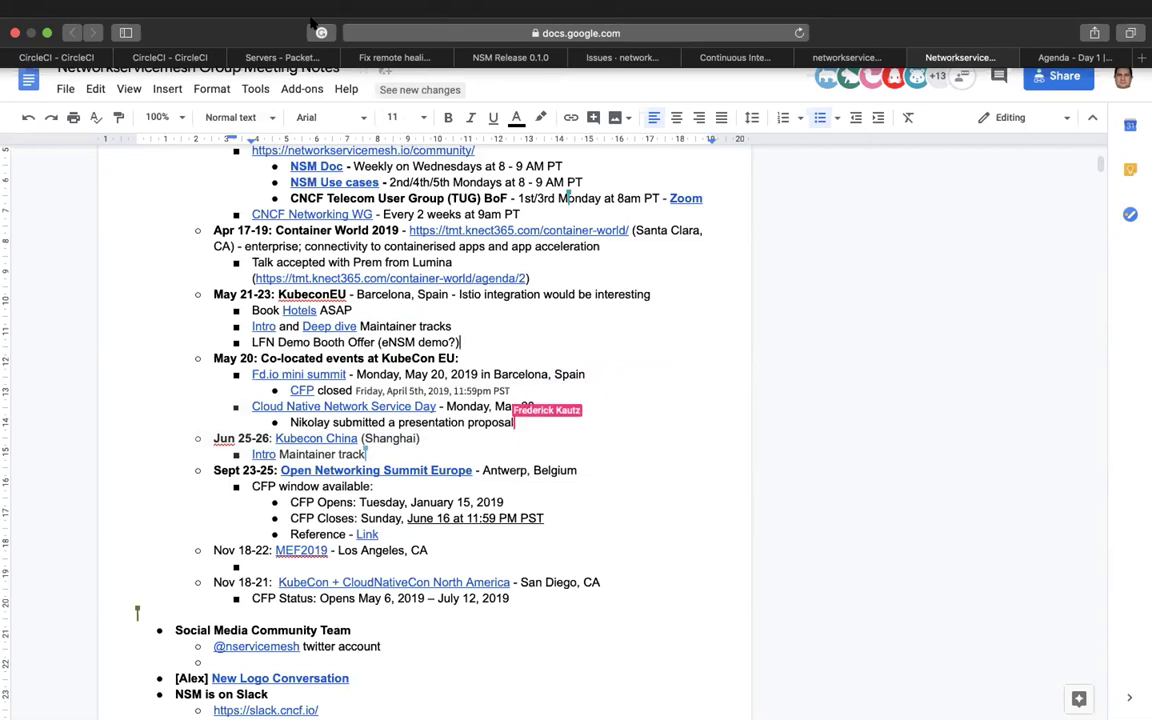
pyautogui.click(290, 421)
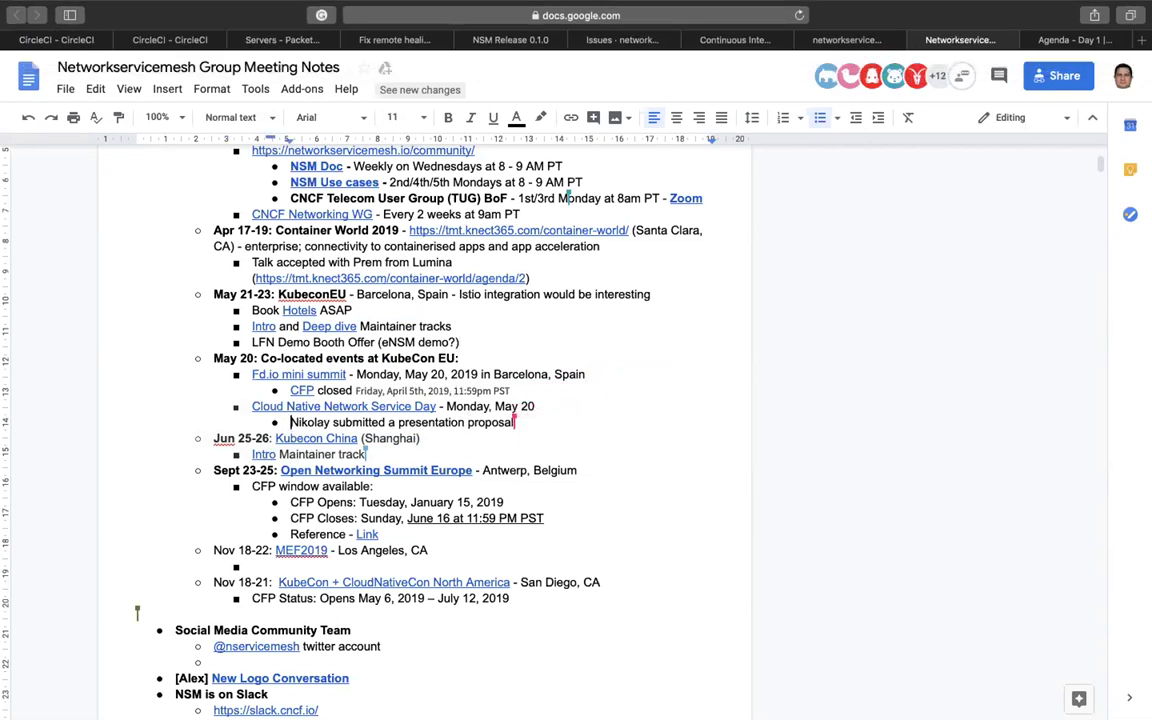
pyautogui.write('Fred')
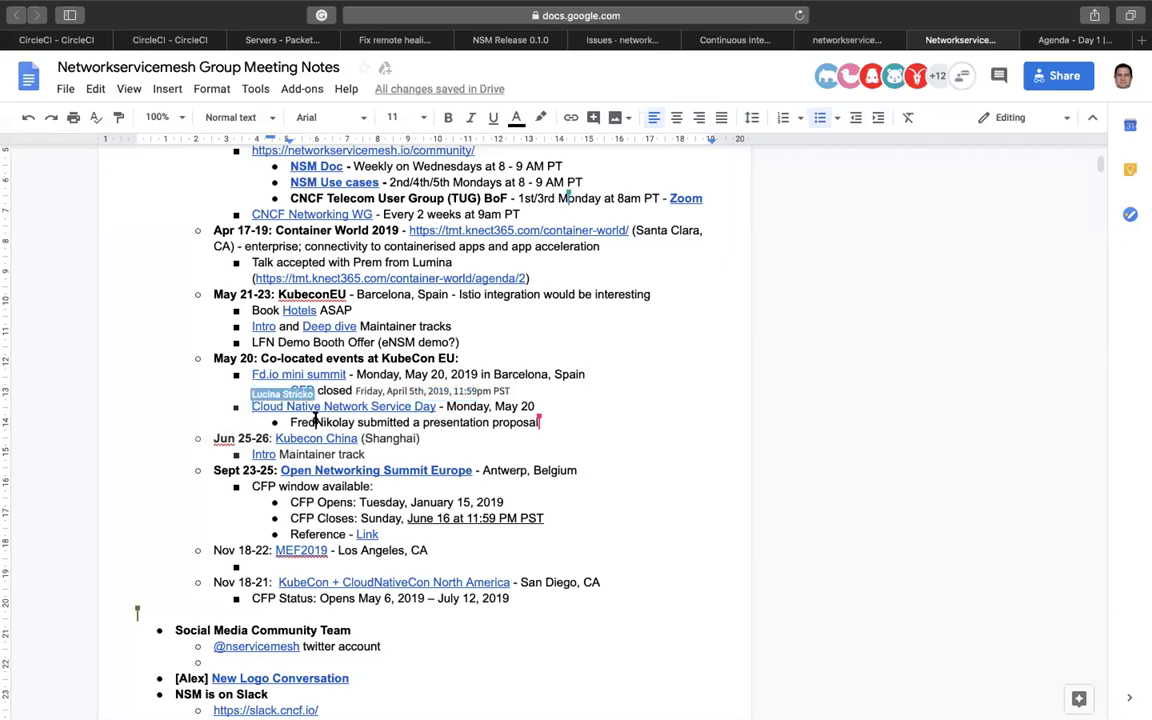
pyautogui.write(' a')
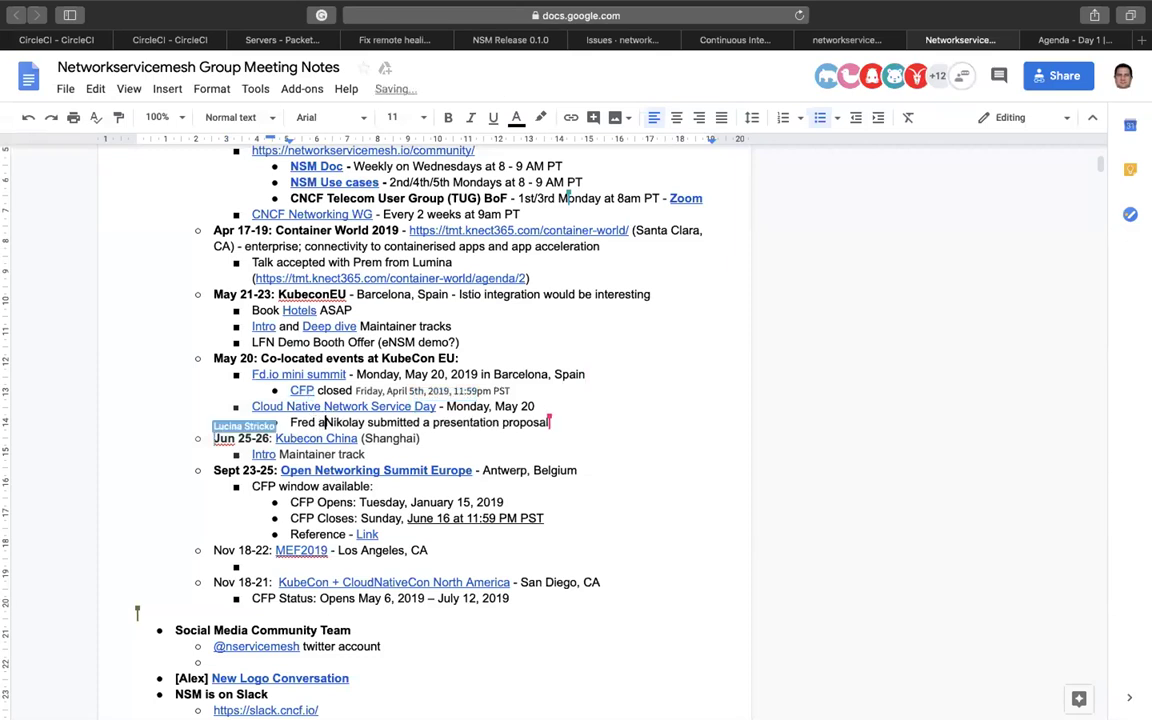
pyautogui.write('nd')
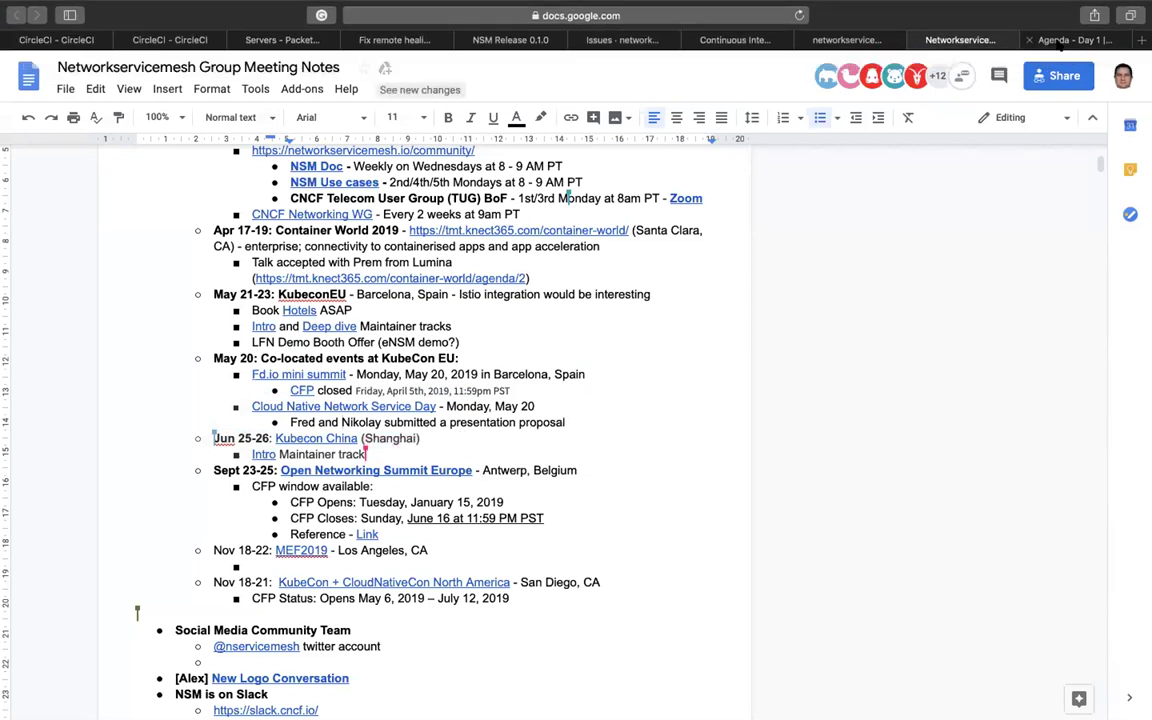
# - Open the linked Cloud Native Network Service Day event page and check its CFP notification date
pyautogui.click(367, 406)
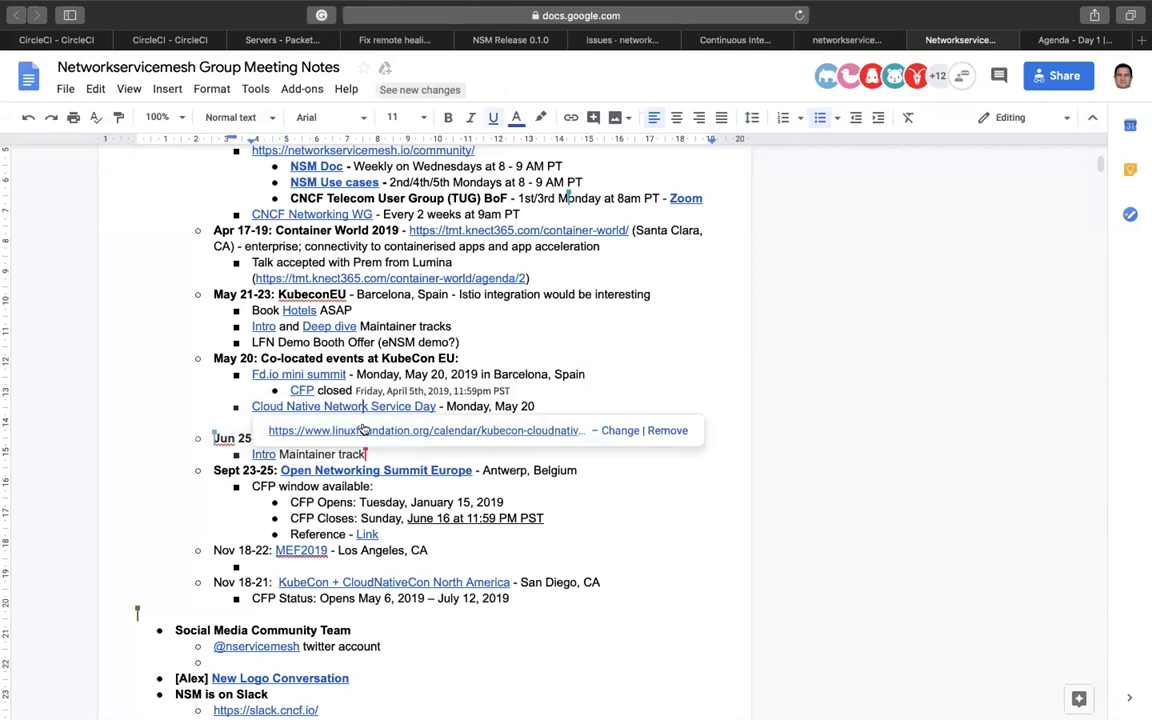
pyautogui.click(364, 430)
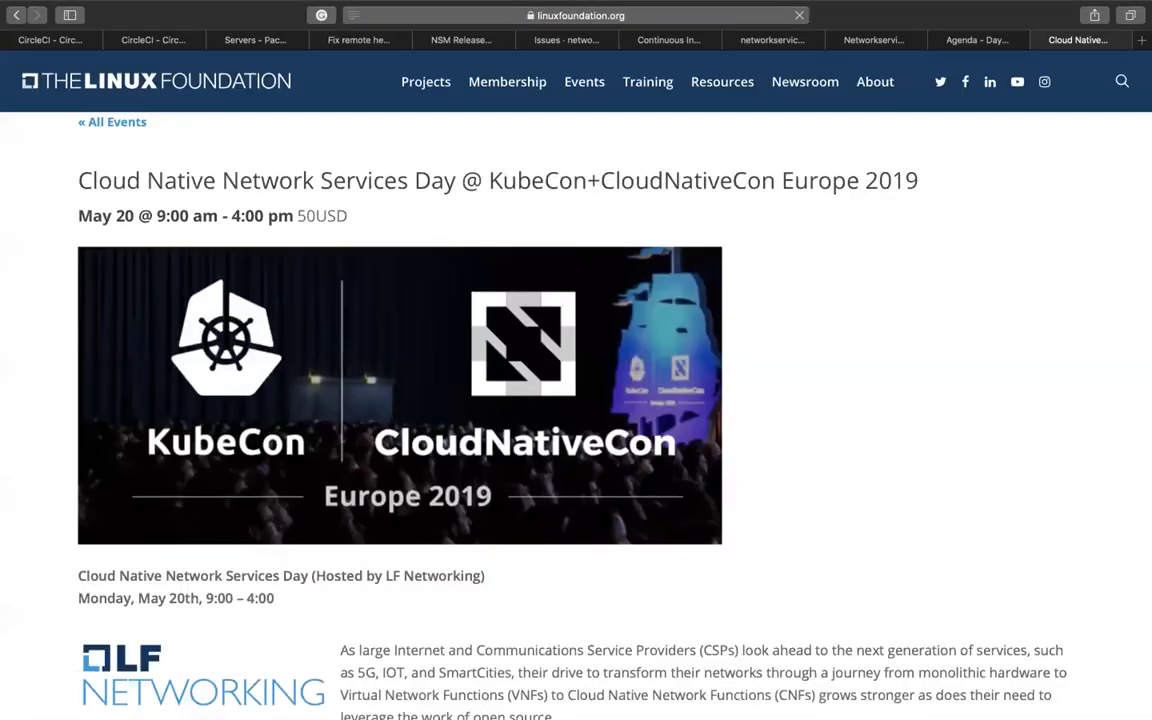
pyautogui.scroll(-3, 604, 519)
pyautogui.scroll(-10, 605, 519)
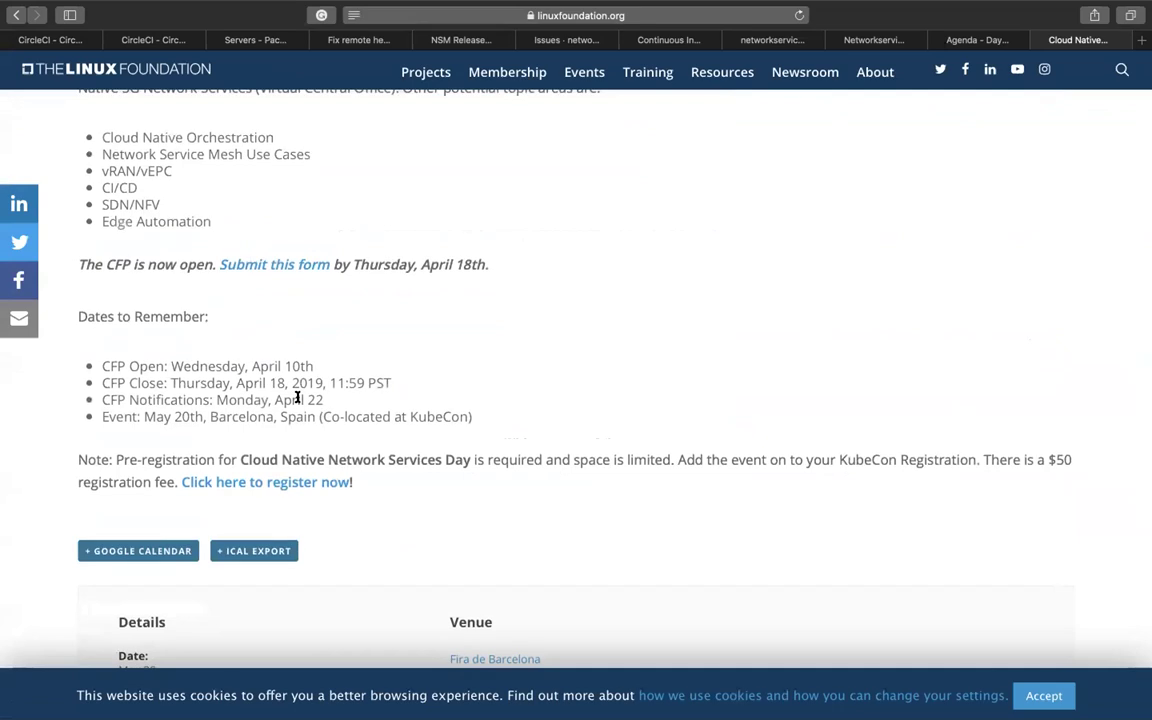
pyautogui.tripleClick(239, 399)
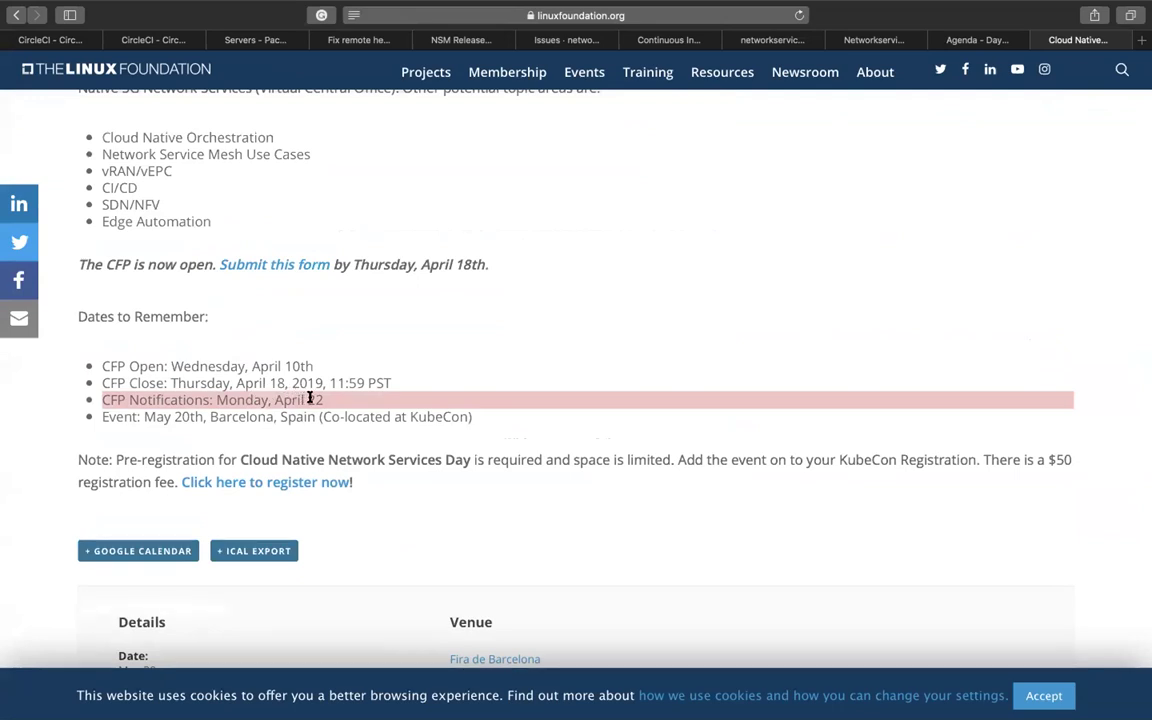
# - Return to the meeting notes and review the Open Networking Summit Europe CFP closing date and the two November events
pyautogui.click(955, 40)
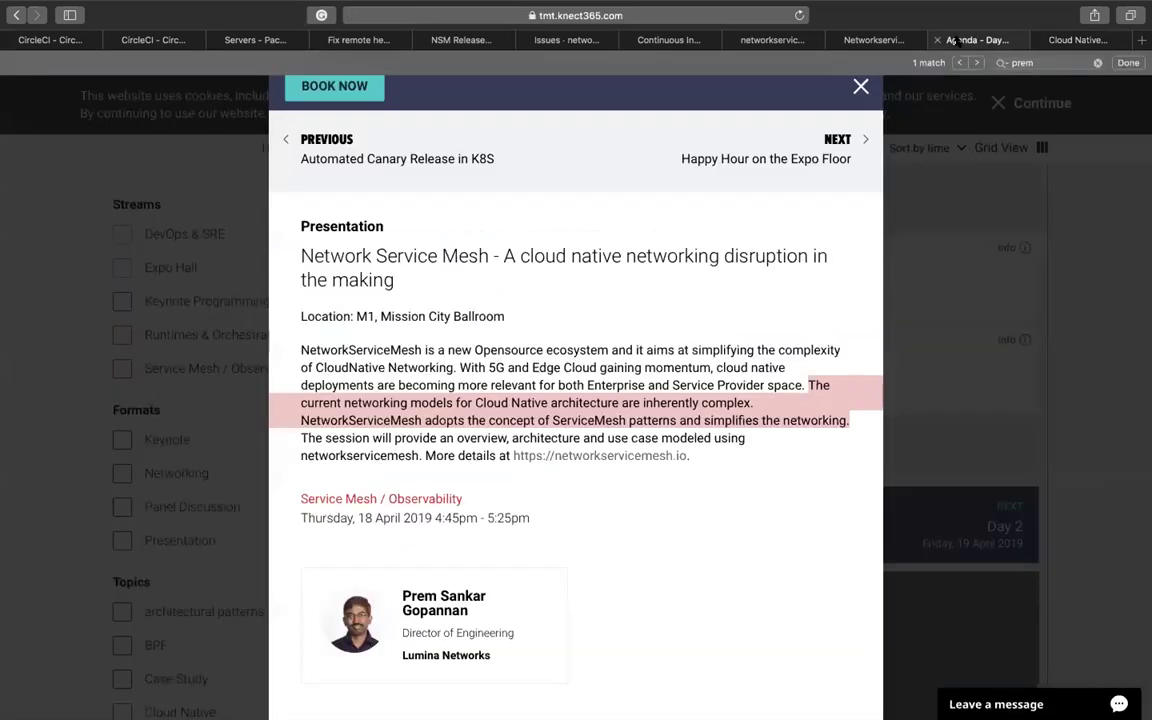
pyautogui.click(868, 40)
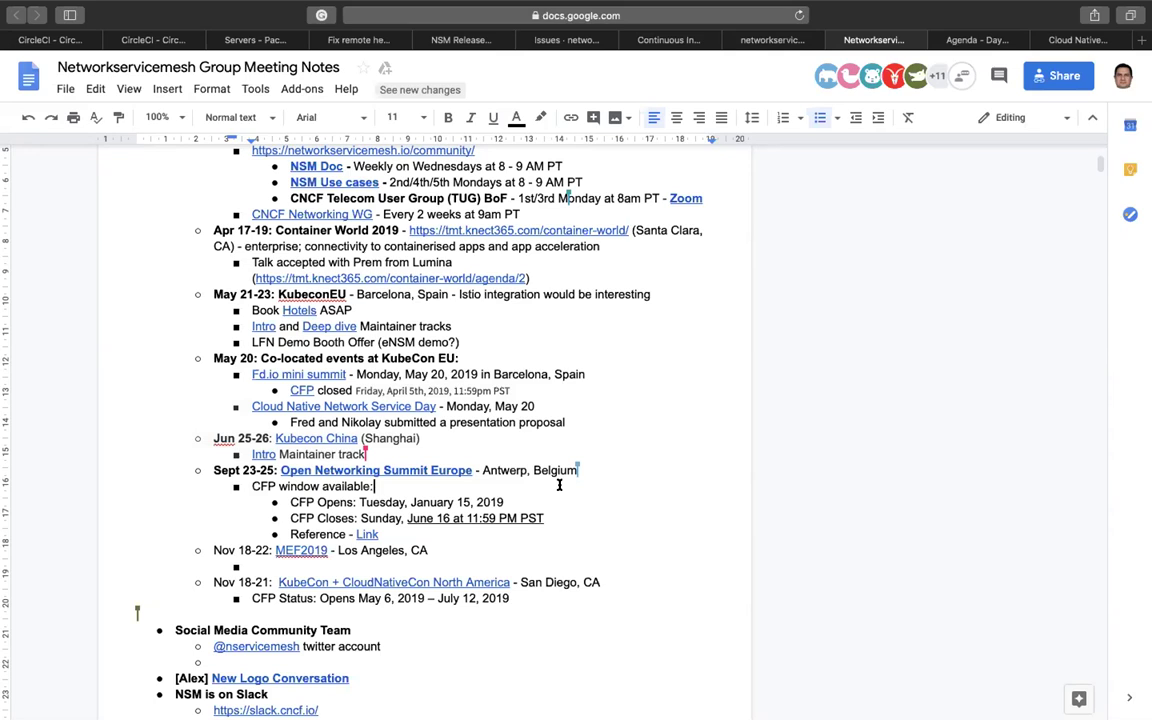
pyautogui.click(435, 518)
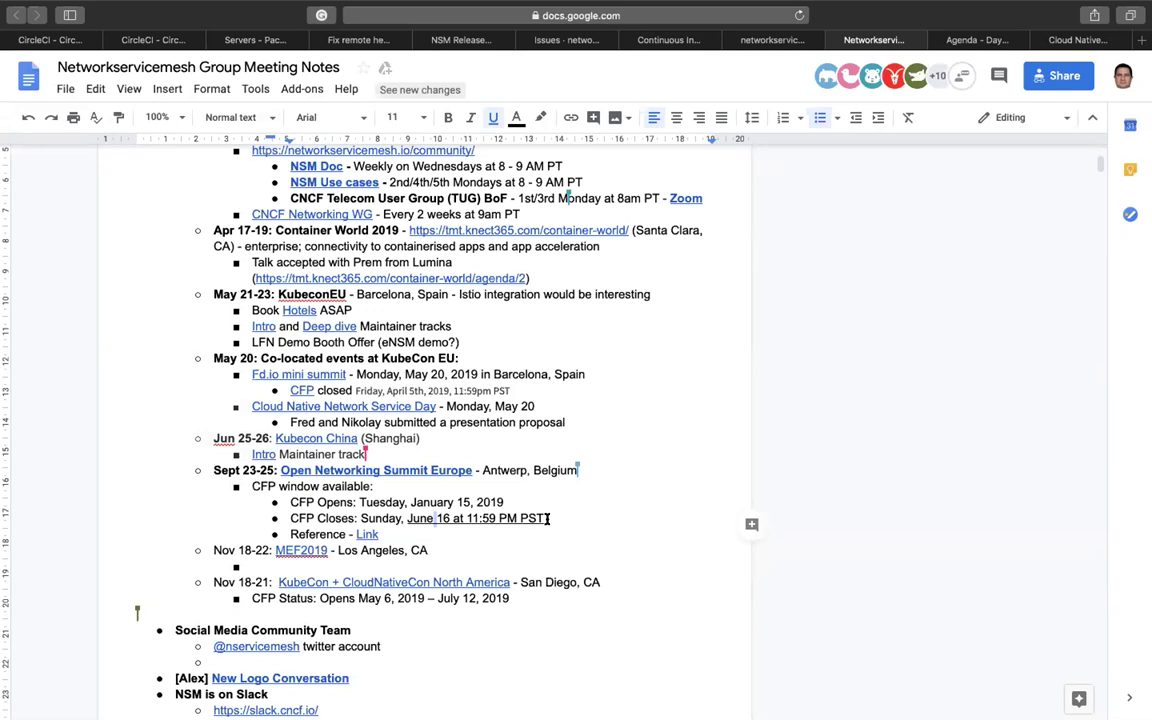
pyautogui.scroll(-1, 548, 518)
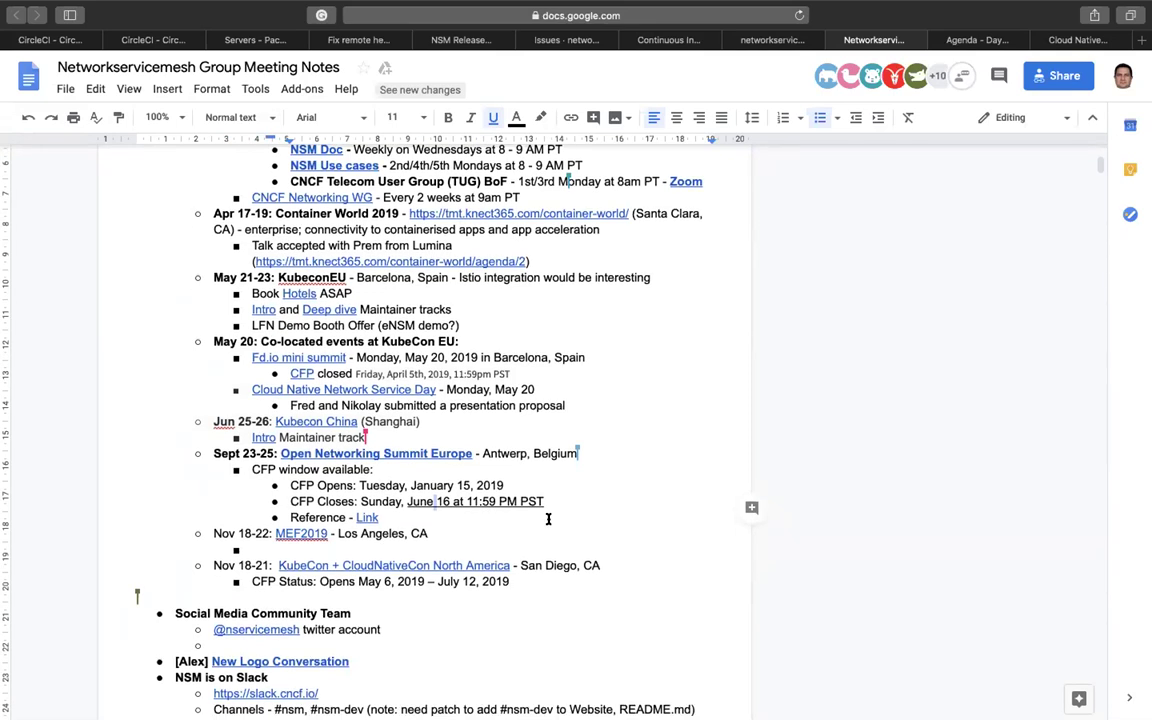
pyautogui.moveTo(520, 580); pyautogui.dragTo(157, 535)
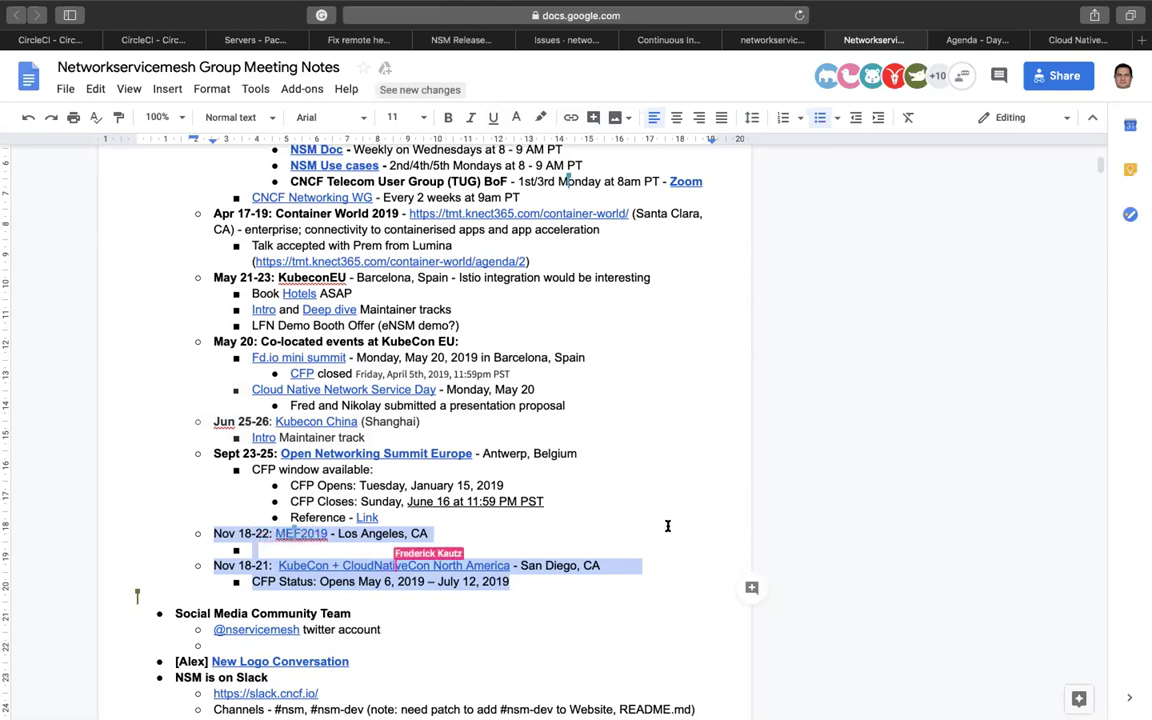
pyautogui.click(561, 585)
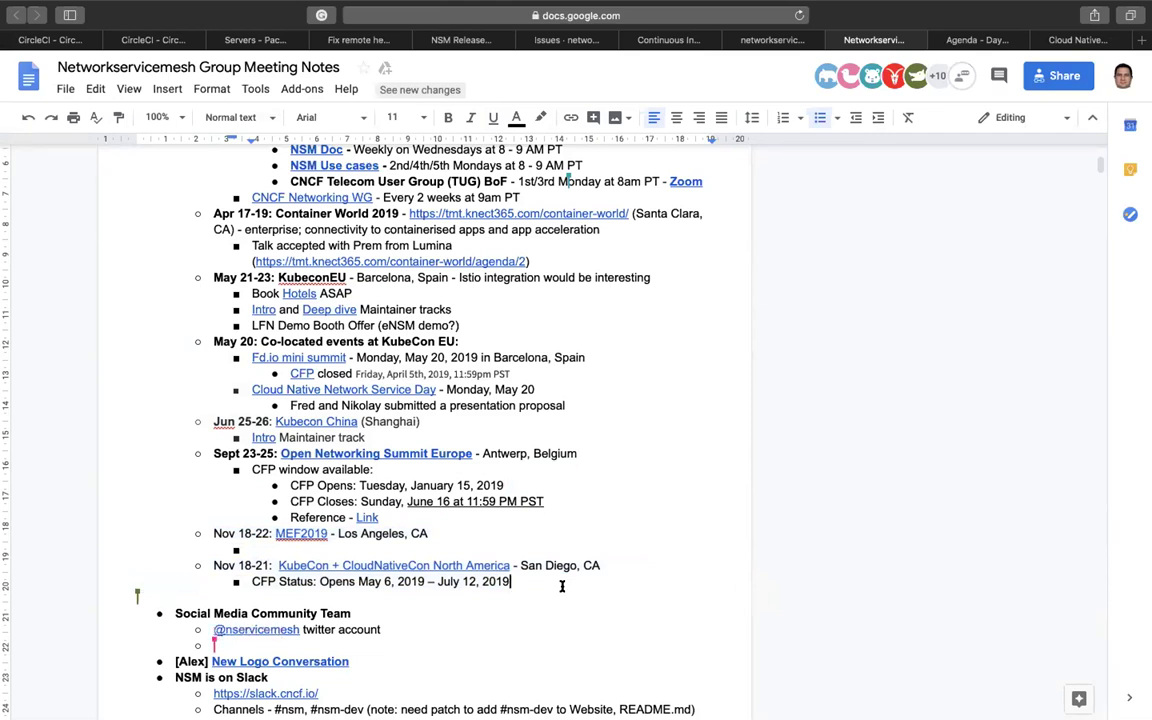
# - Open the New Logo Conversation link listed below the Social Media Community Team item in the meeting notes
pyautogui.scroll(-5, 562, 587)
pyautogui.scroll(-2, 562, 587)
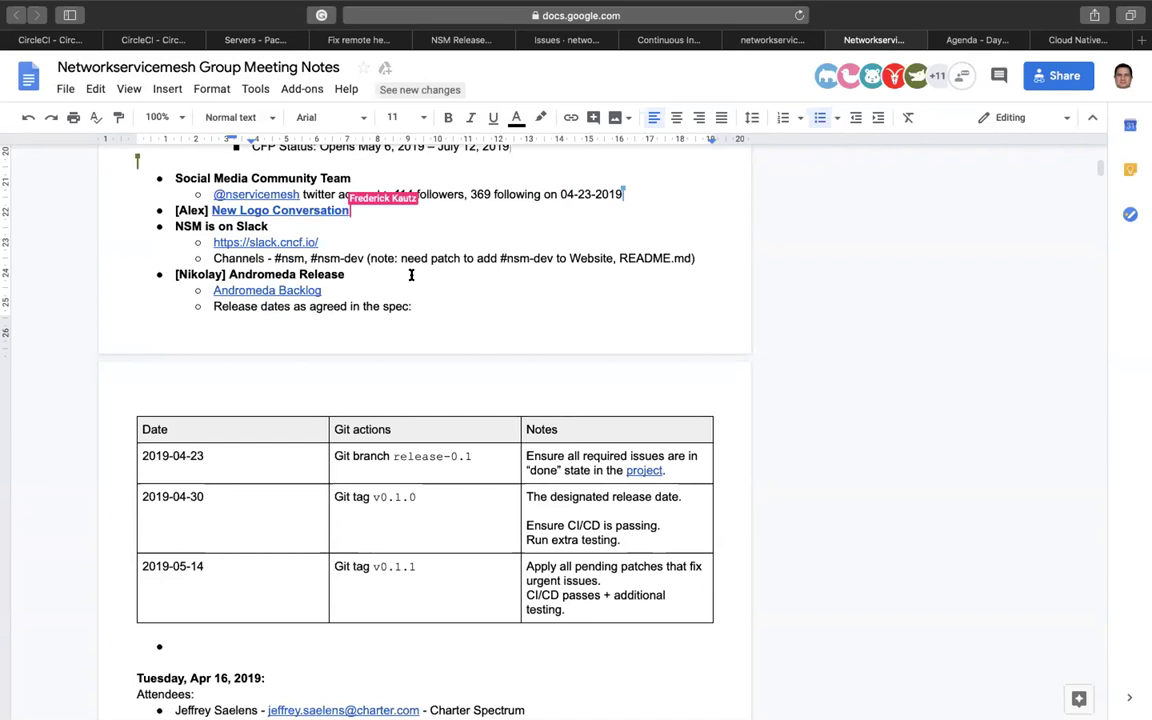
pyautogui.click(311, 209)
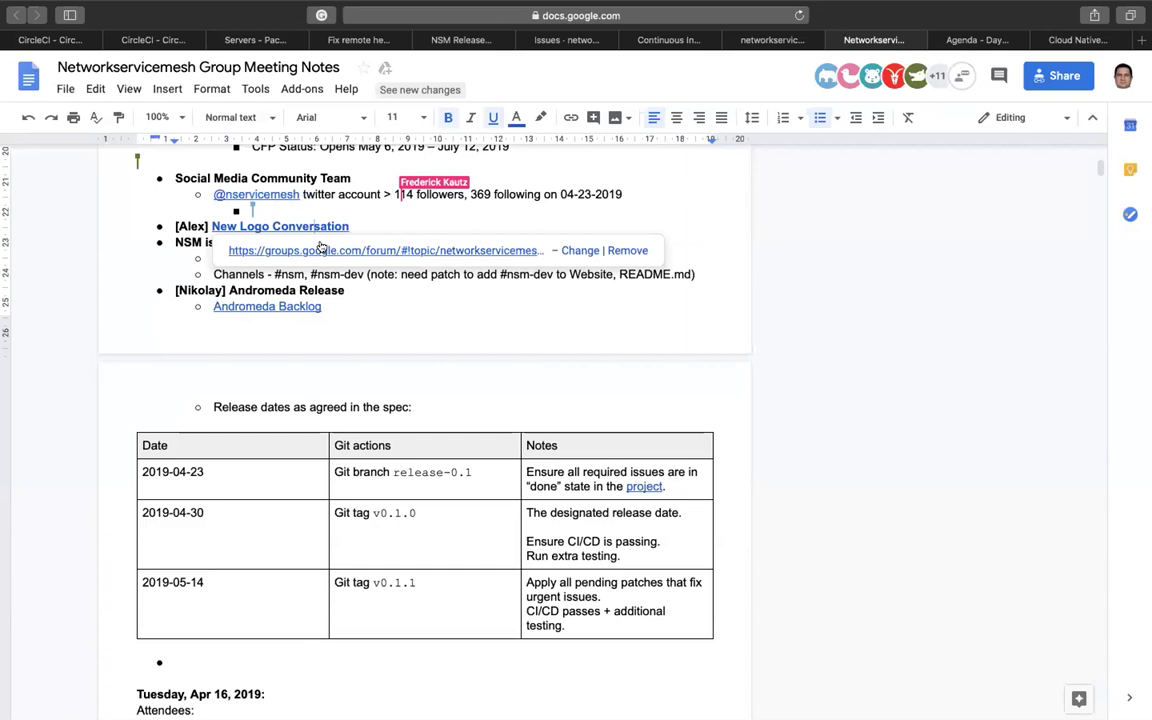
pyautogui.click(320, 249)
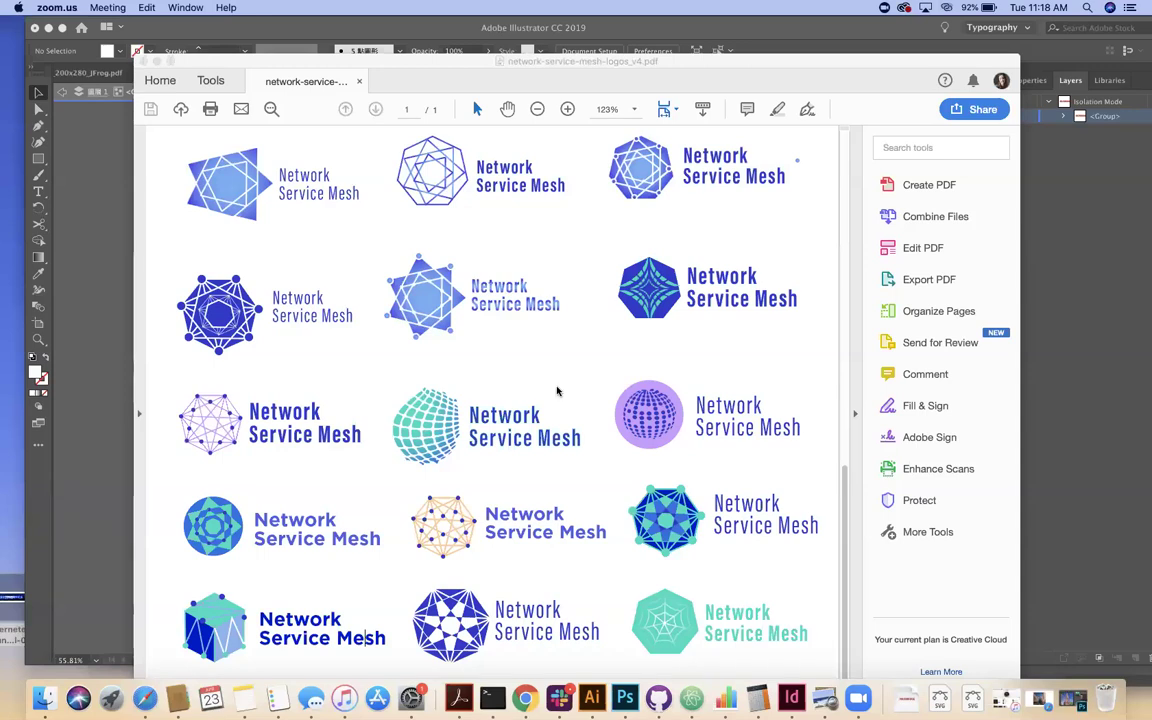
# - Bring network-service-mesh-logos_v4.pdf to the front in Acrobat, move its window up slightly, and examine the upper rows of logo proposals
pyautogui.click(838, 293)
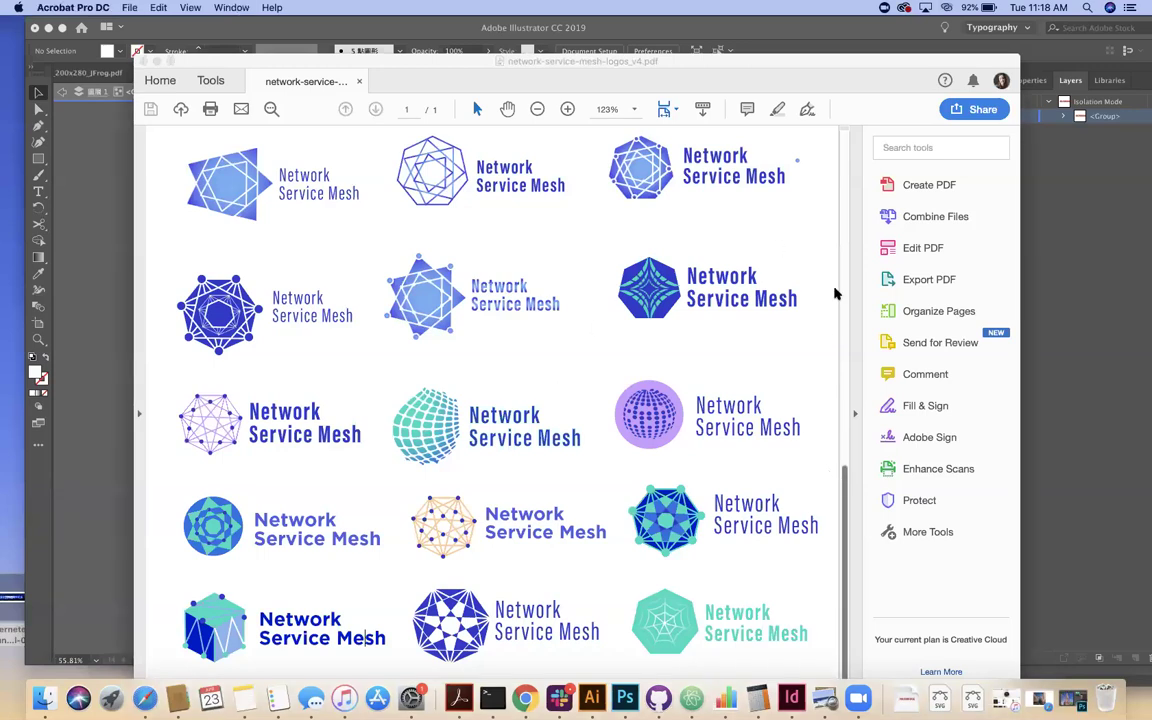
pyautogui.scroll(3, 823, 190)
pyautogui.scroll(10, 823, 190)
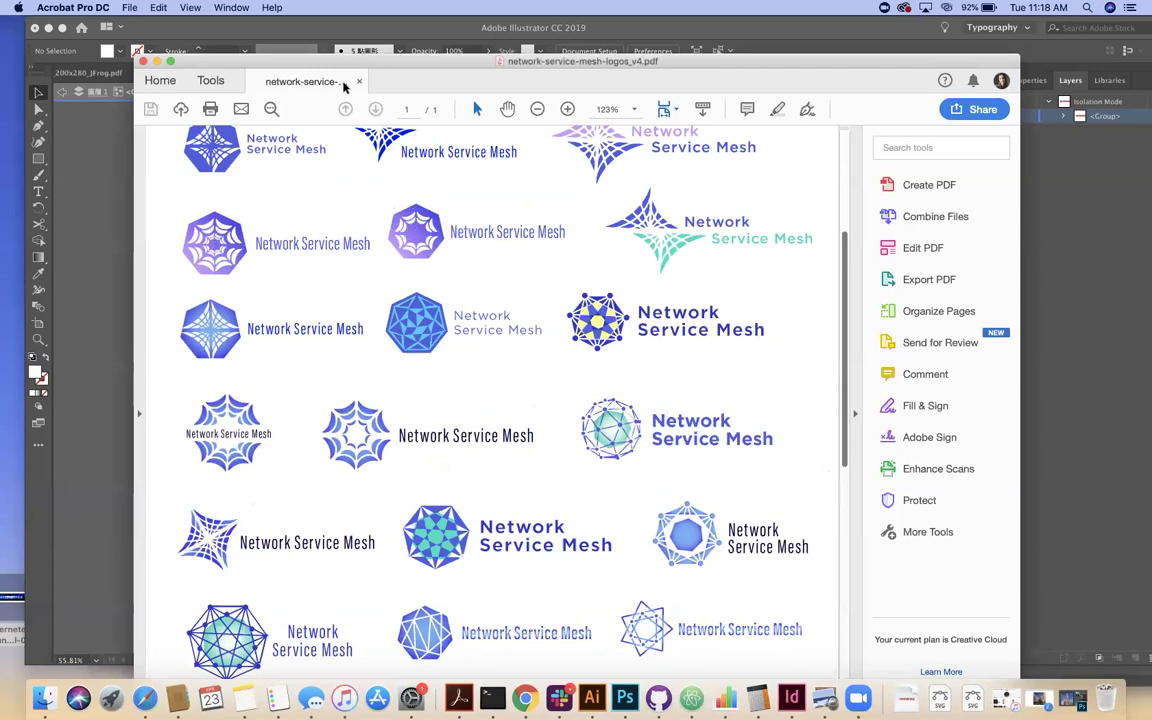
pyautogui.moveTo(334, 55); pyautogui.dragTo(332, 51)
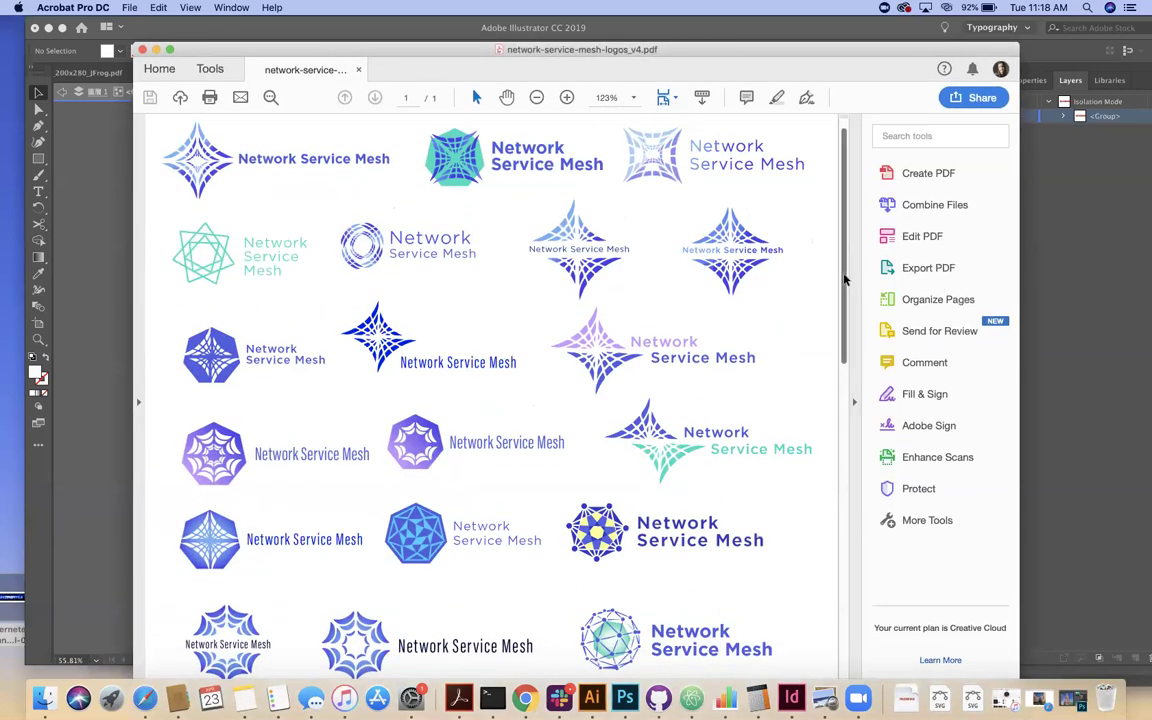
pyautogui.scroll(-2, 843, 293)
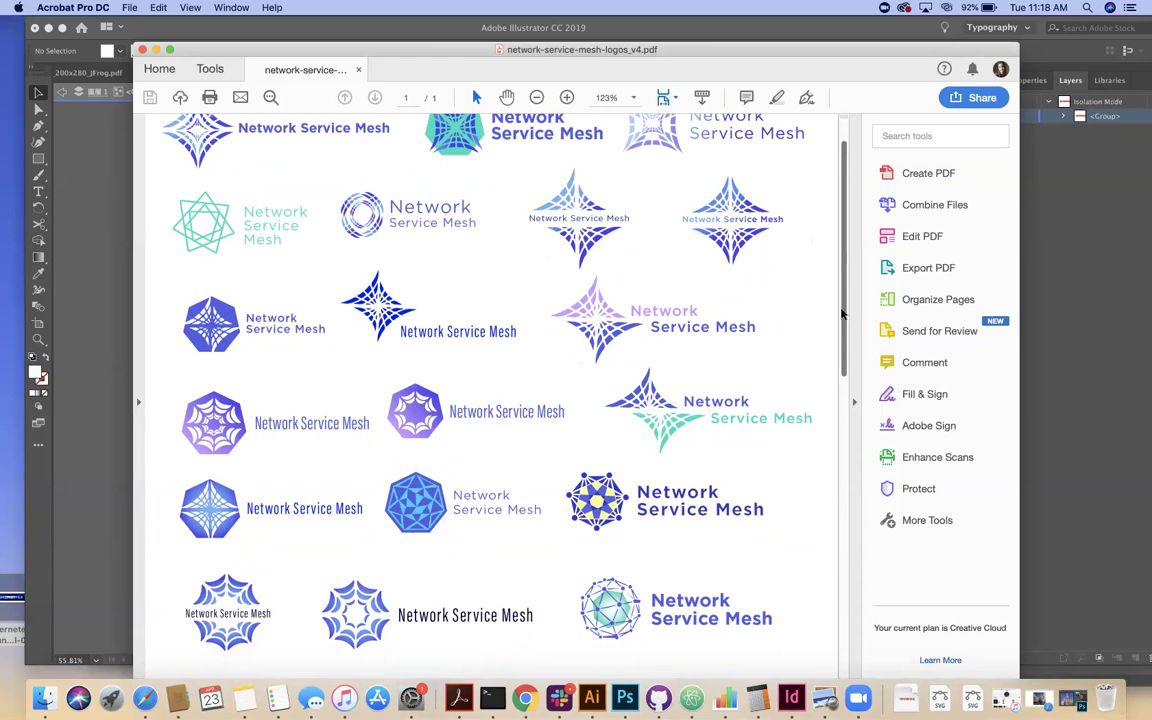
pyautogui.moveTo(843, 293); pyautogui.dragTo(841, 314)
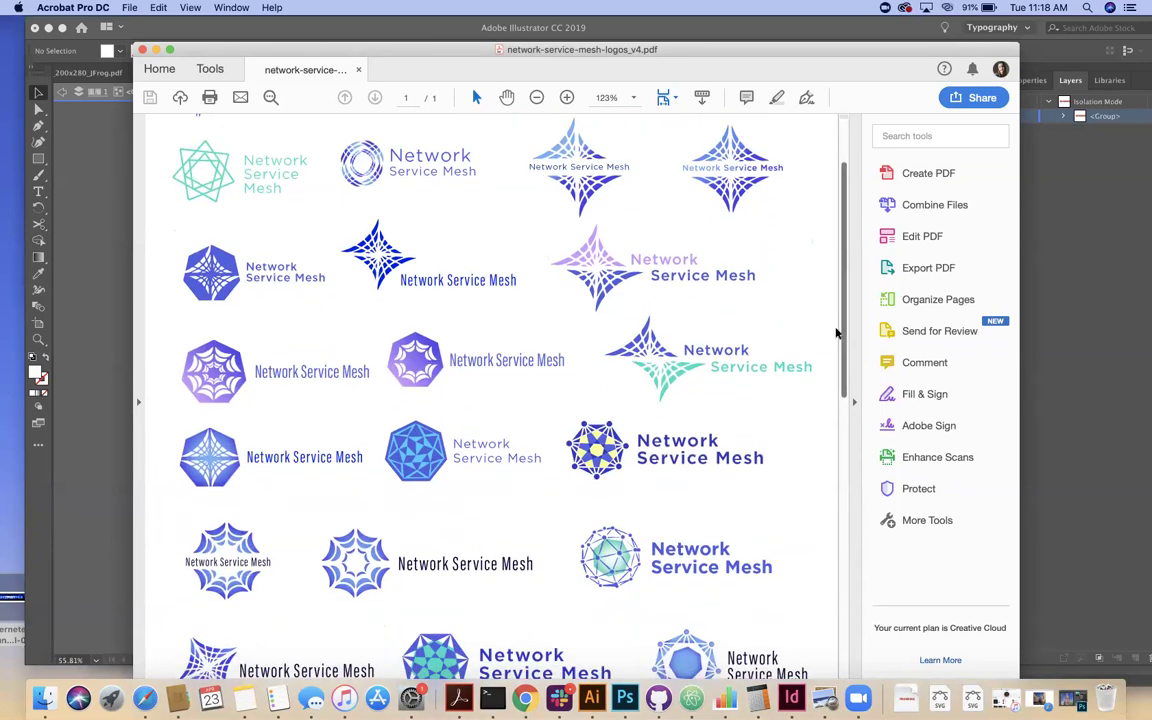
pyautogui.scroll(-2, 836, 329)
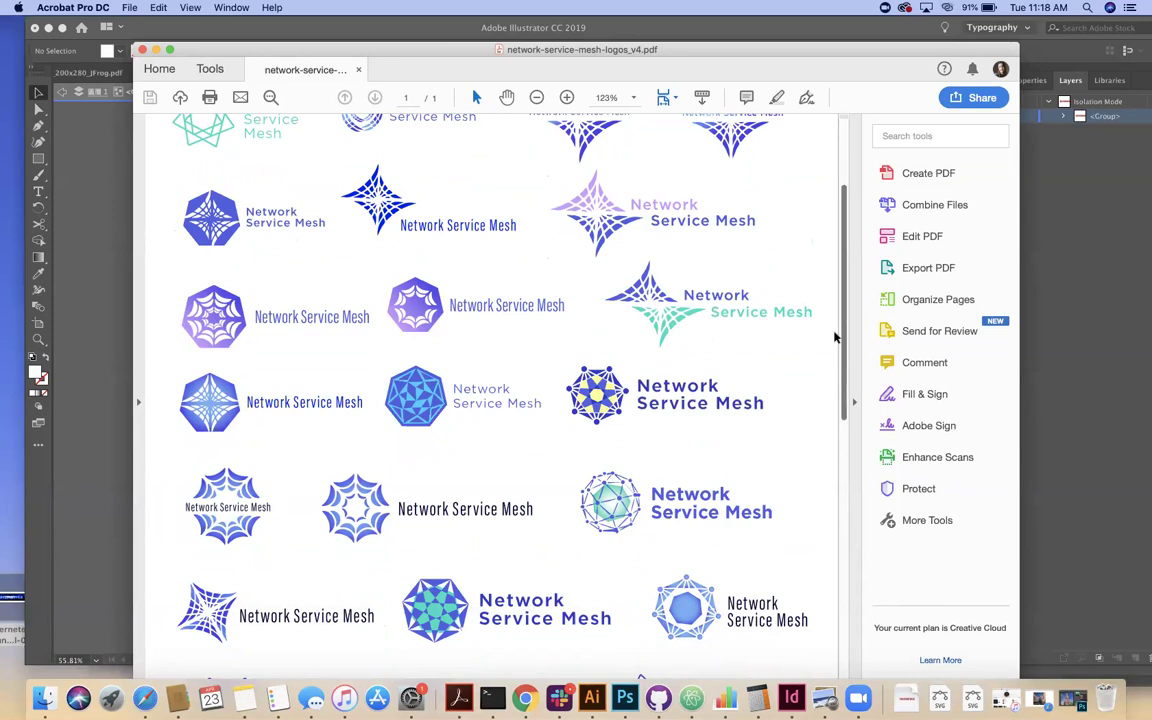
pyautogui.scroll(3, 835, 337)
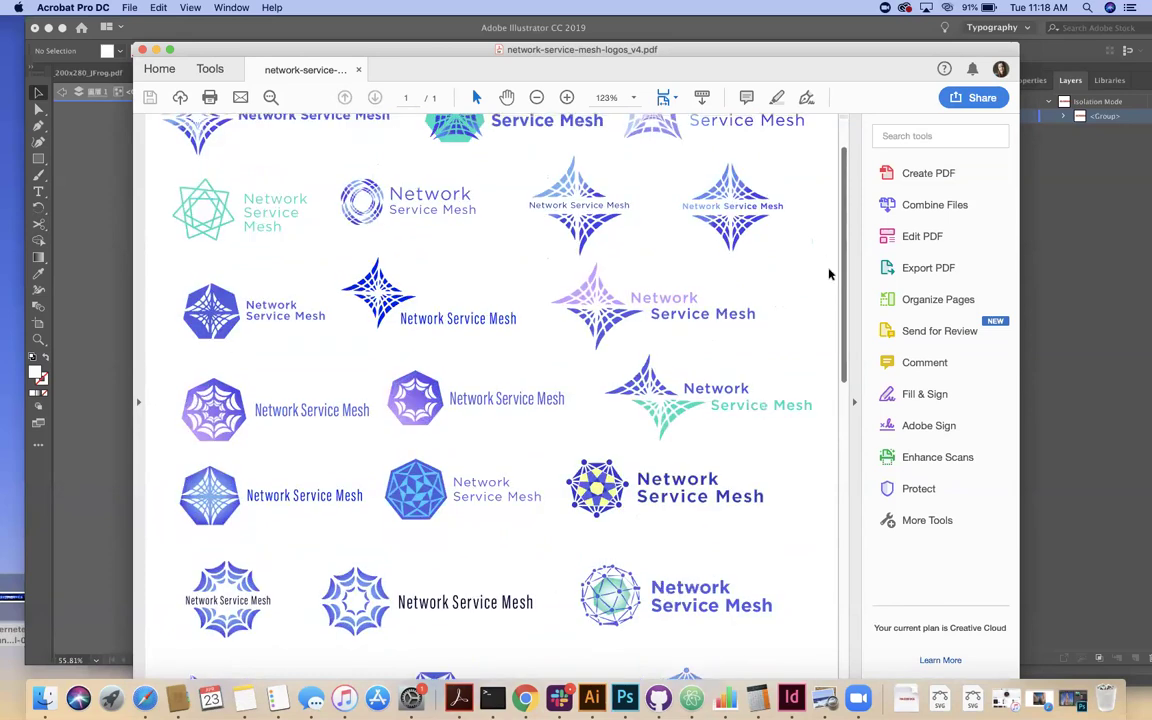
pyautogui.scroll(2, 829, 270)
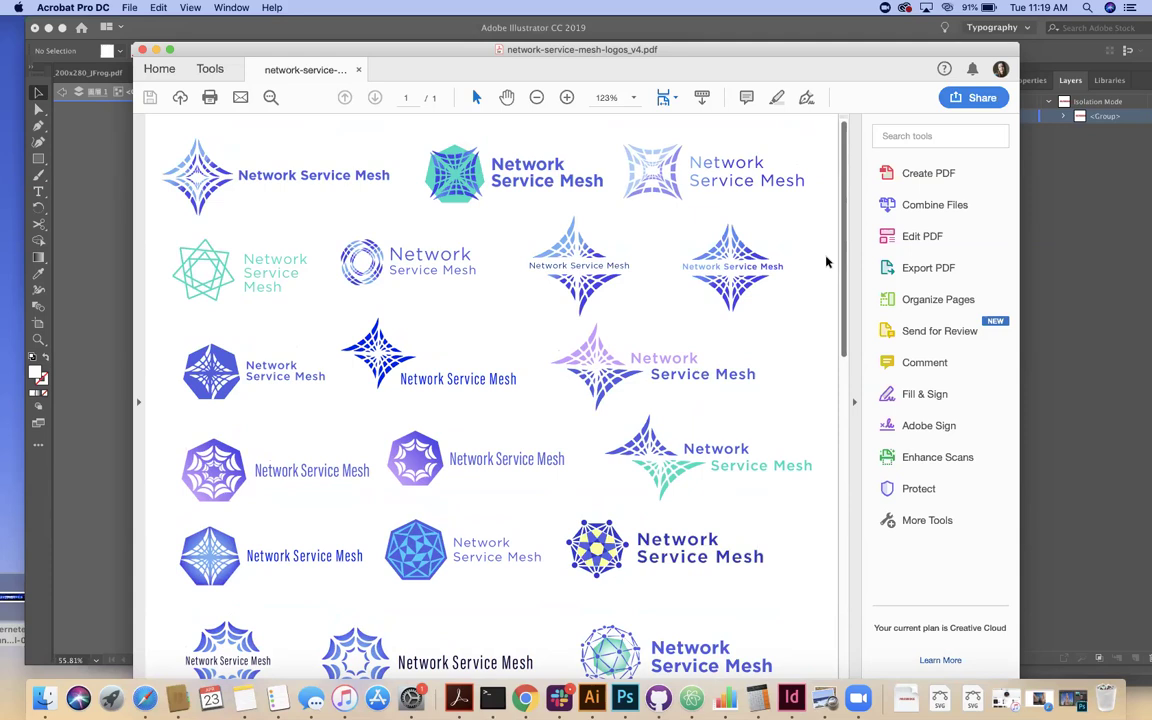
pyautogui.scroll(-2, 826, 298)
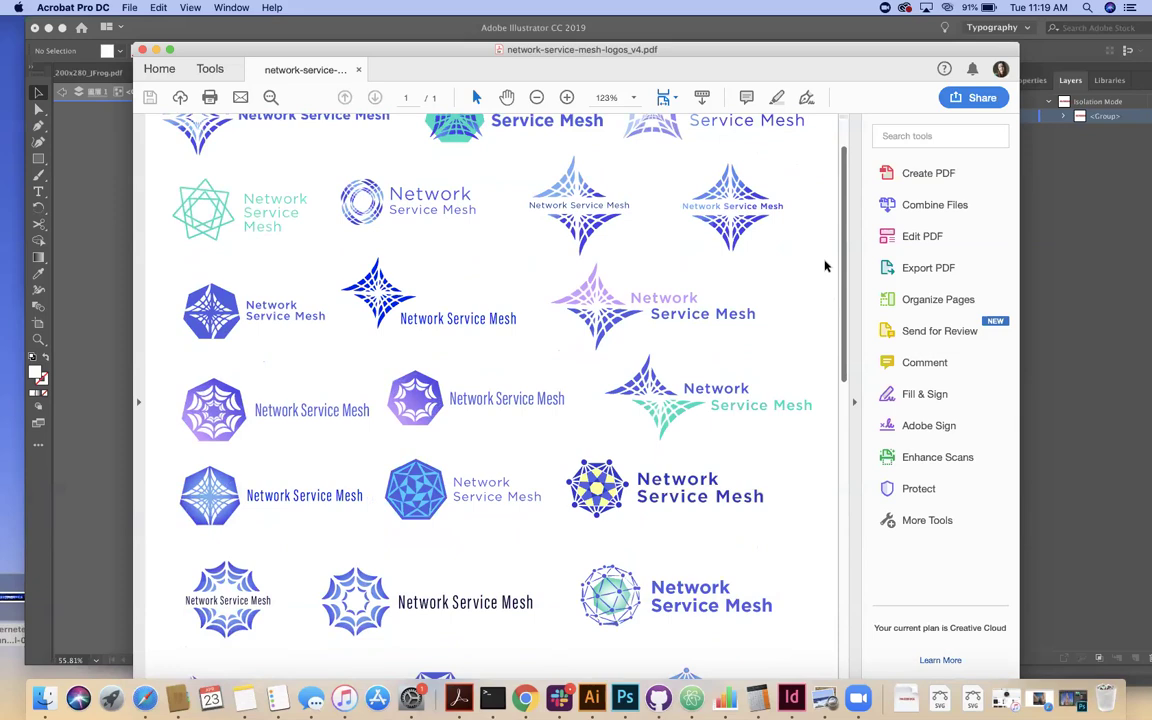
pyautogui.scroll(2, 826, 266)
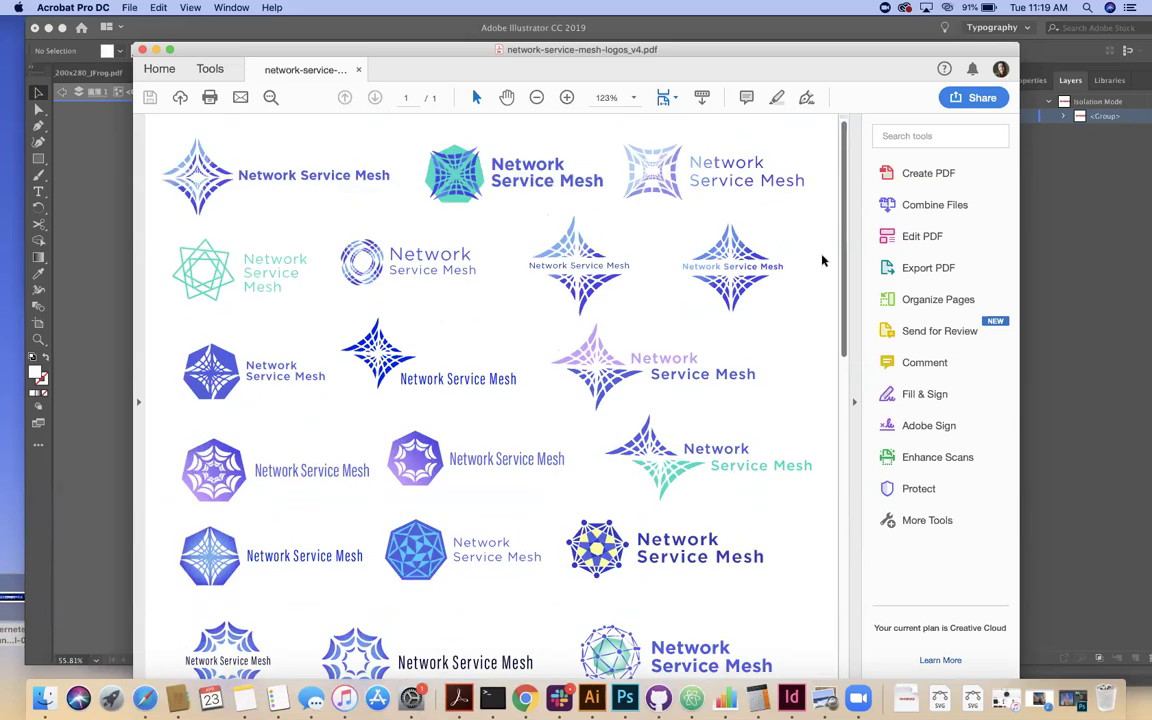
# - Examine the logo proposals row by row from the start of the page to the final row, with the PDF window enlarged
pyautogui.scroll(-3, 829, 305)
pyautogui.scroll(3, 827, 260)
pyautogui.scroll(-3, 828, 280)
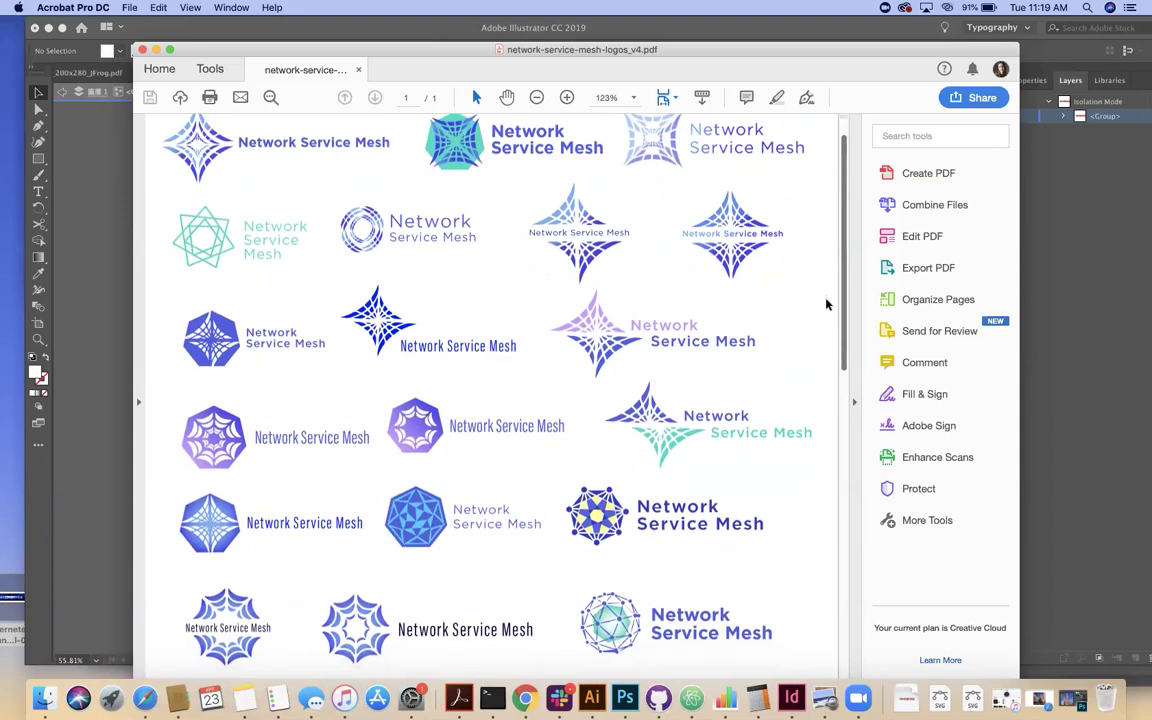
pyautogui.scroll(-2, 826, 310)
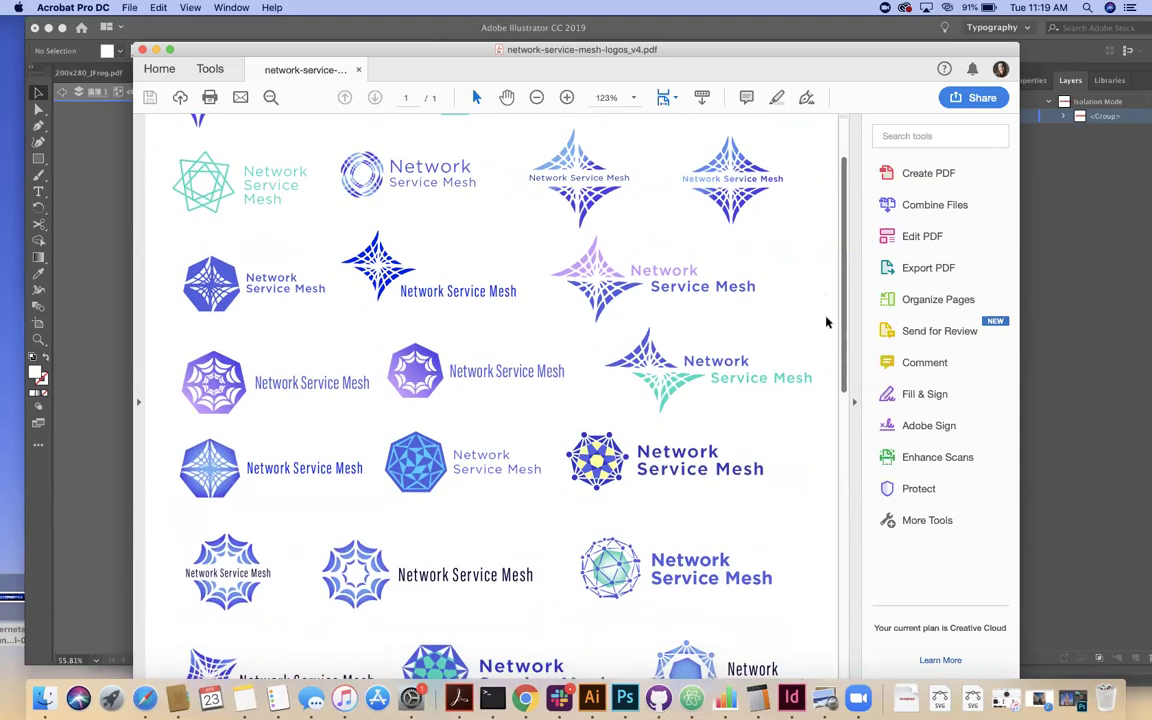
pyautogui.scroll(-4, 826, 330)
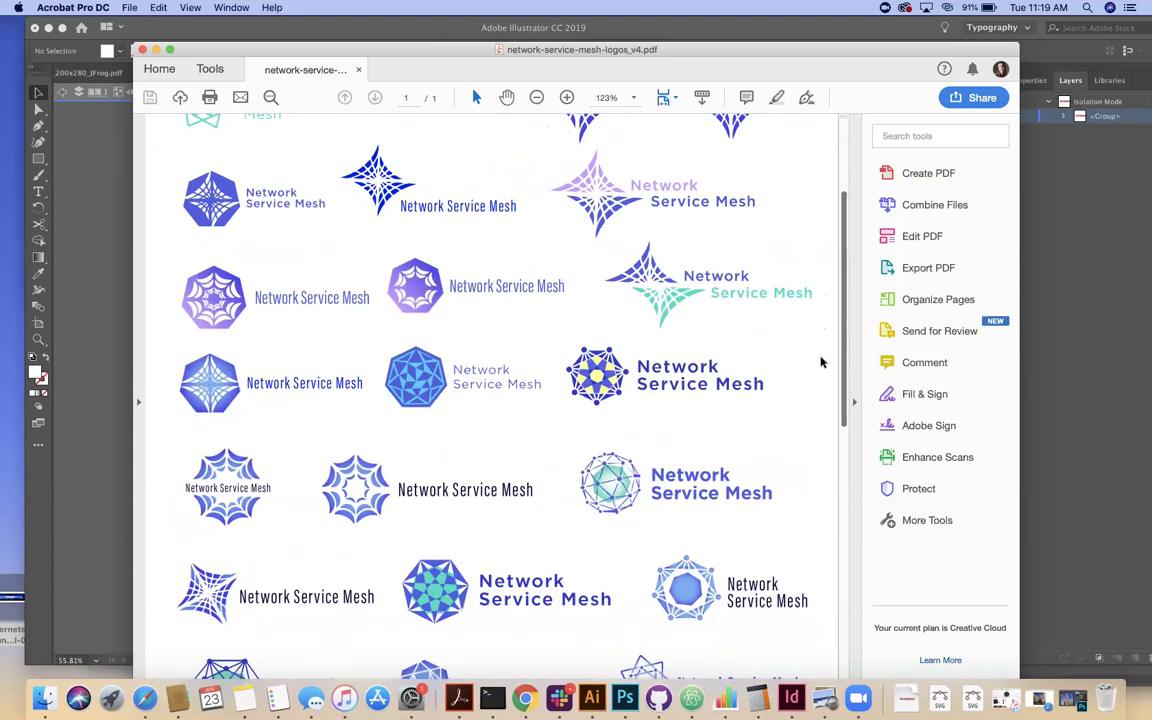
pyautogui.scroll(-4, 820, 380)
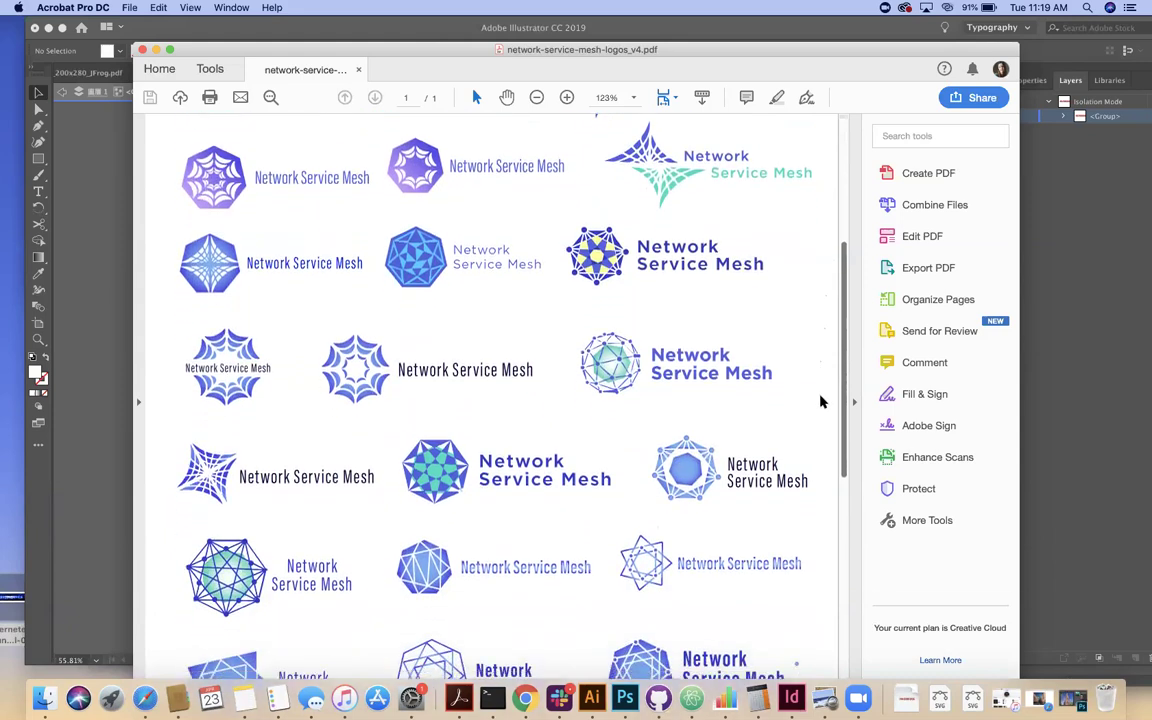
pyautogui.scroll(-3, 820, 411)
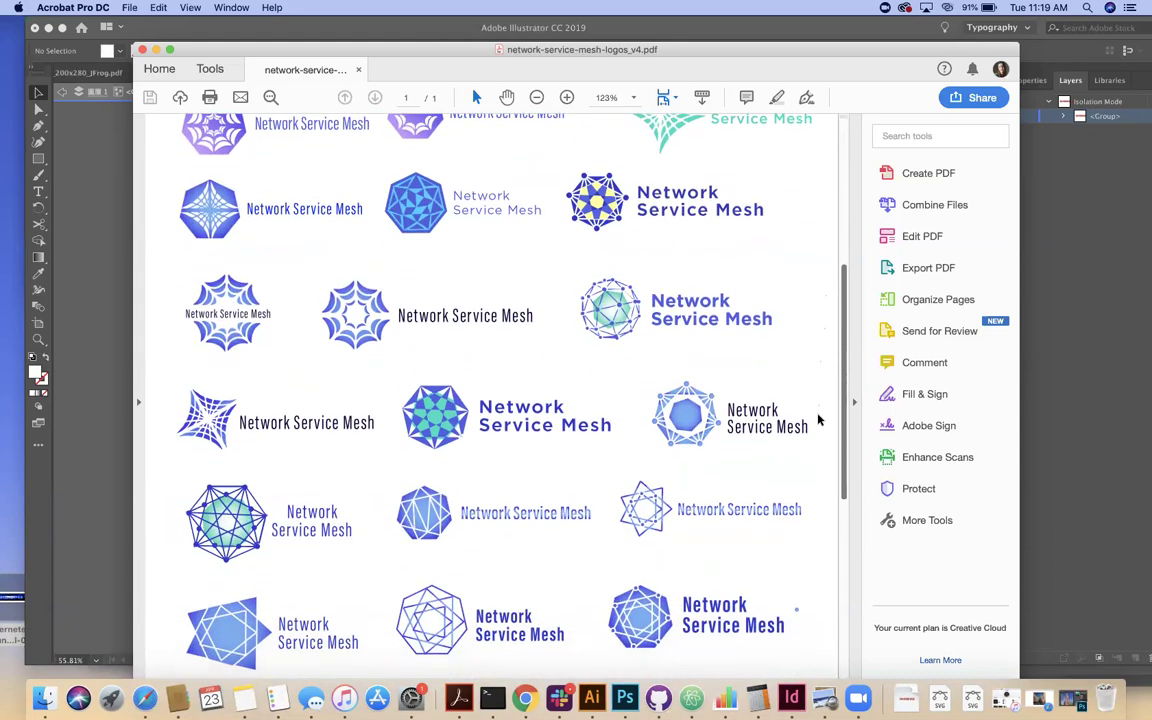
pyautogui.scroll(-1, 816, 420)
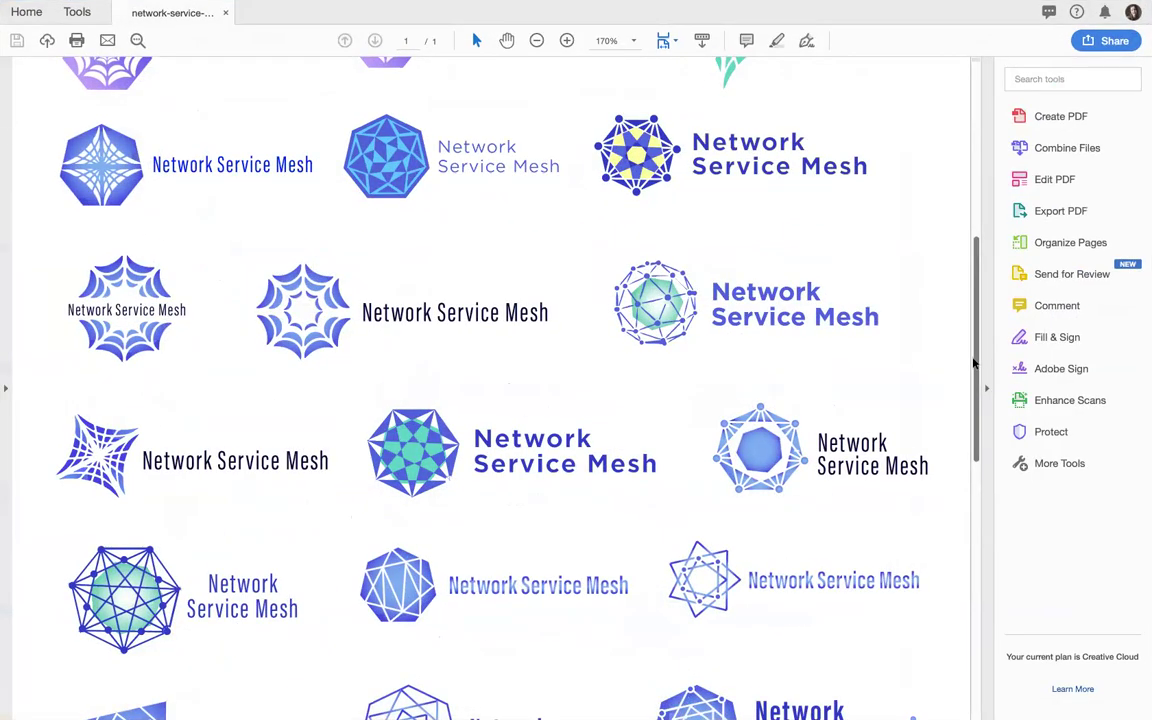
pyautogui.scroll(1, 973, 380)
pyautogui.moveTo(973, 382); pyautogui.dragTo(955, 596)
pyautogui.scroll(-3, 955, 596)
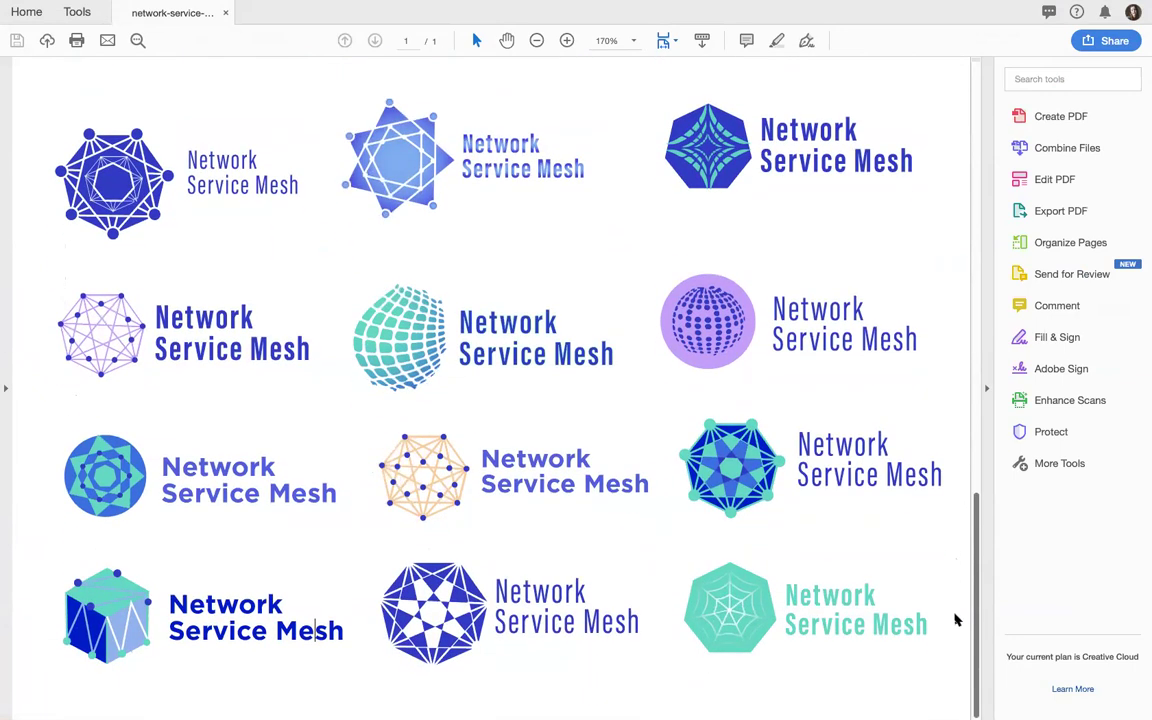
# - Examine the logo proposals again in reverse order, from the final row with the cube and spiderweb designs back up to the first row
pyautogui.scroll(5, 955, 590)
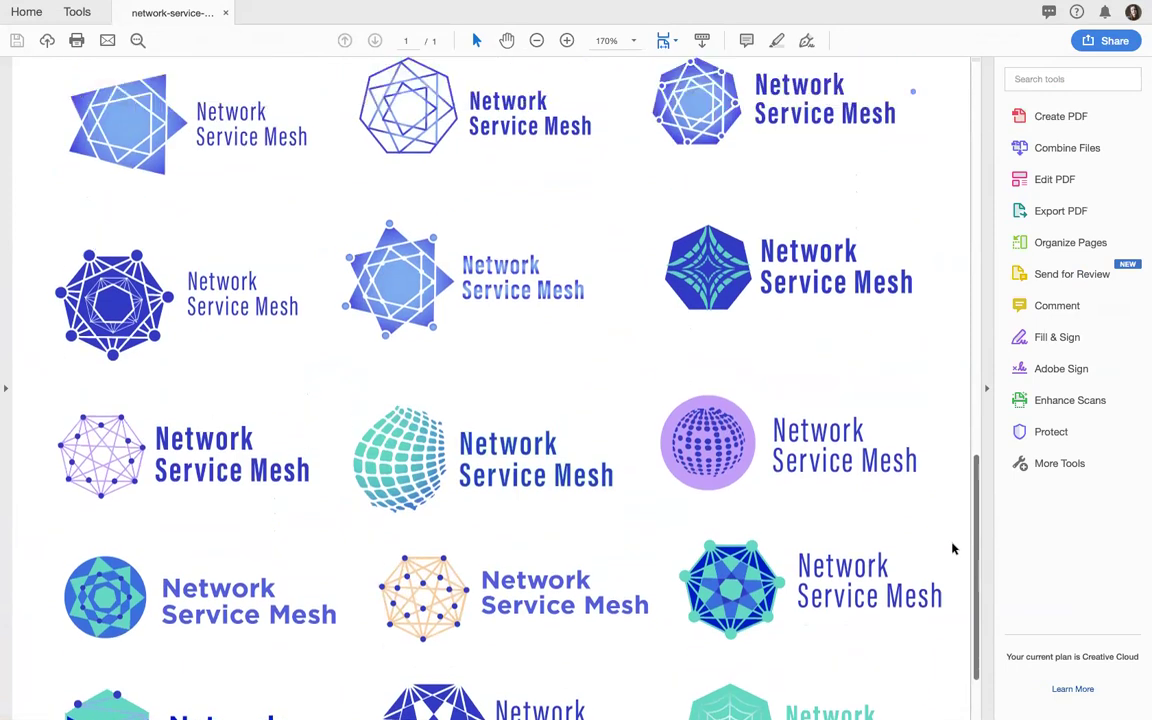
pyautogui.scroll(3, 953, 548)
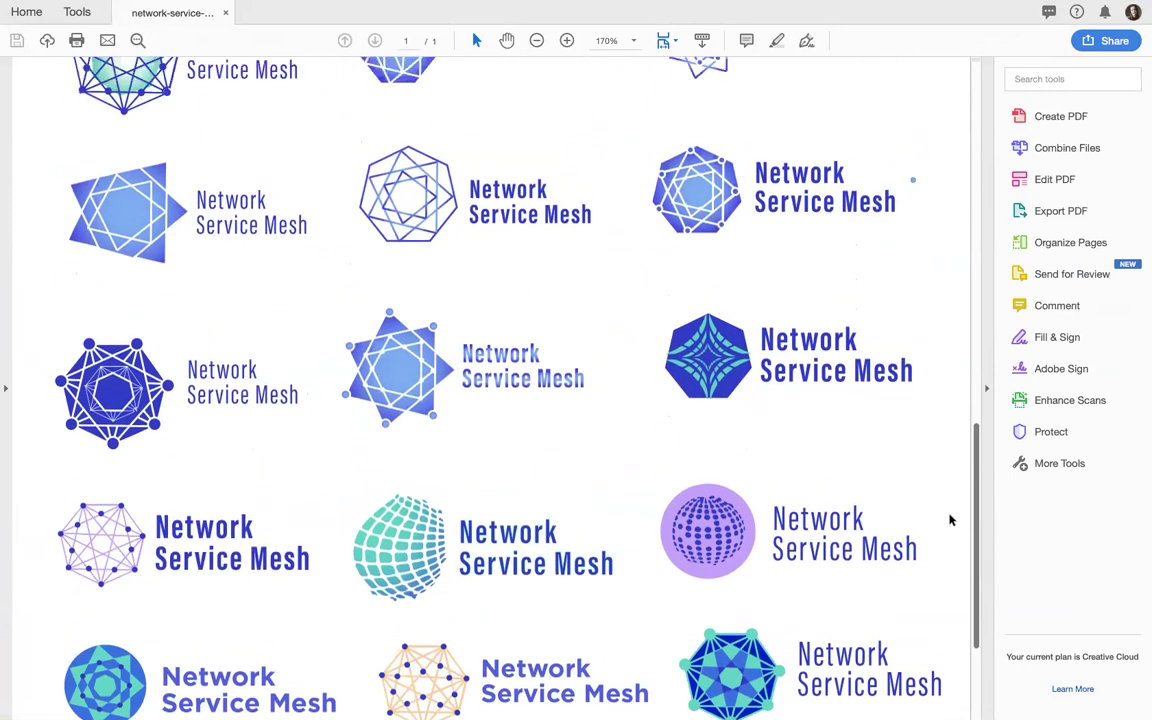
pyautogui.scroll(2, 951, 520)
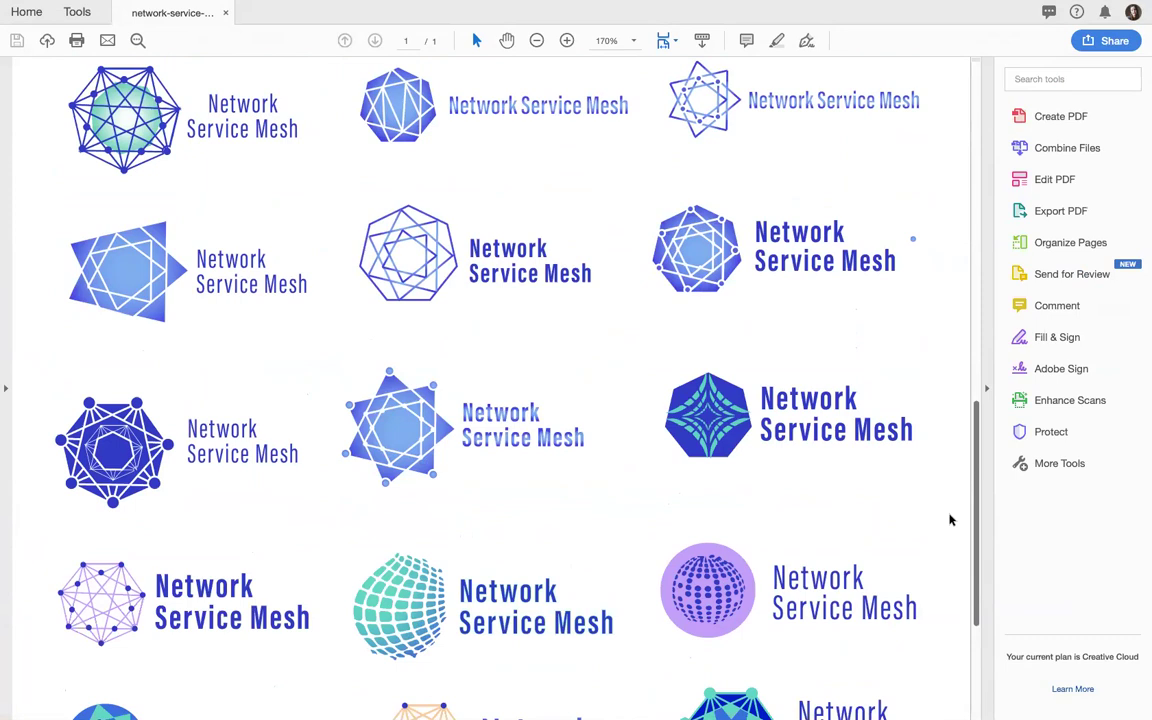
pyautogui.scroll(2, 950, 522)
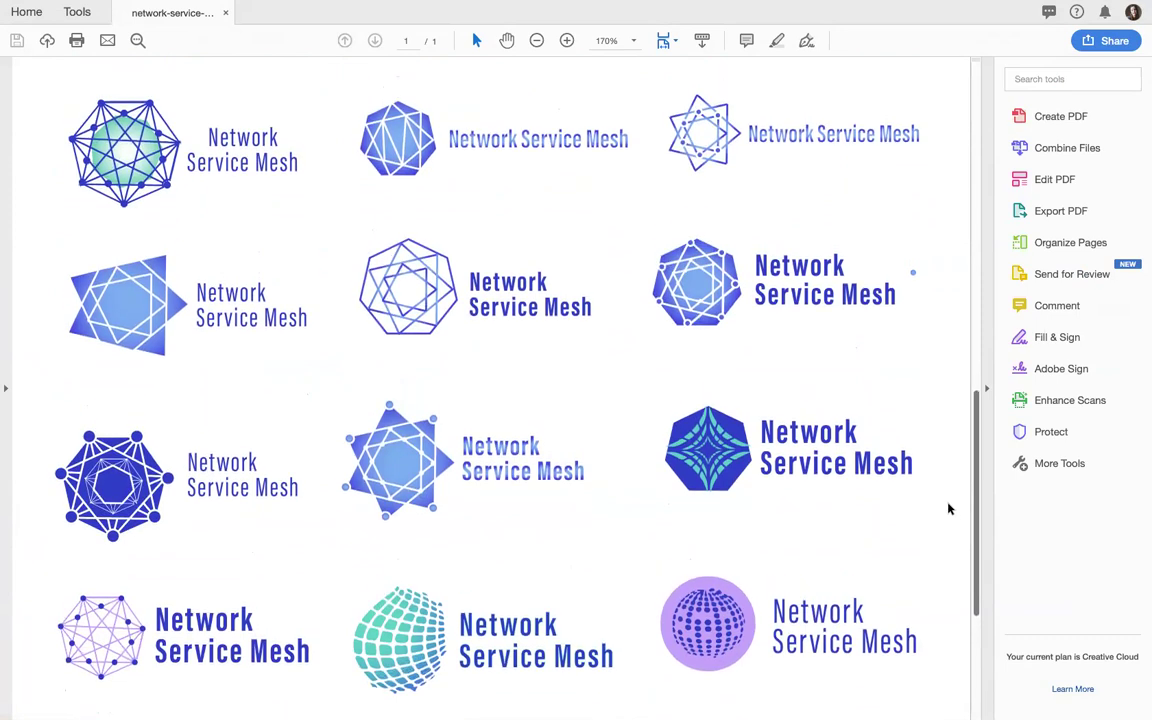
pyautogui.scroll(-8, 948, 527)
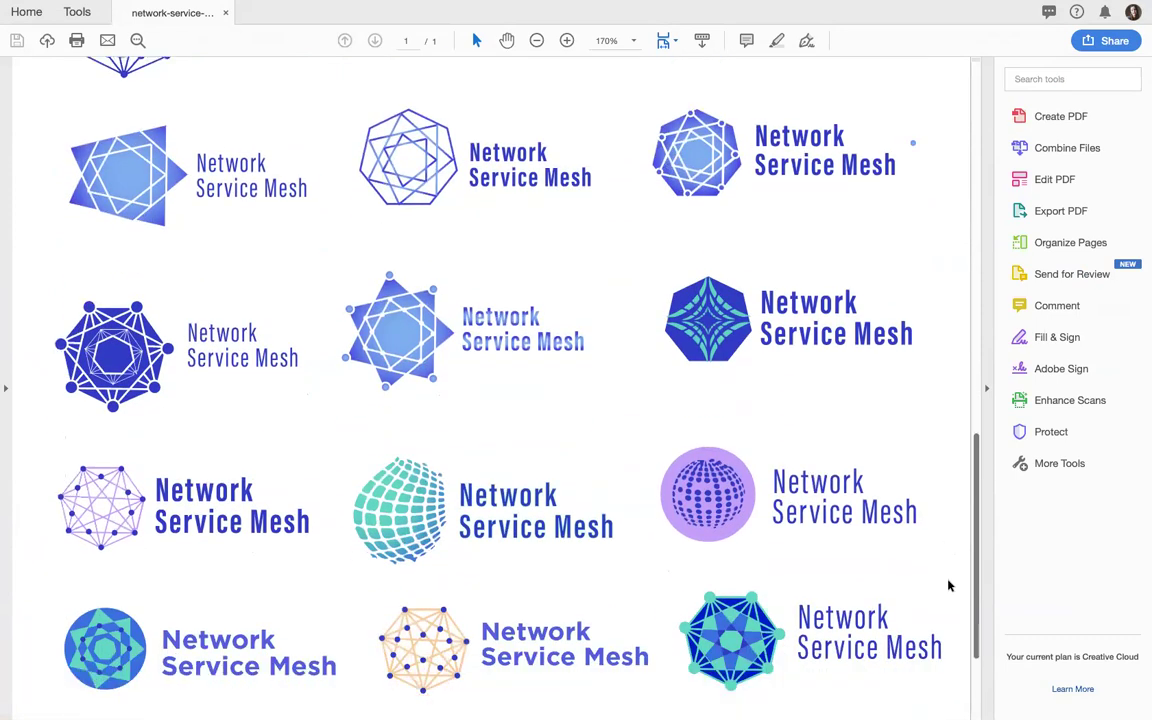
pyautogui.scroll(5, 949, 586)
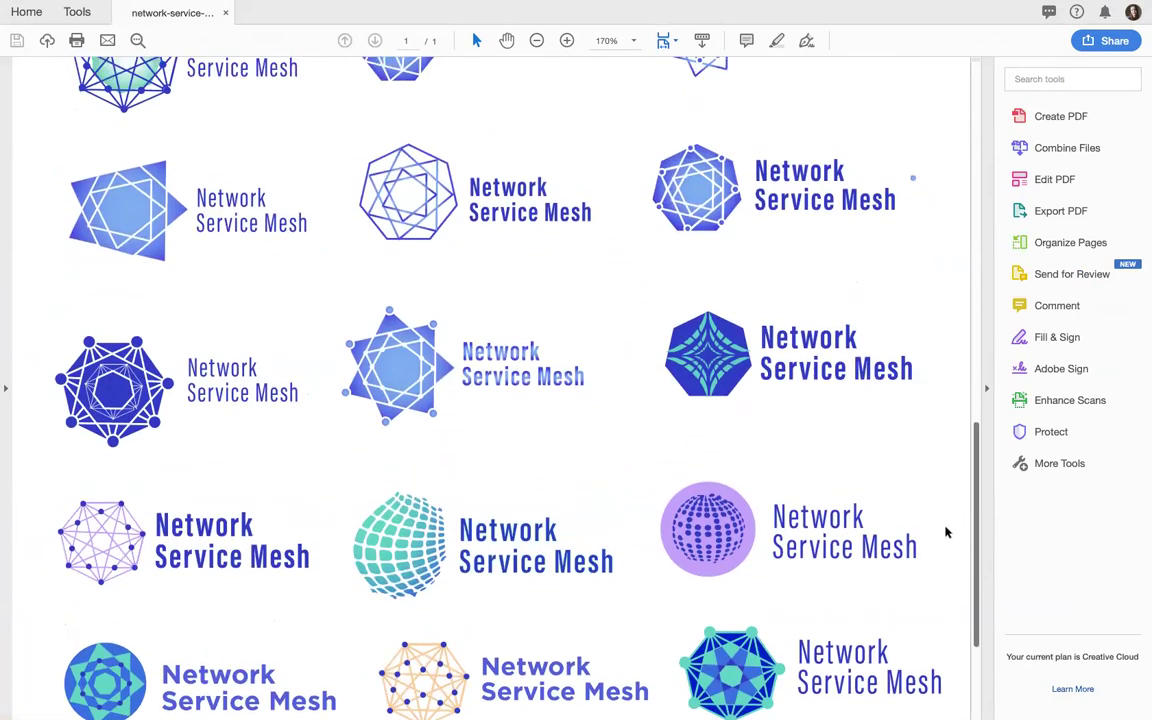
pyautogui.scroll(5, 948, 515)
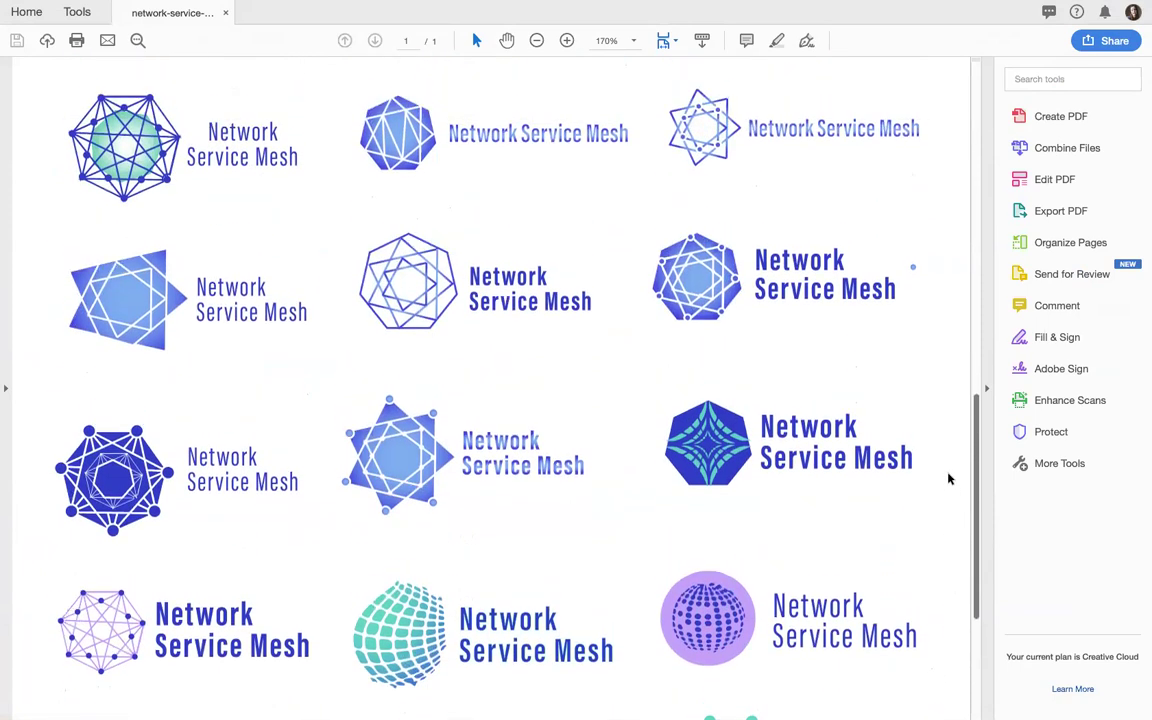
pyautogui.scroll(6, 950, 455)
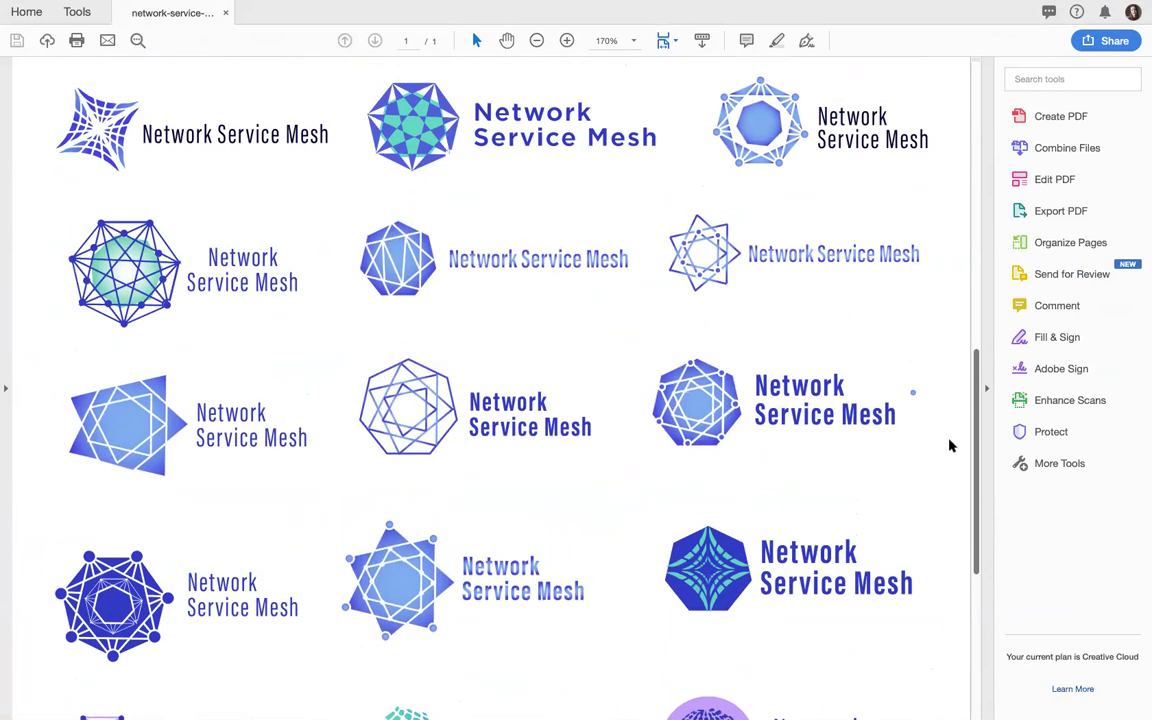
pyautogui.scroll(3, 952, 430)
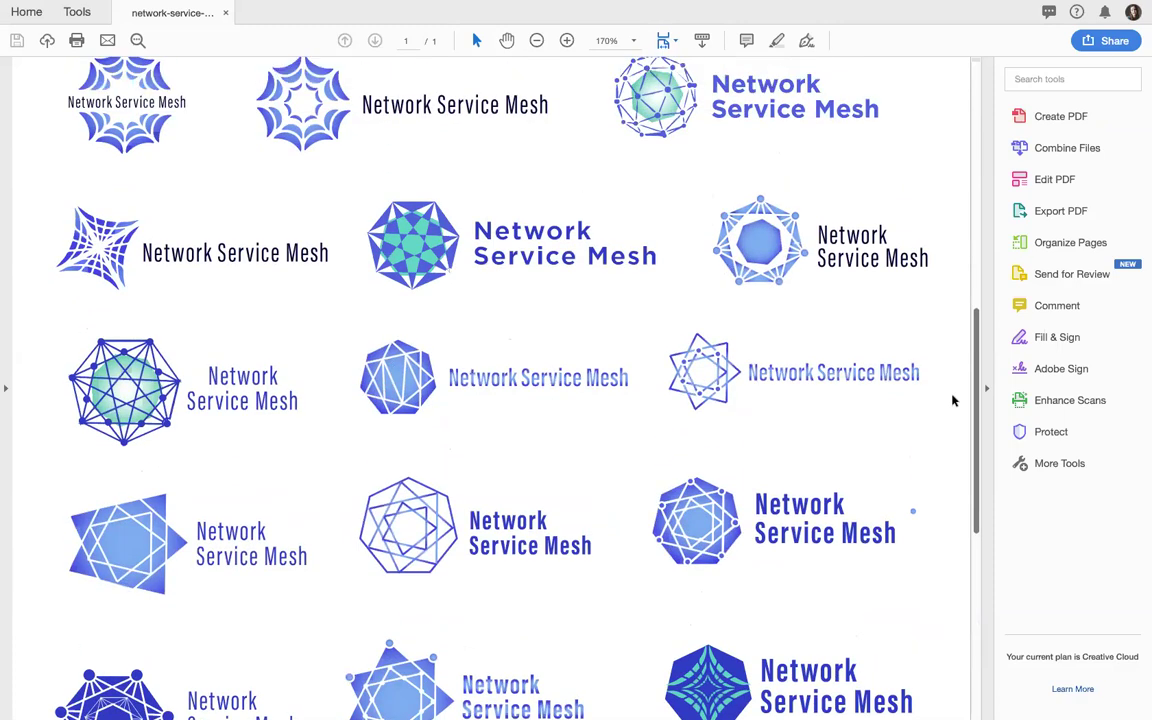
pyautogui.scroll(6, 952, 383)
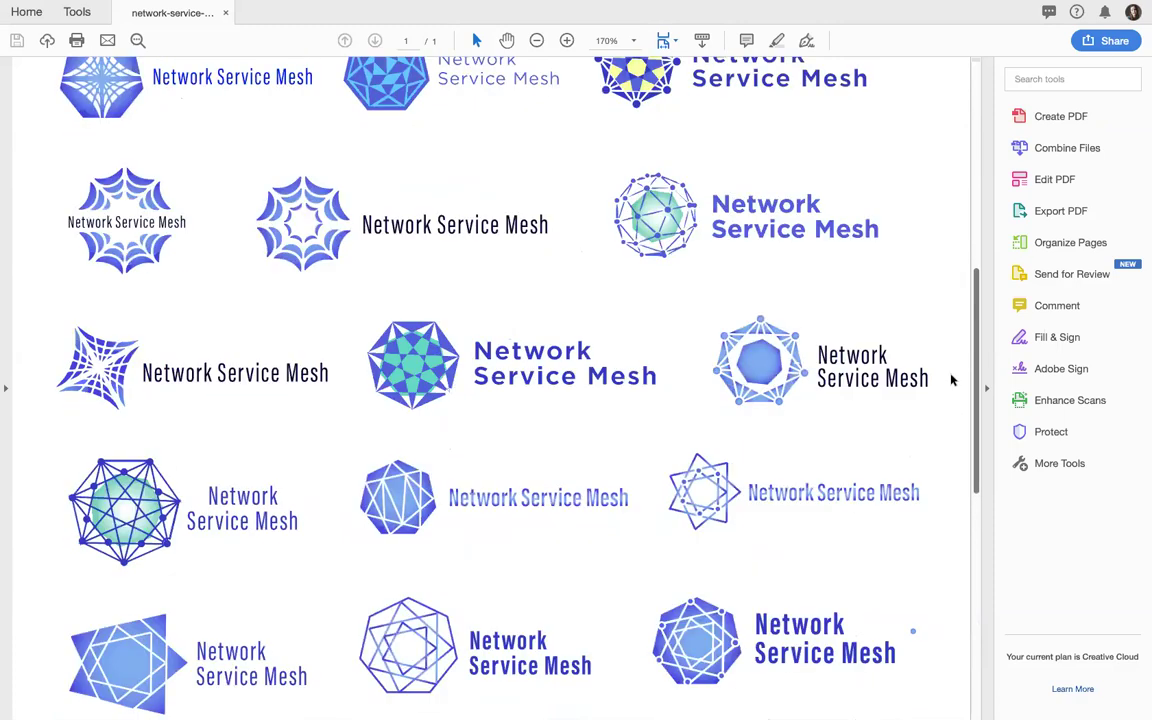
pyautogui.scroll(1, 952, 380)
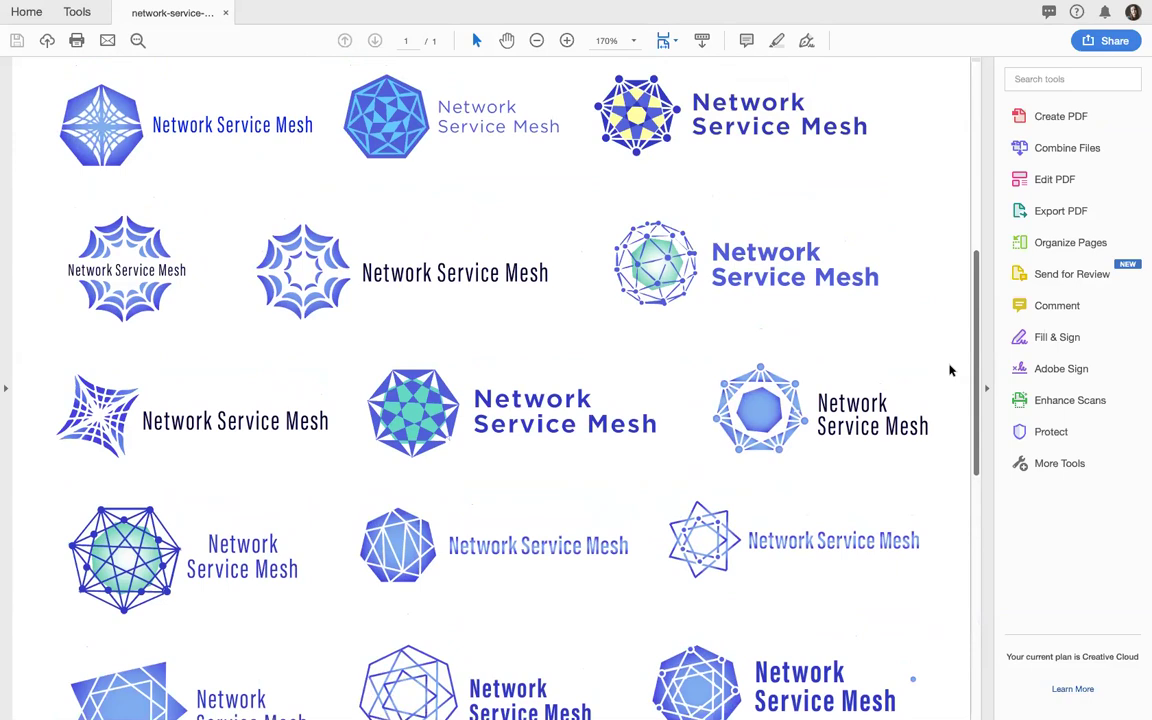
pyautogui.scroll(2, 950, 366)
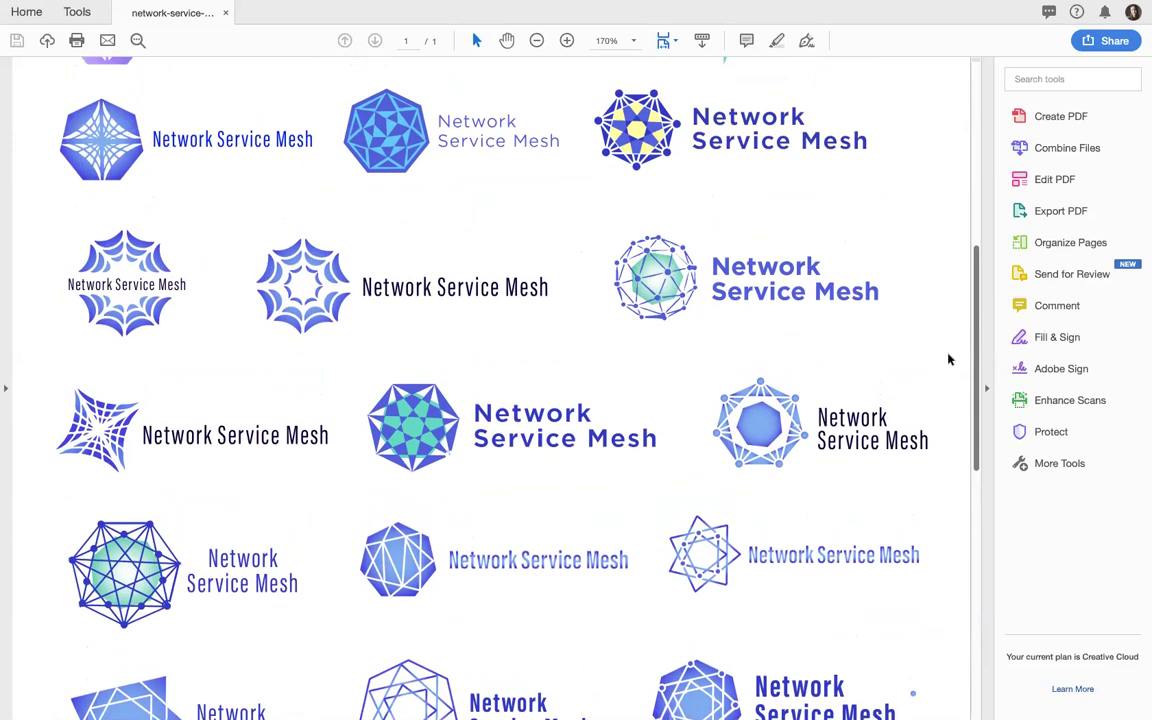
pyautogui.scroll(4, 948, 340)
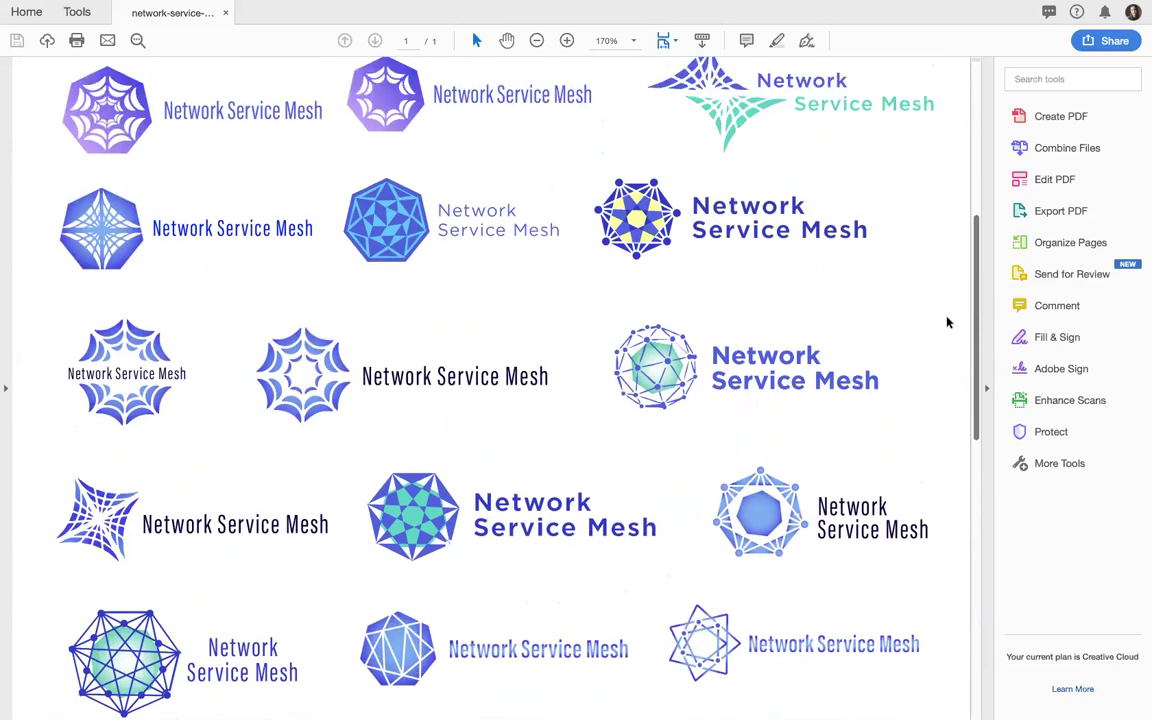
pyautogui.scroll(4, 946, 313)
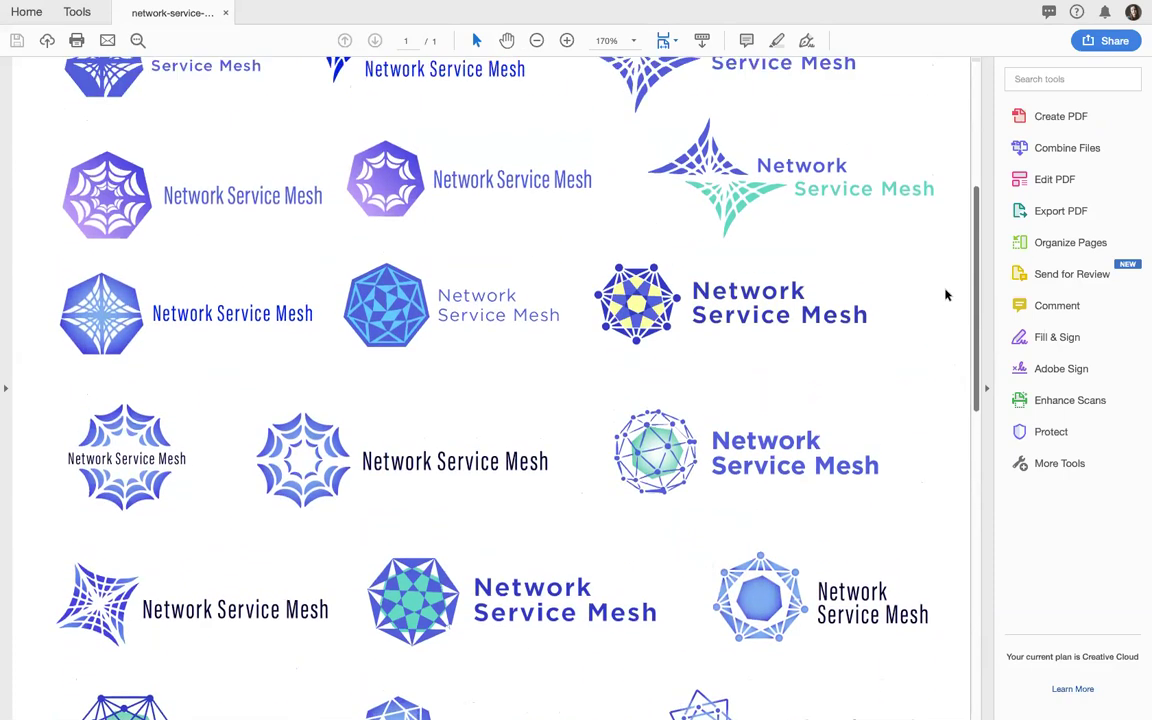
pyautogui.scroll(1, 946, 288)
pyautogui.scroll(1, 946, 284)
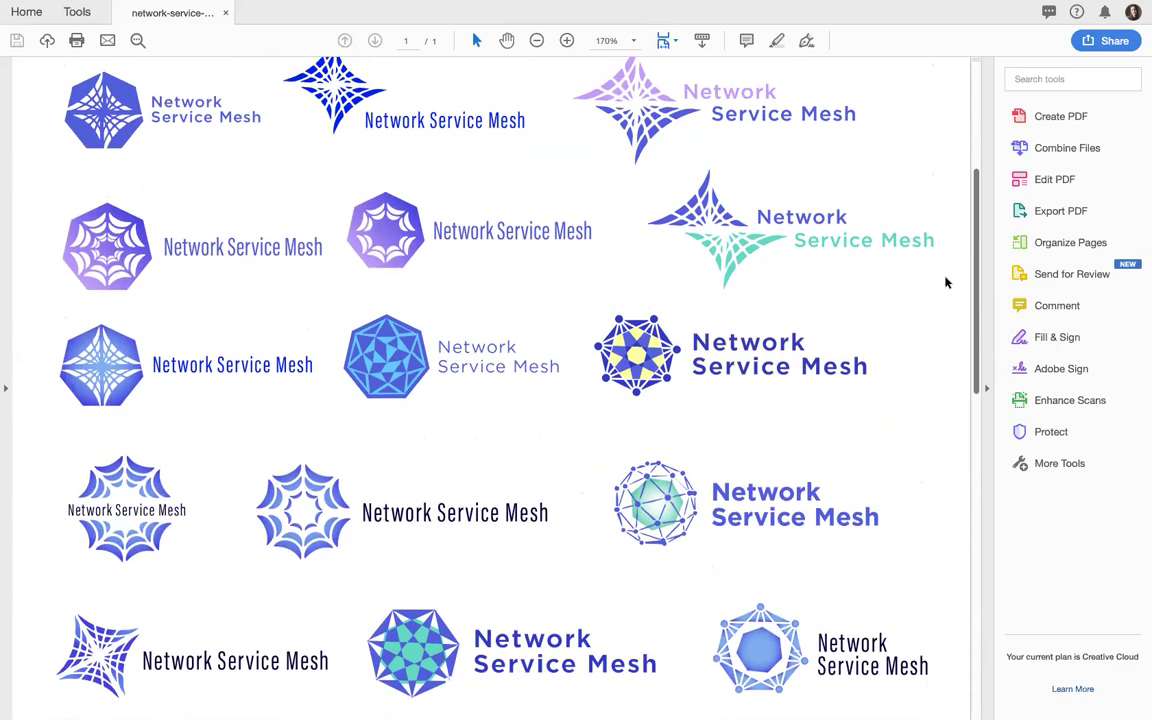
pyautogui.scroll(3, 946, 260)
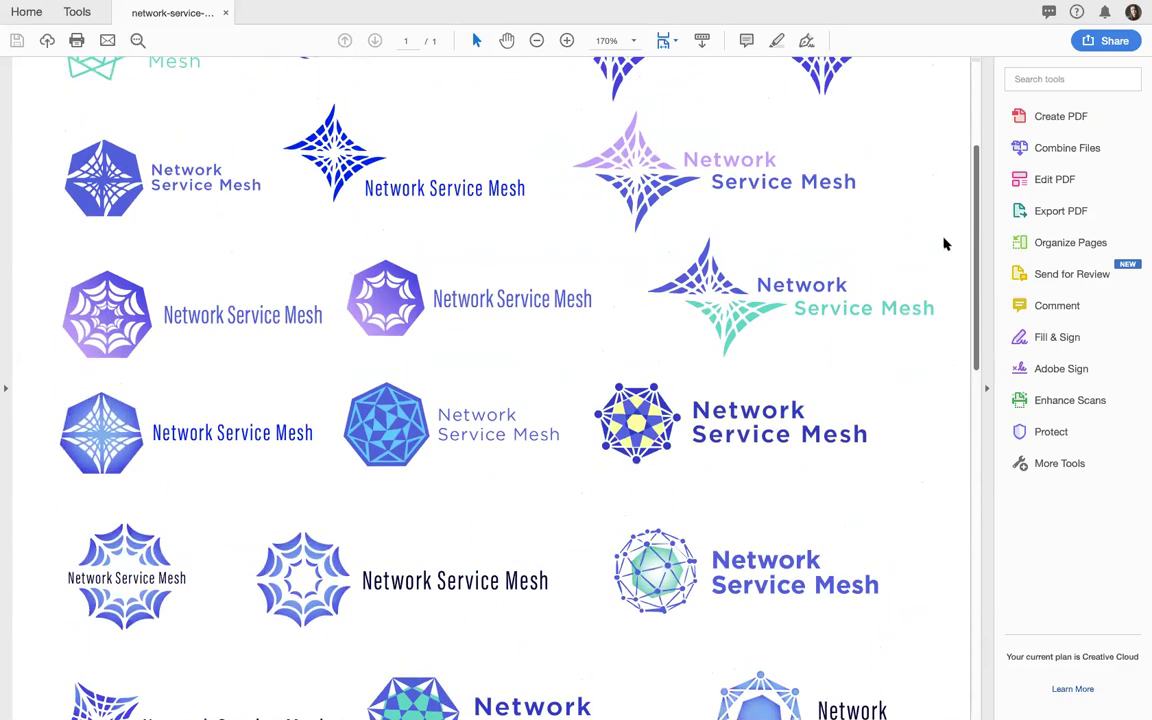
pyautogui.scroll(5, 938, 221)
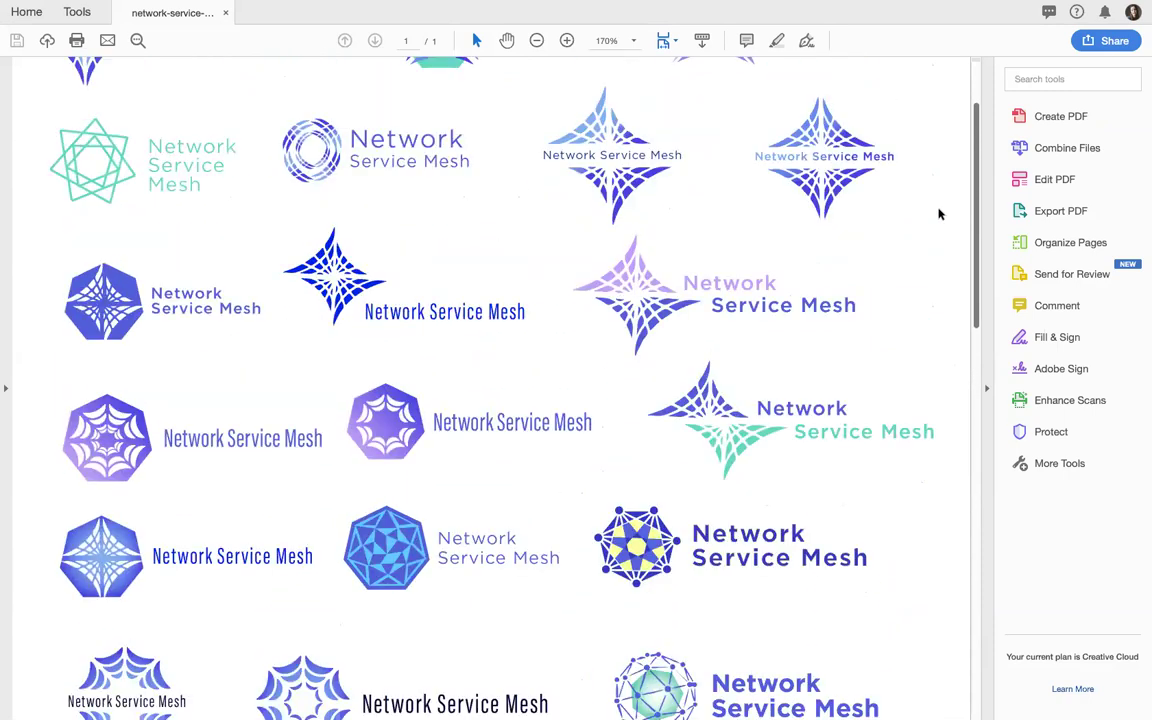
pyautogui.scroll(2, 936, 200)
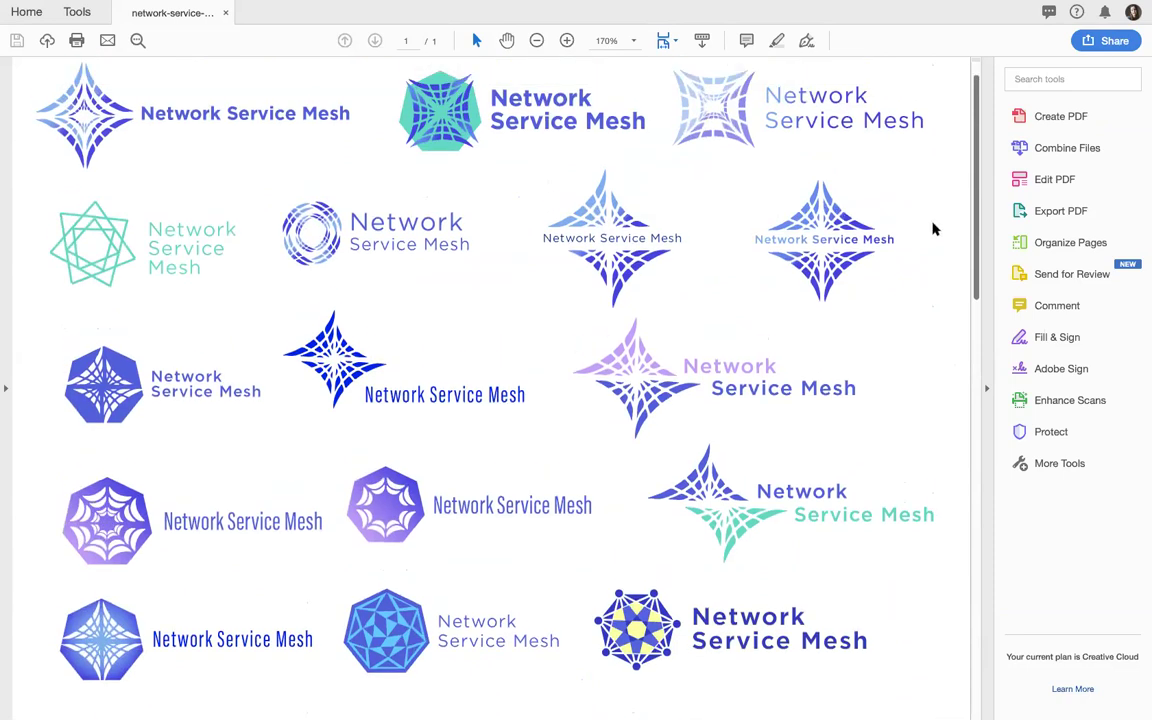
pyautogui.scroll(-5, 933, 245)
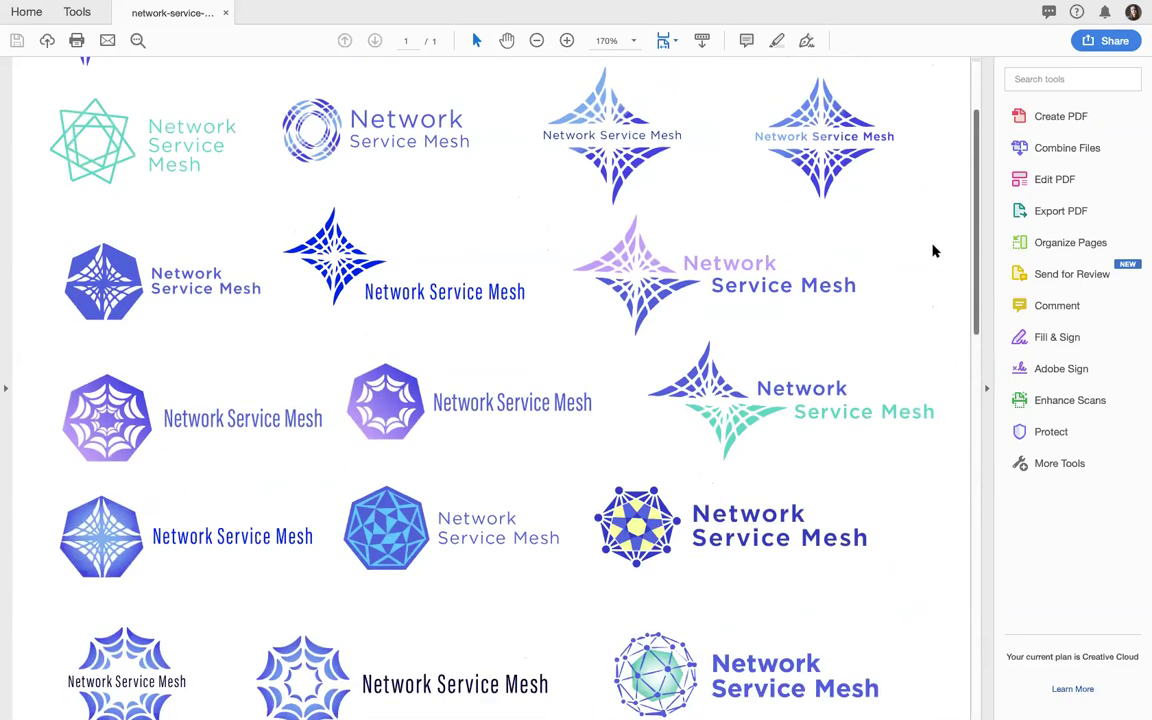
pyautogui.scroll(8, 926, 180)
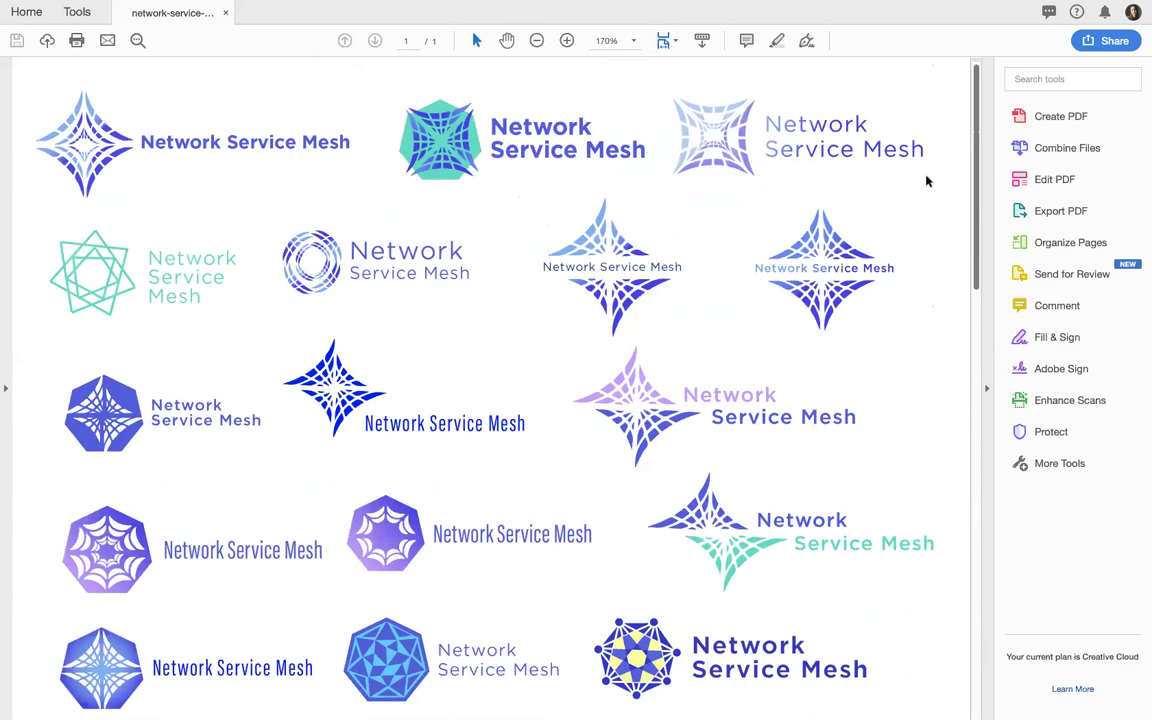
# - Examine the logo proposals once more, row by row, from the first row down to the row with the cube and spiderweb designs
pyautogui.scroll(-1, 926, 190)
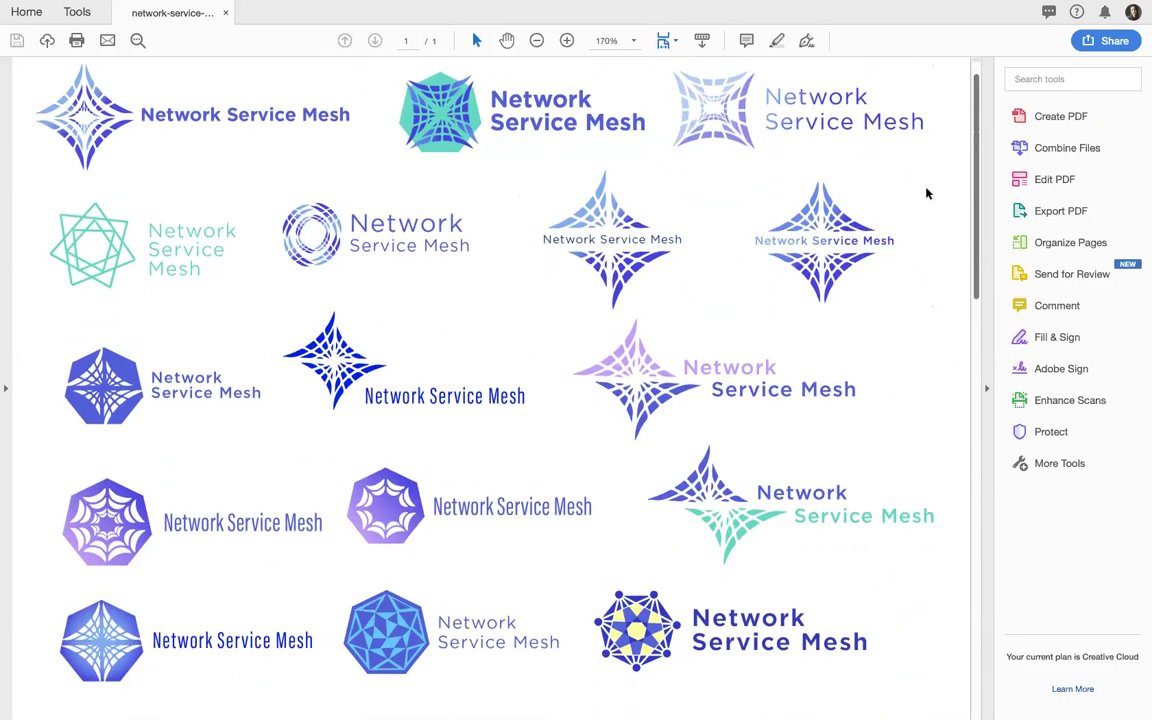
pyautogui.scroll(-1, 926, 193)
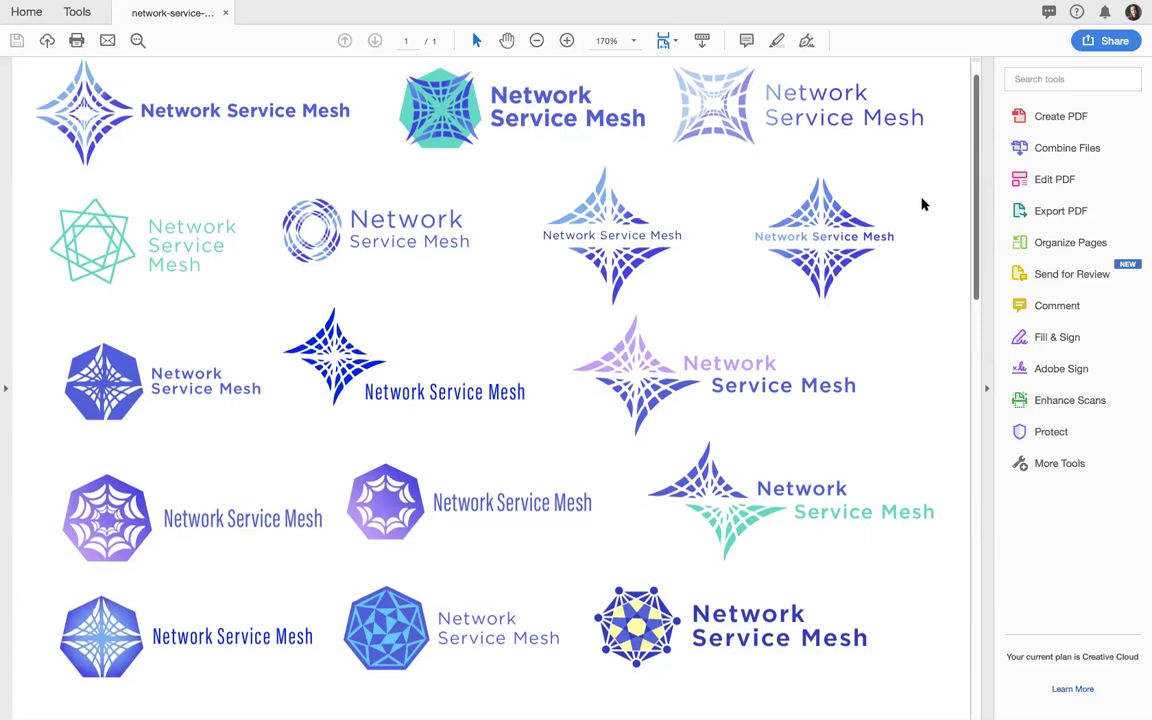
pyautogui.scroll(-2, 925, 196)
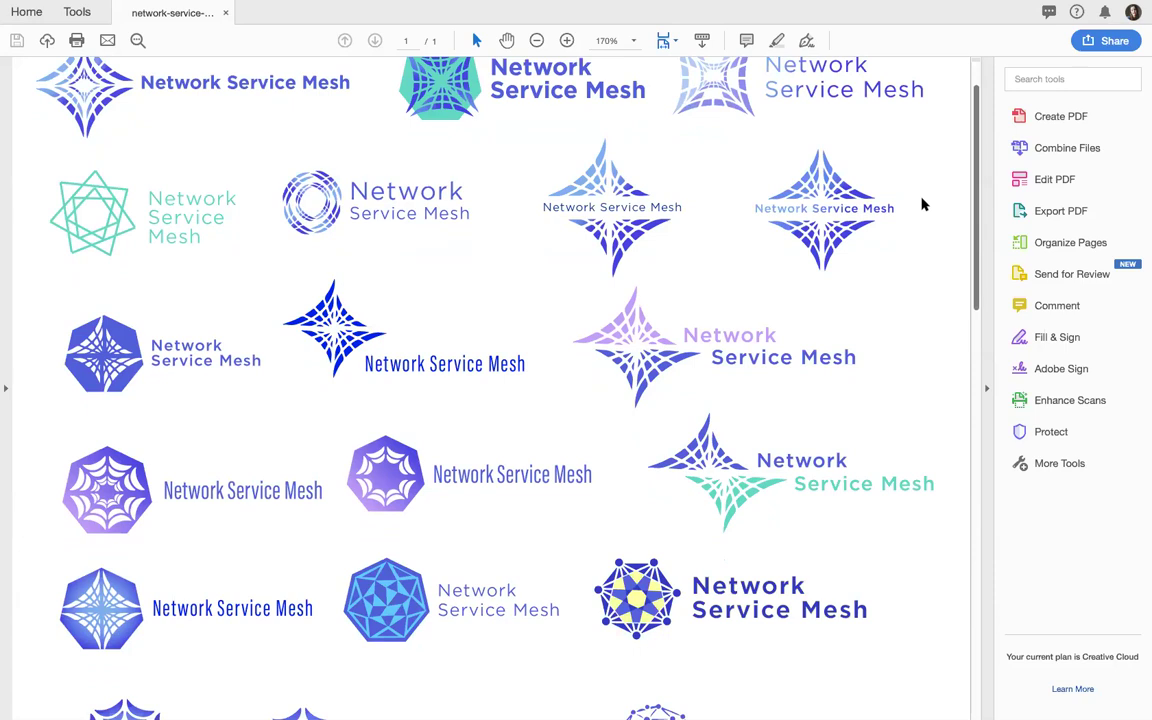
pyautogui.scroll(-3, 922, 210)
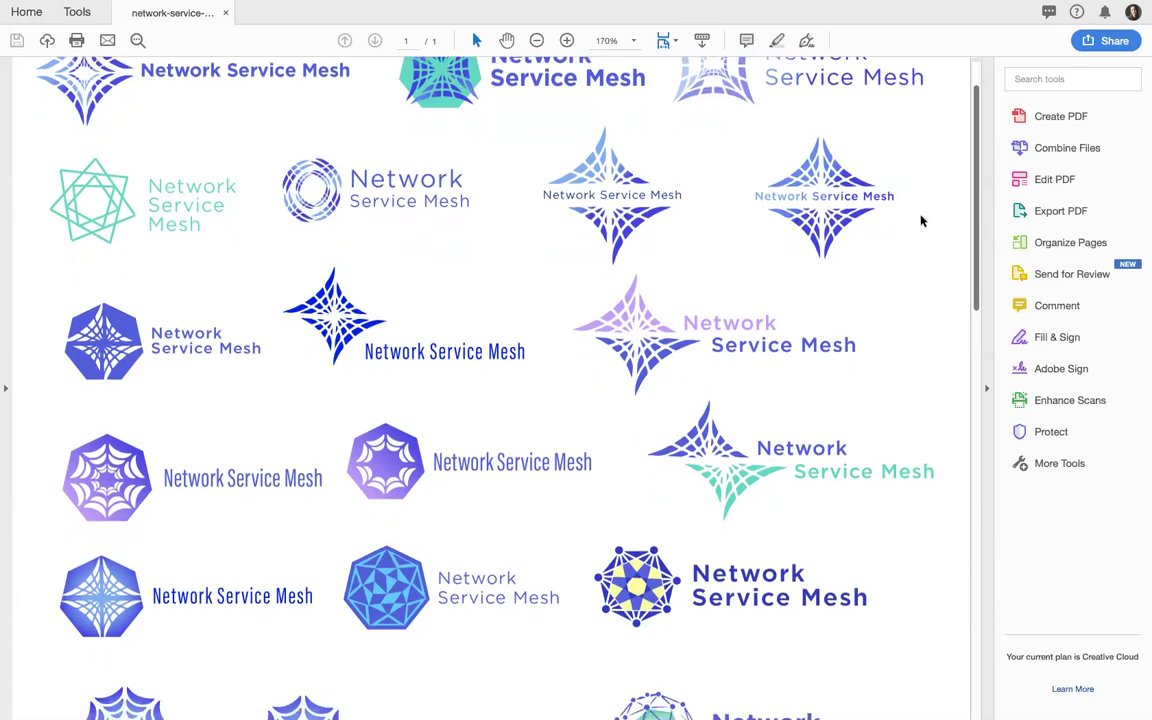
pyautogui.scroll(-7, 922, 221)
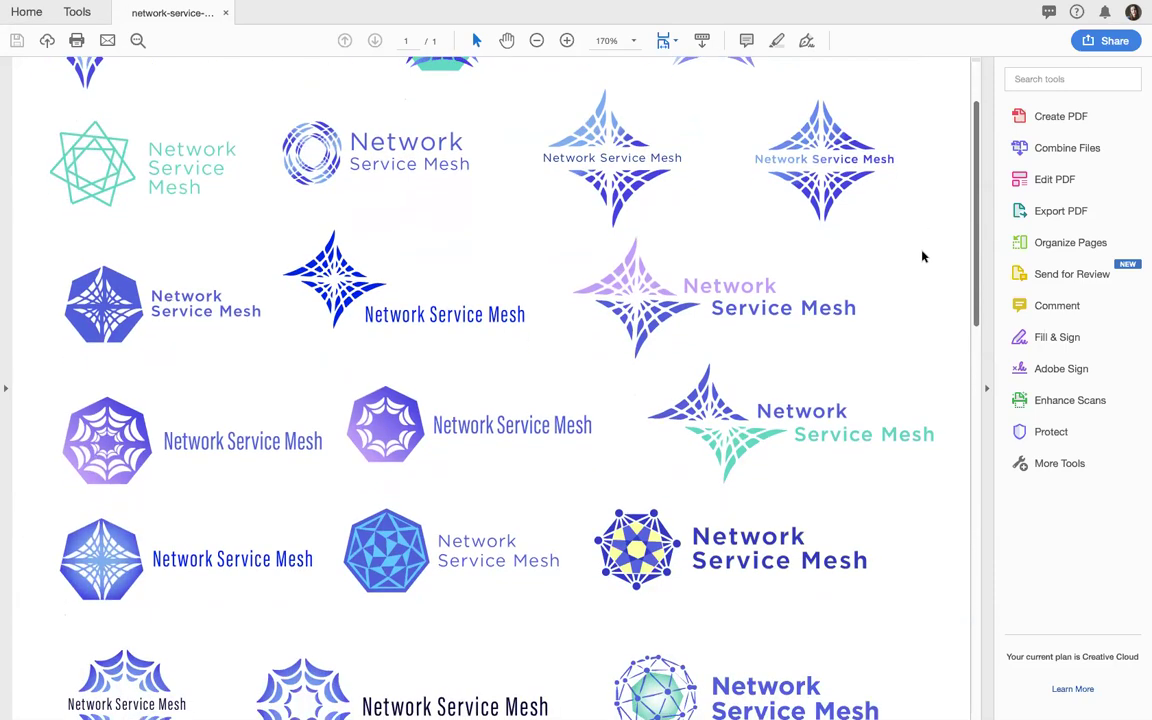
pyautogui.scroll(-3, 923, 258)
pyautogui.scroll(-1, 920, 285)
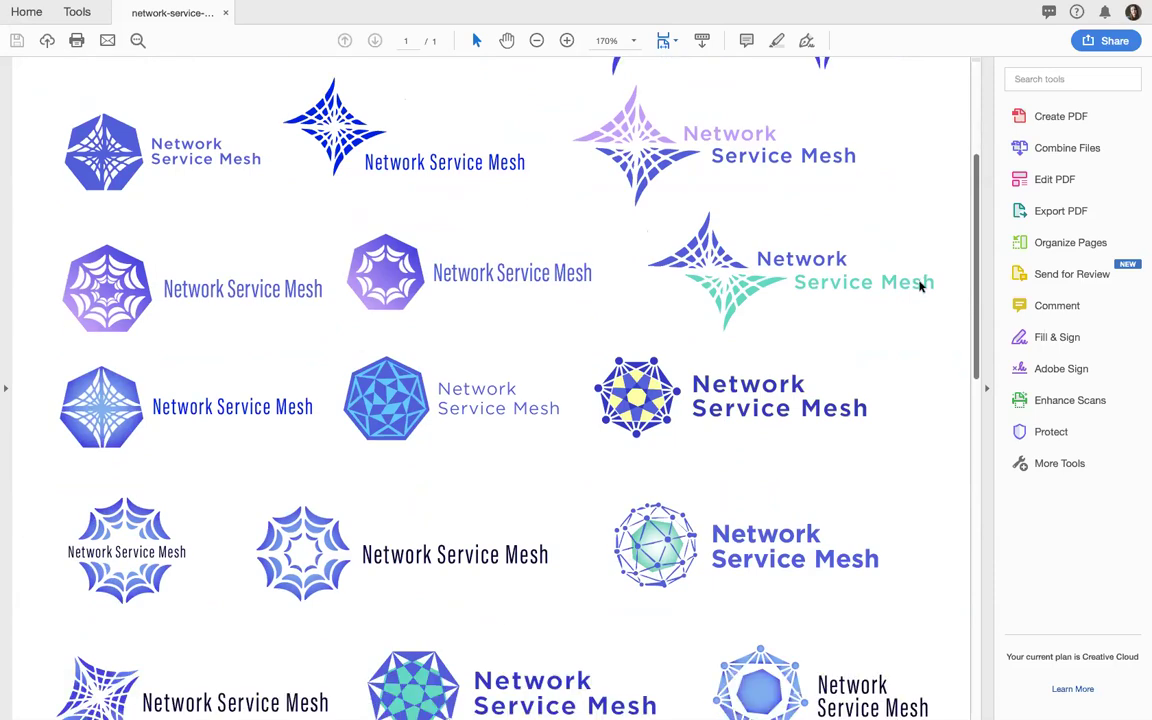
pyautogui.scroll(-4, 918, 296)
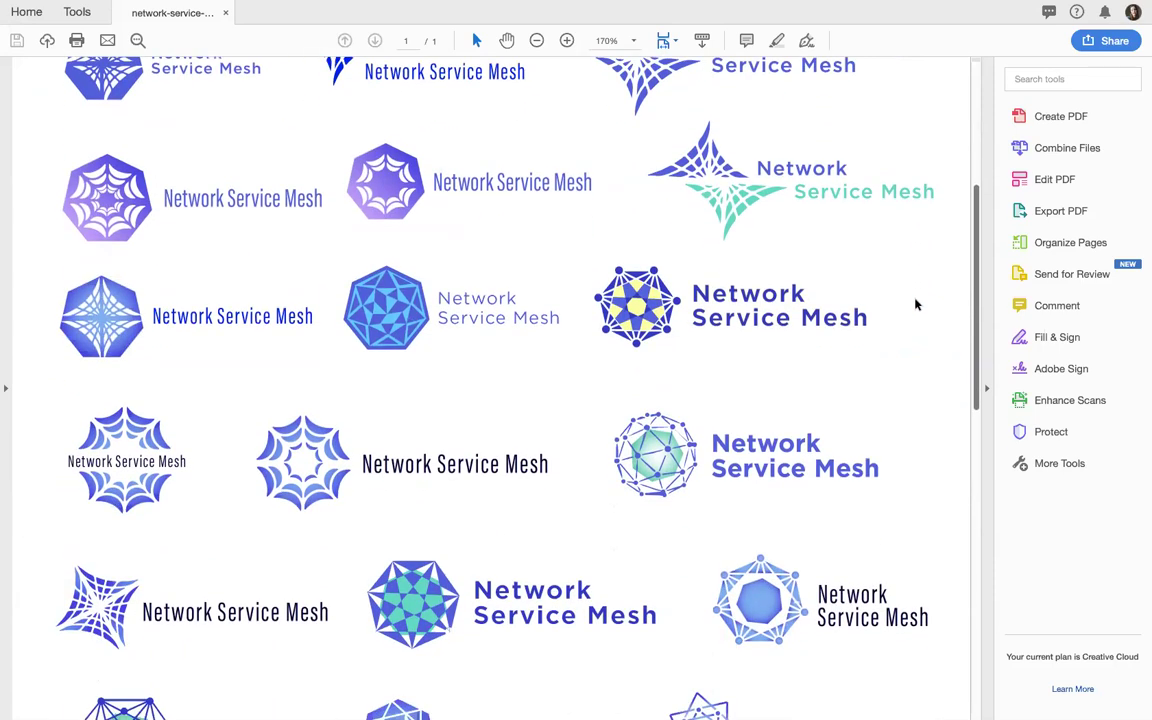
pyautogui.scroll(-4, 921, 345)
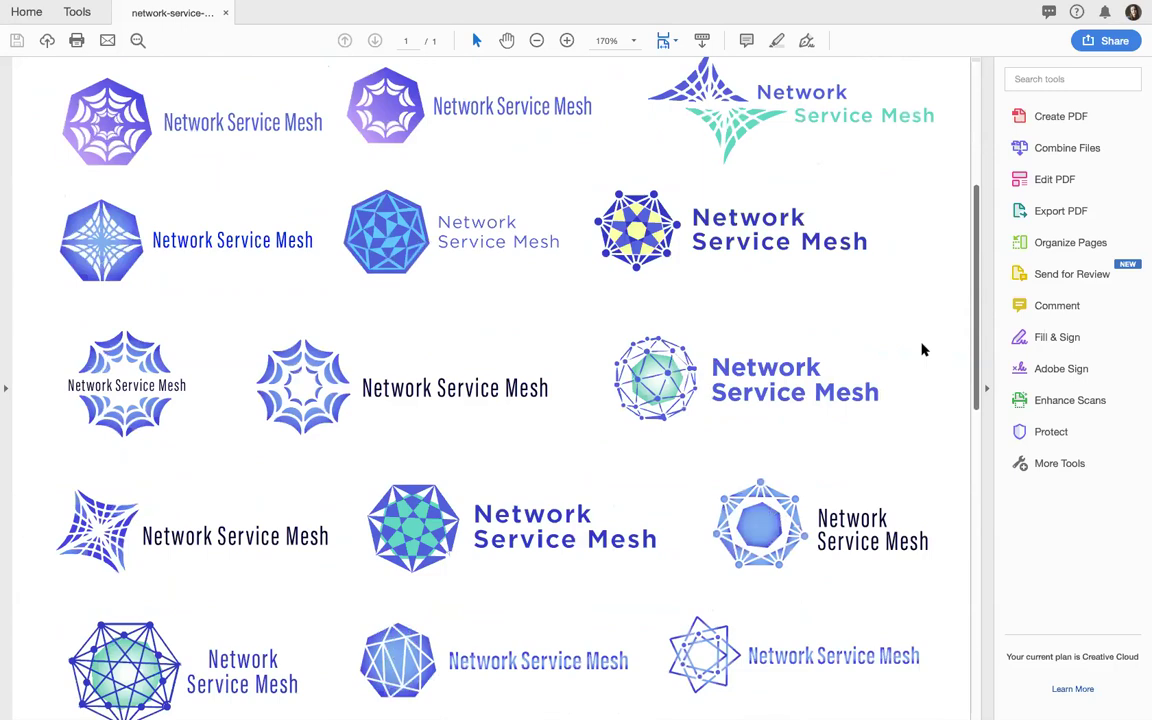
pyautogui.scroll(-3, 922, 348)
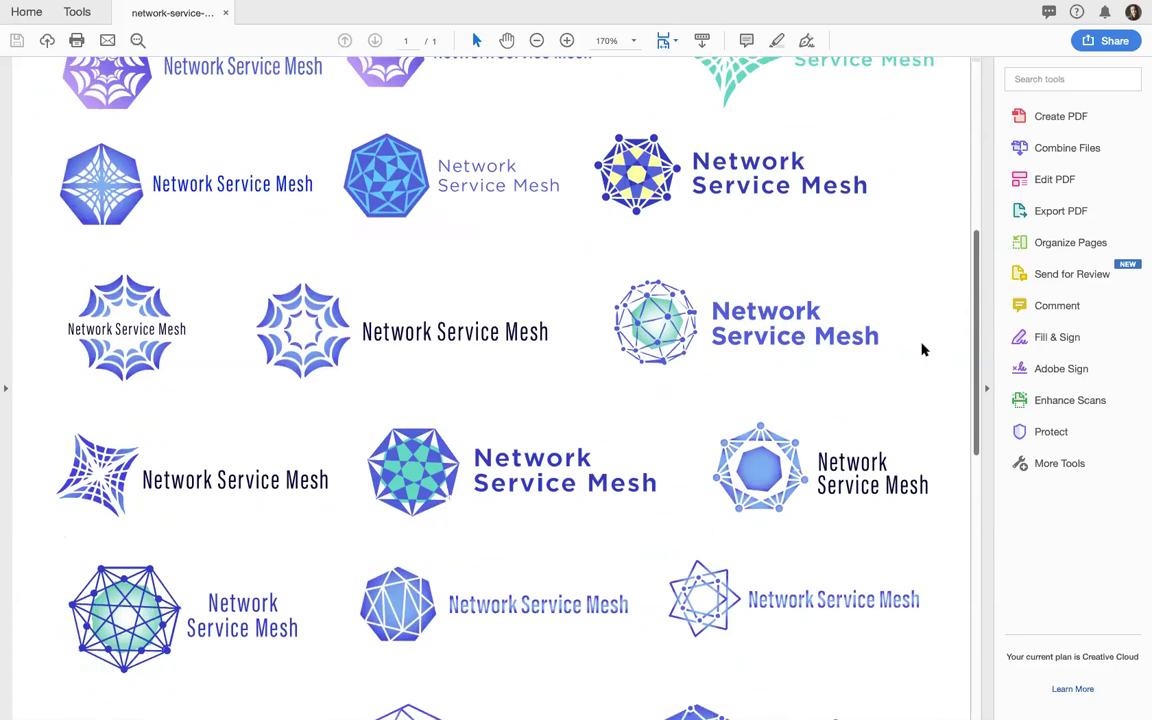
pyautogui.scroll(-4, 923, 375)
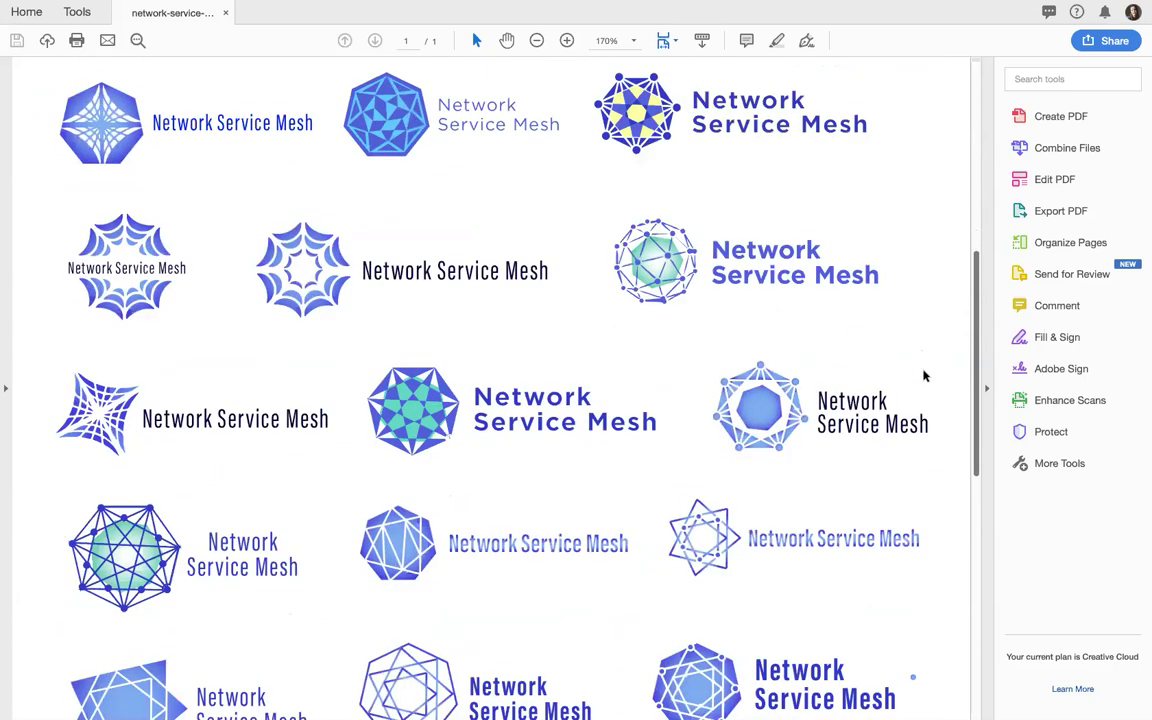
pyautogui.scroll(-1, 924, 377)
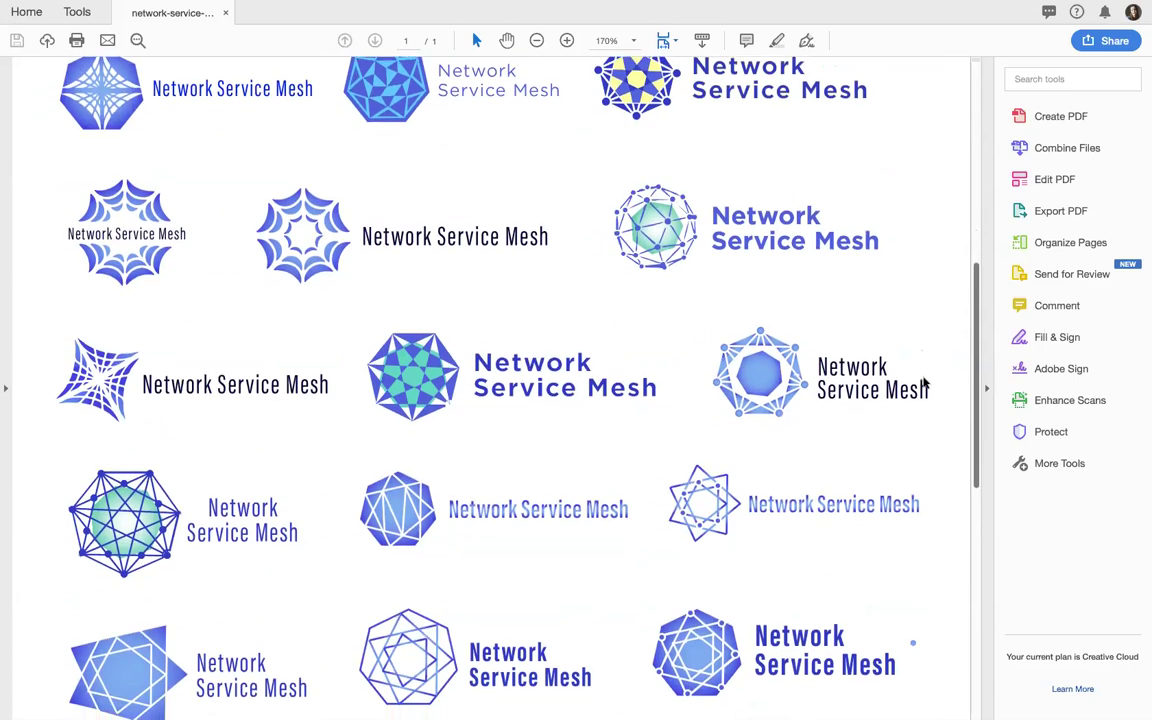
pyautogui.scroll(-2, 924, 390)
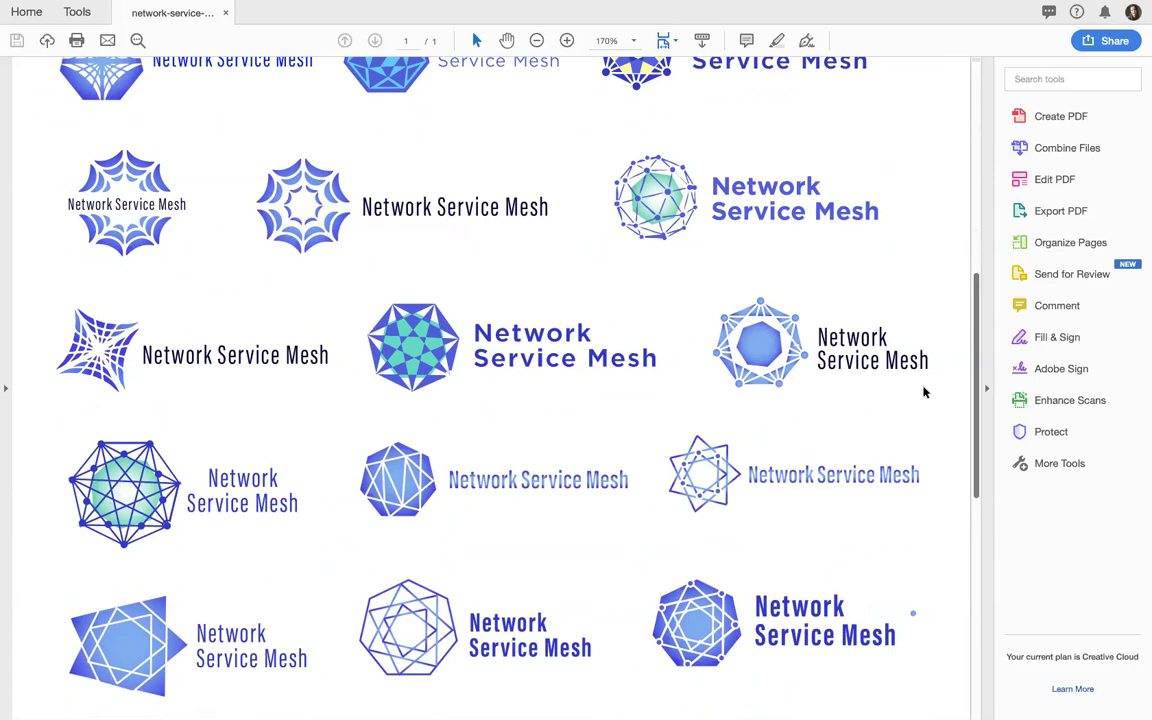
pyautogui.scroll(-2, 924, 400)
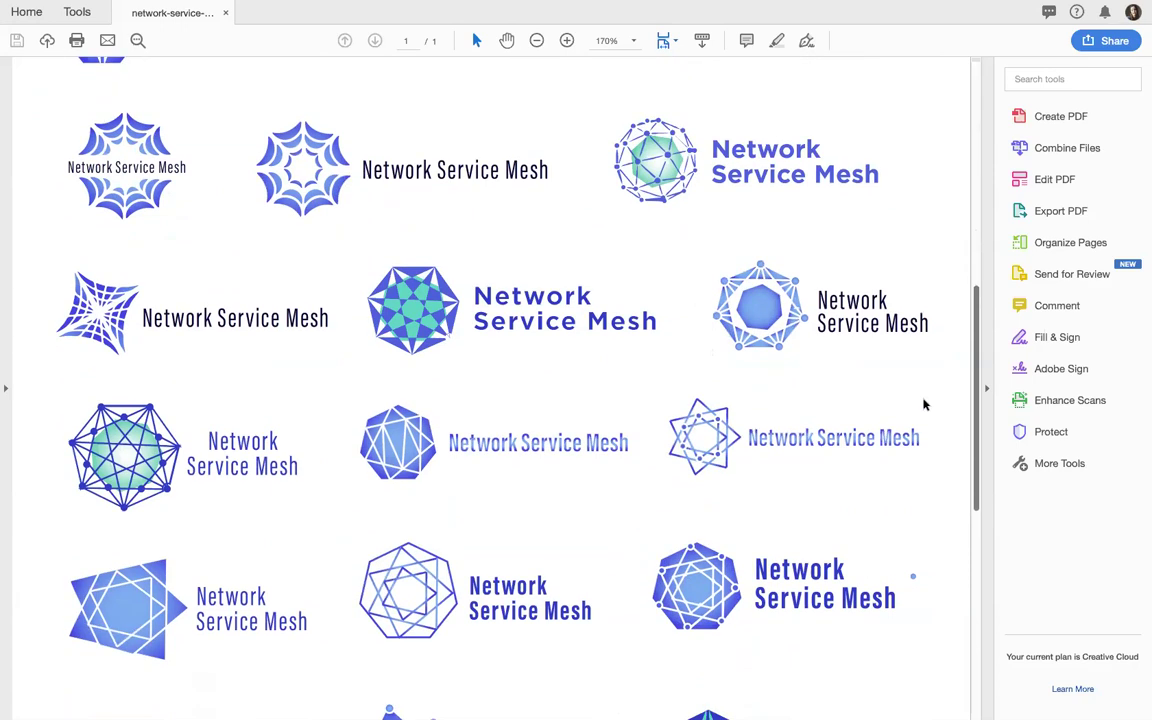
pyautogui.scroll(-5, 922, 430)
pyautogui.scroll(-5, 922, 455)
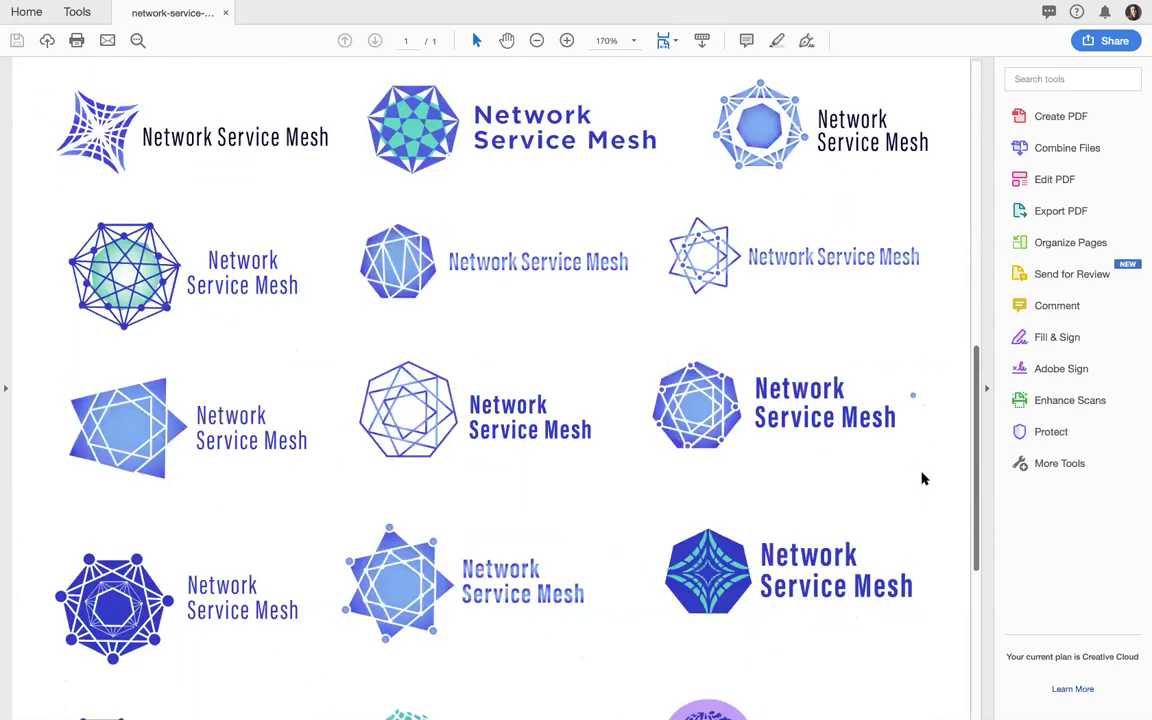
pyautogui.scroll(-4, 924, 479)
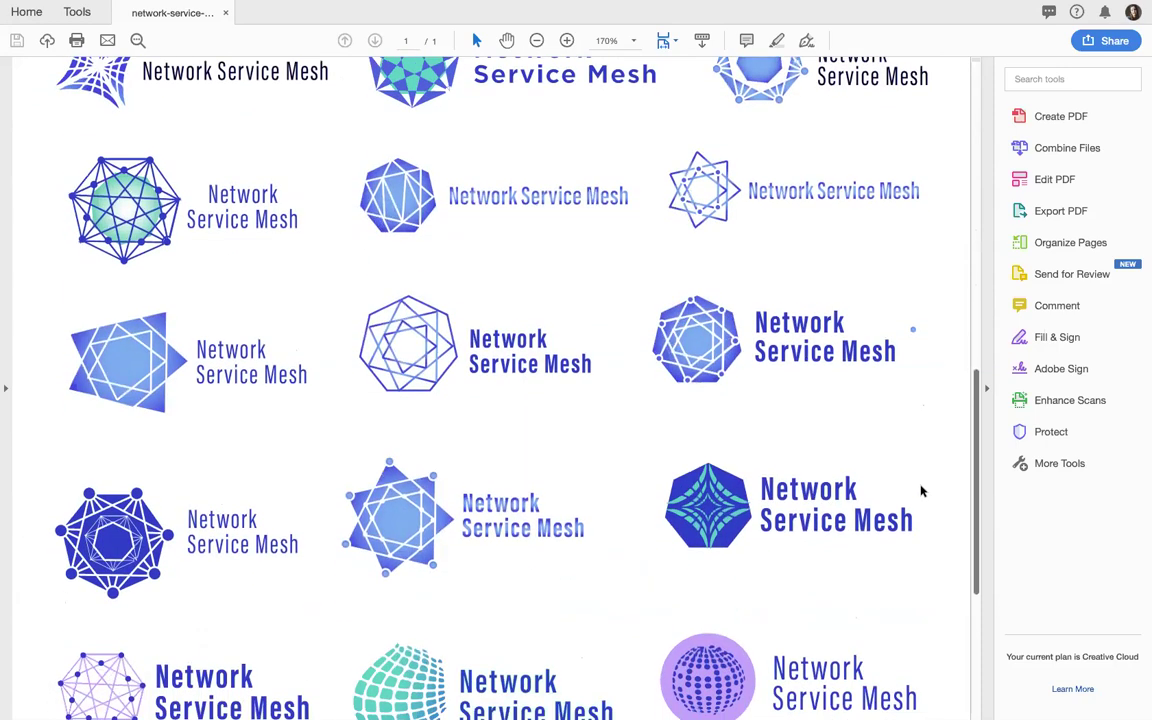
pyautogui.scroll(-4, 922, 520)
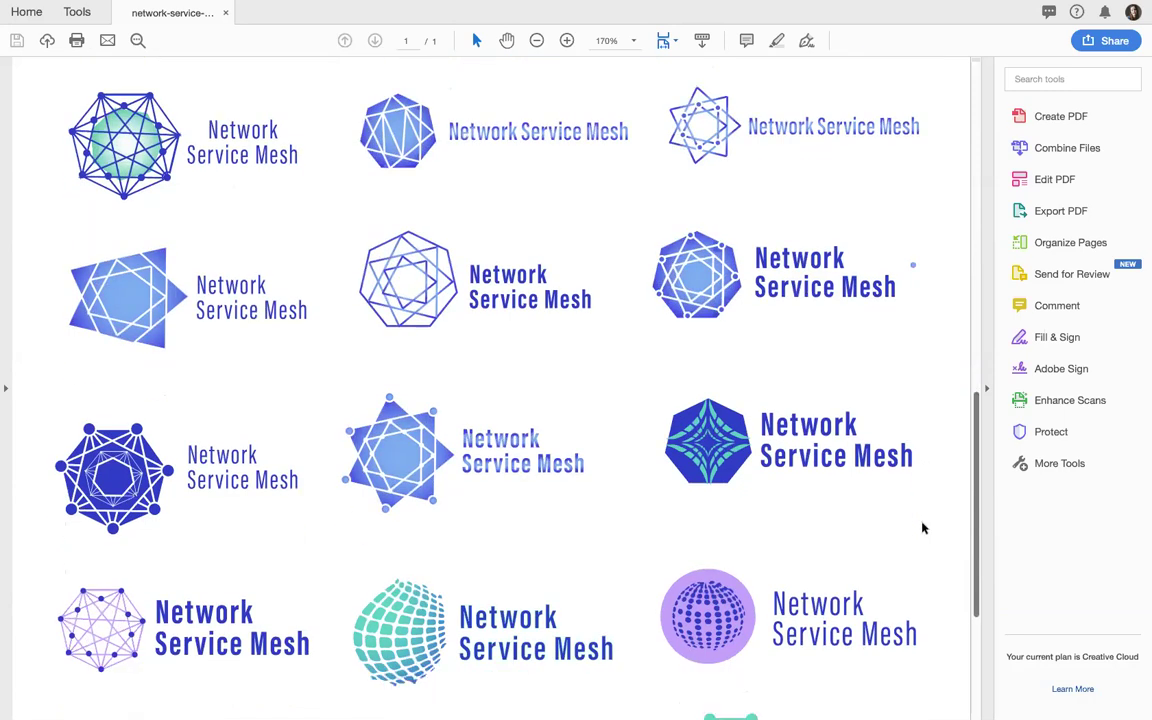
pyautogui.scroll(-3, 923, 543)
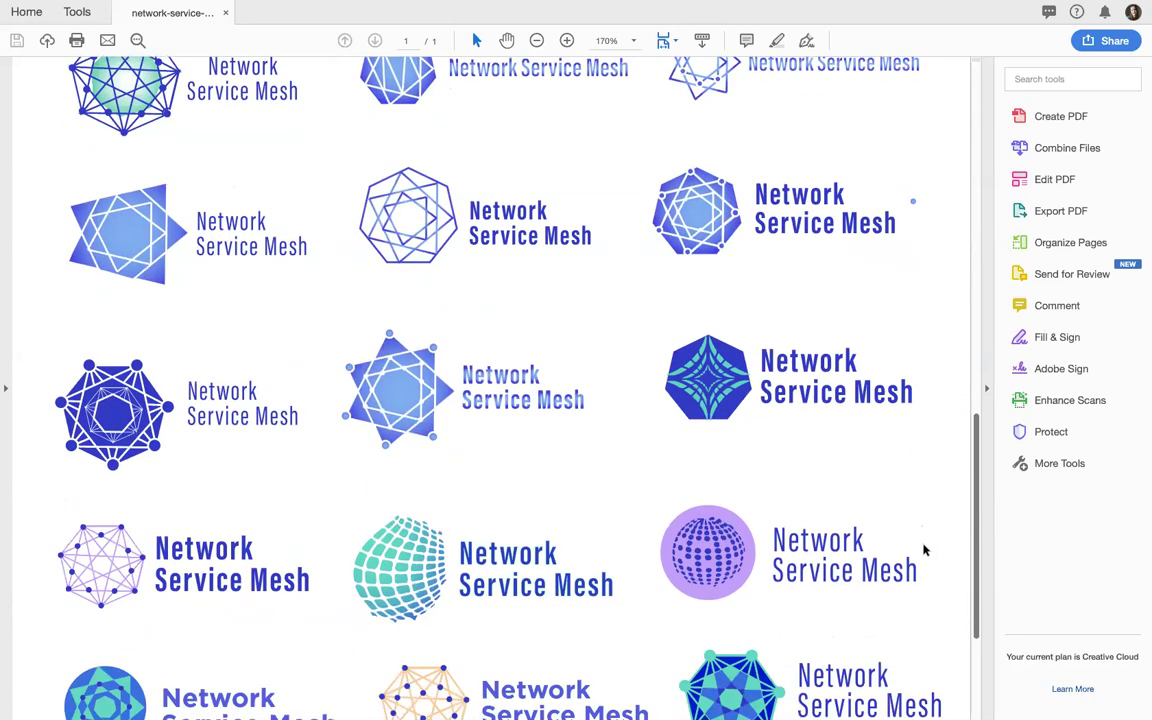
pyautogui.scroll(-3, 924, 549)
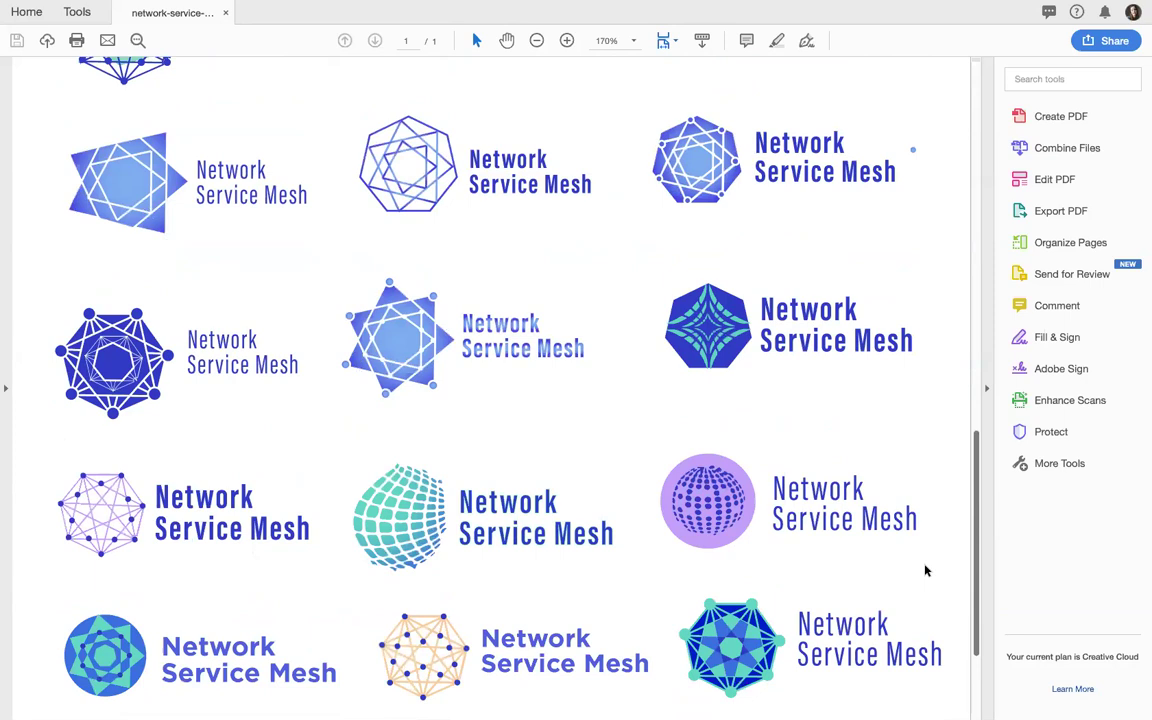
pyautogui.scroll(-2, 925, 575)
pyautogui.scroll(-2, 927, 585)
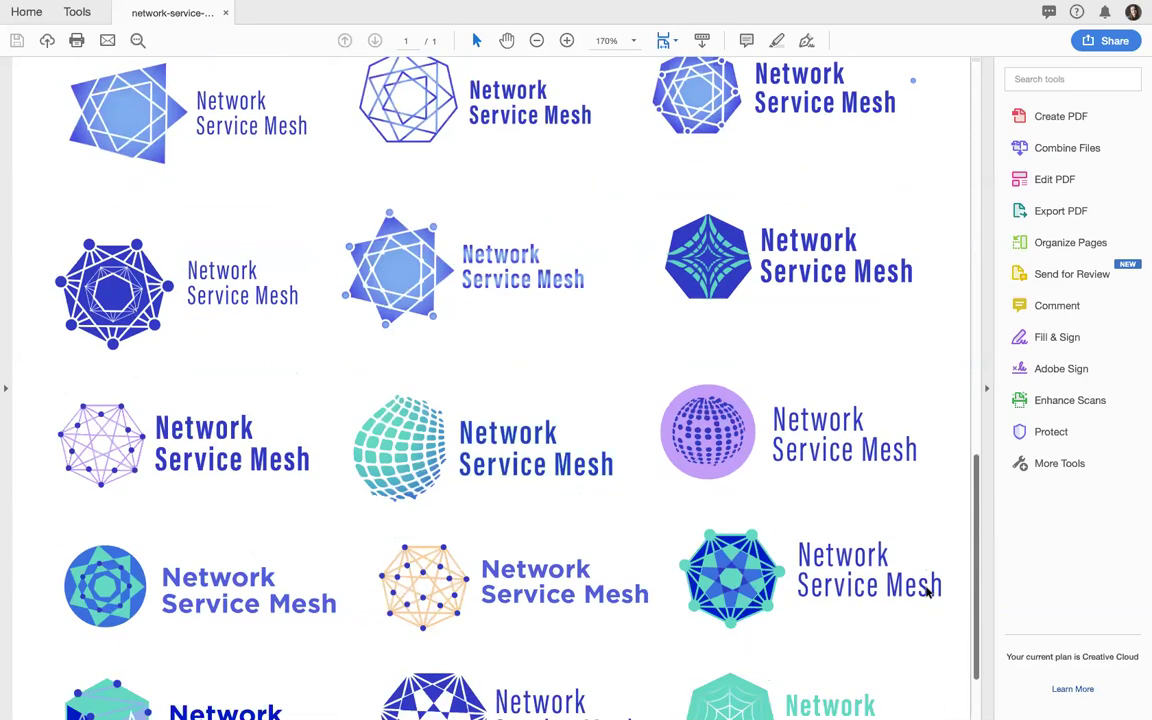
pyautogui.scroll(-2, 927, 592)
pyautogui.scroll(-1, 926, 600)
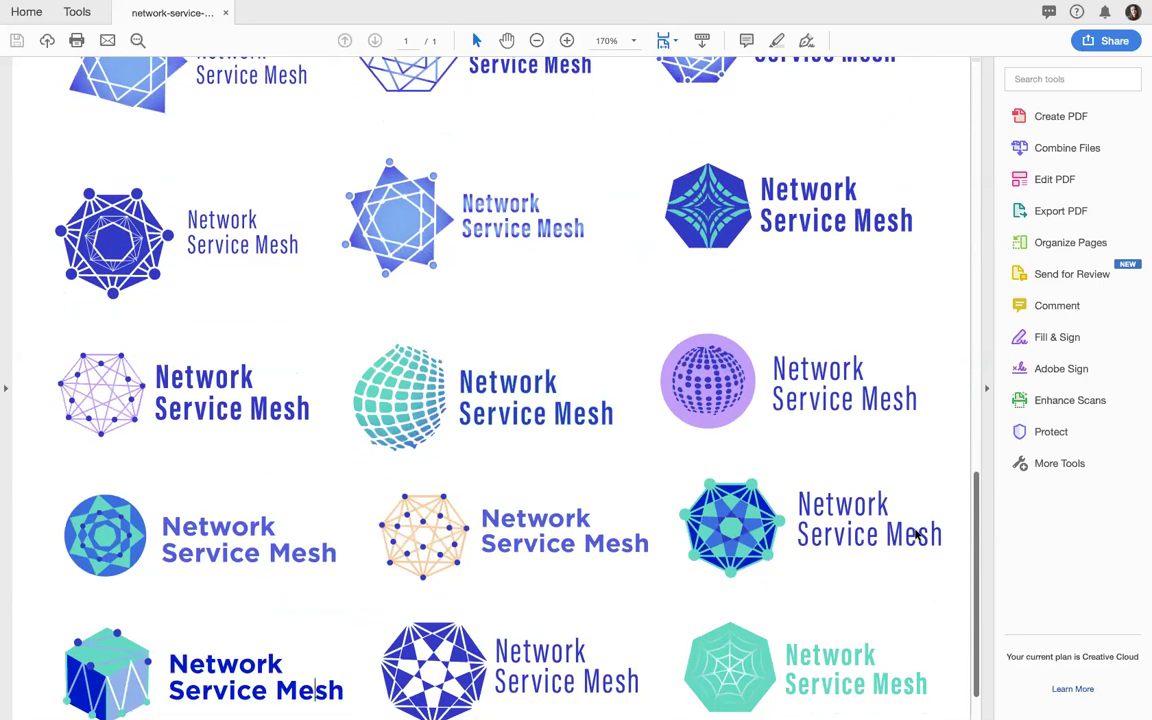
pyautogui.scroll(-2, 918, 541)
# - Look back over the logo proposals from the lower rows up toward the four-pointed star designs near the start of the page
pyautogui.scroll(5, 913, 530)
pyautogui.scroll(-2, 904, 496)
pyautogui.scroll(2, 898, 472)
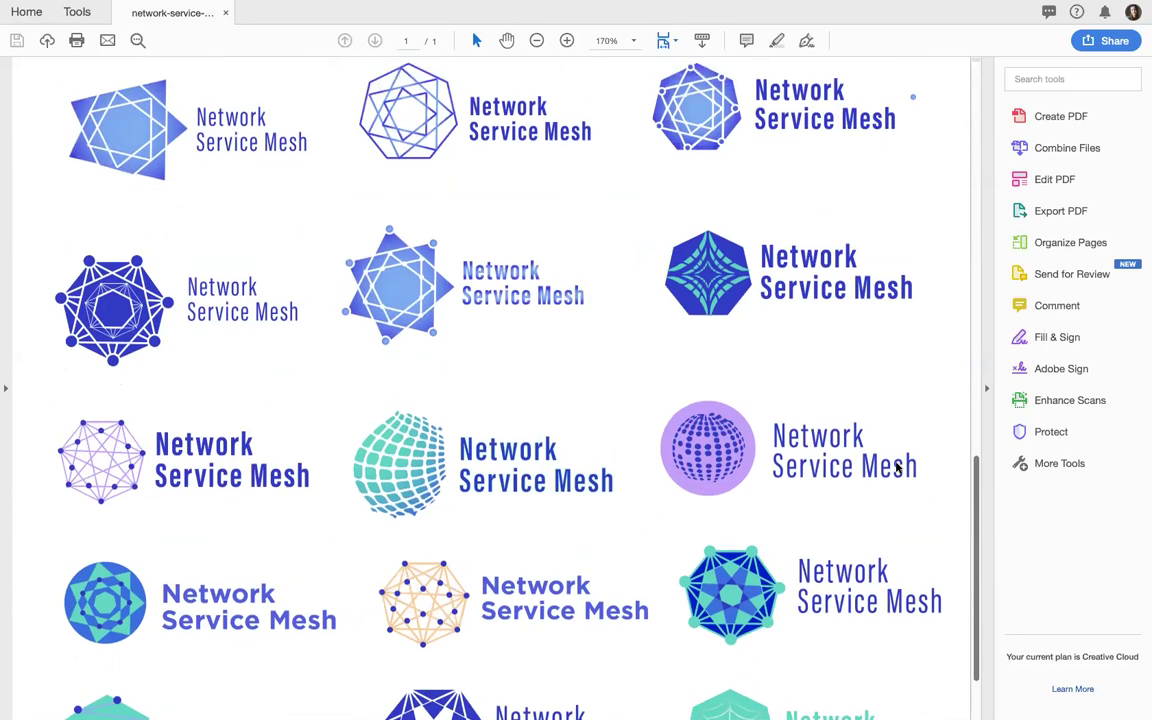
pyautogui.scroll(8, 897, 467)
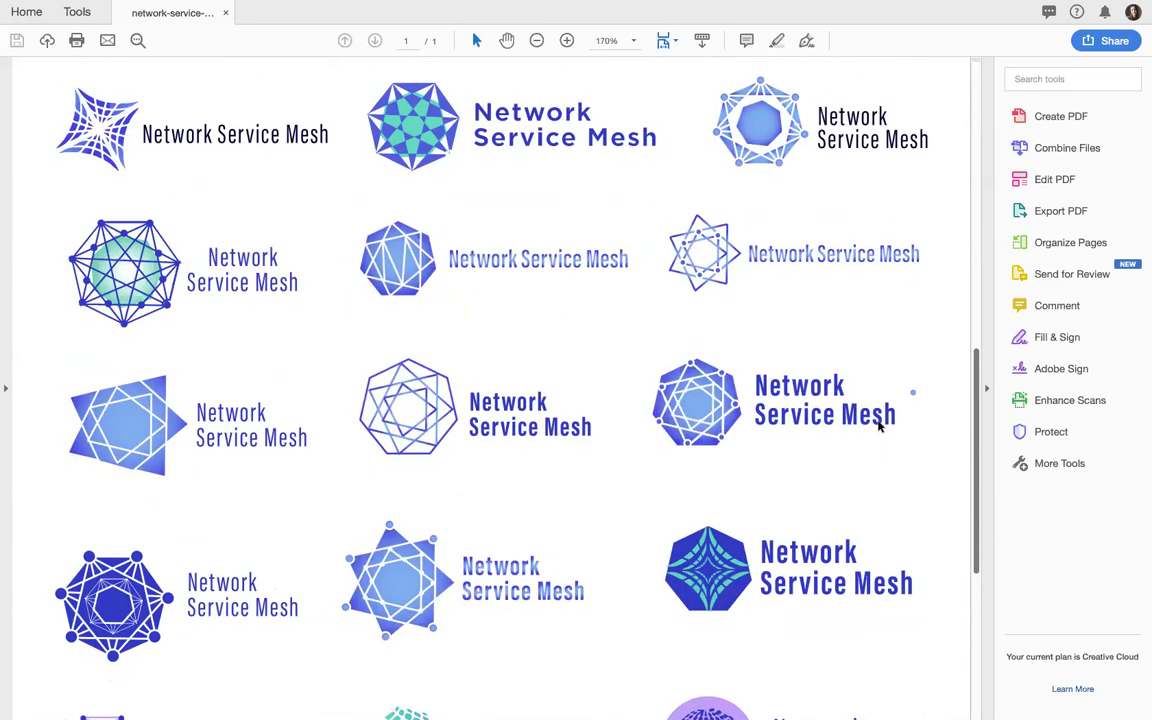
pyautogui.scroll(1, 882, 427)
pyautogui.scroll(6, 864, 362)
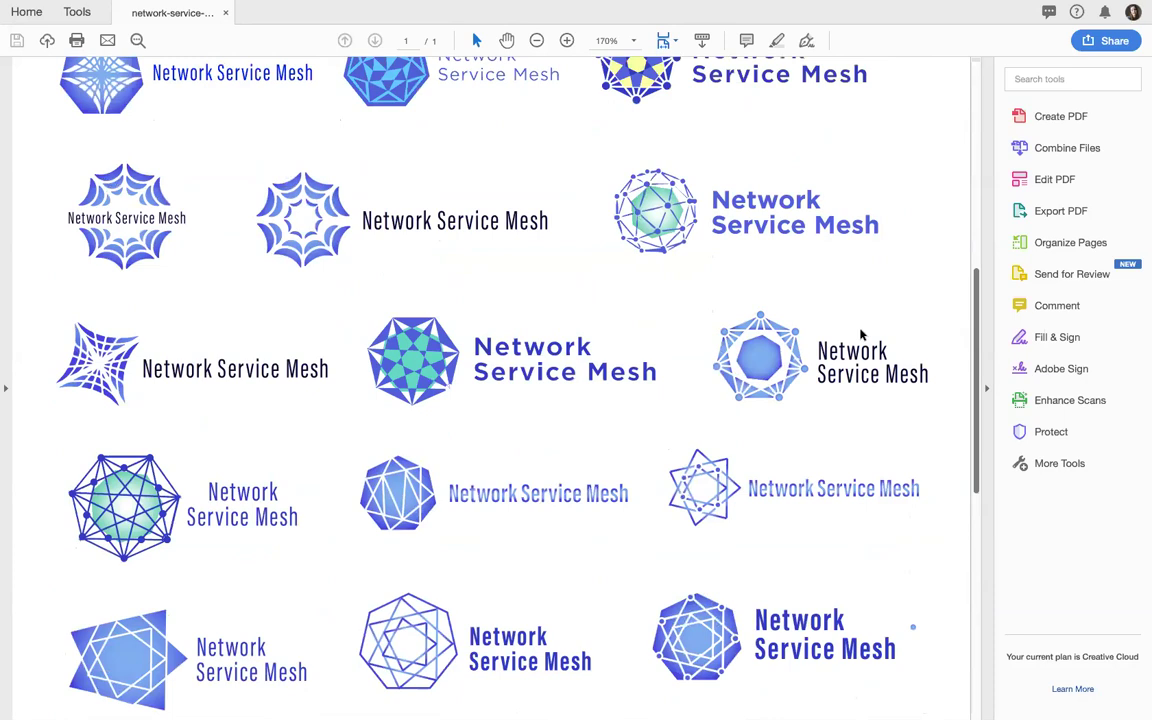
pyautogui.scroll(2, 849, 283)
pyautogui.scroll(3, 856, 226)
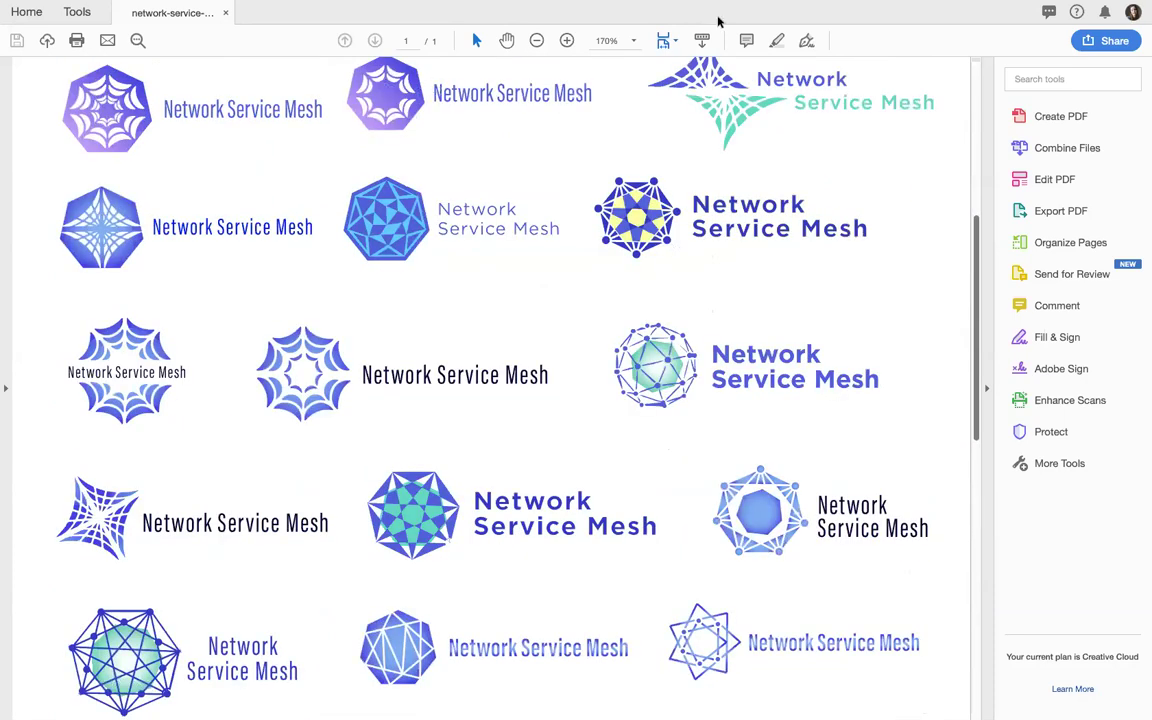
pyautogui.scroll(8, 718, 20)
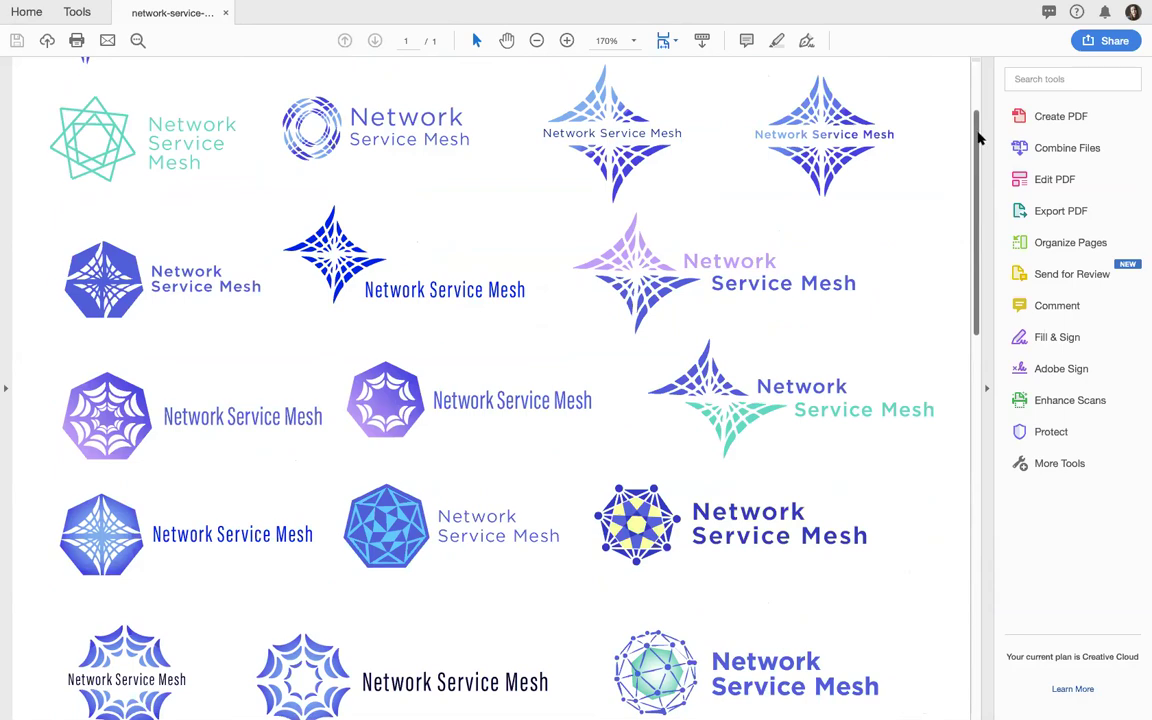
pyautogui.scroll(1, 978, 138)
pyautogui.scroll(3, 581, 69)
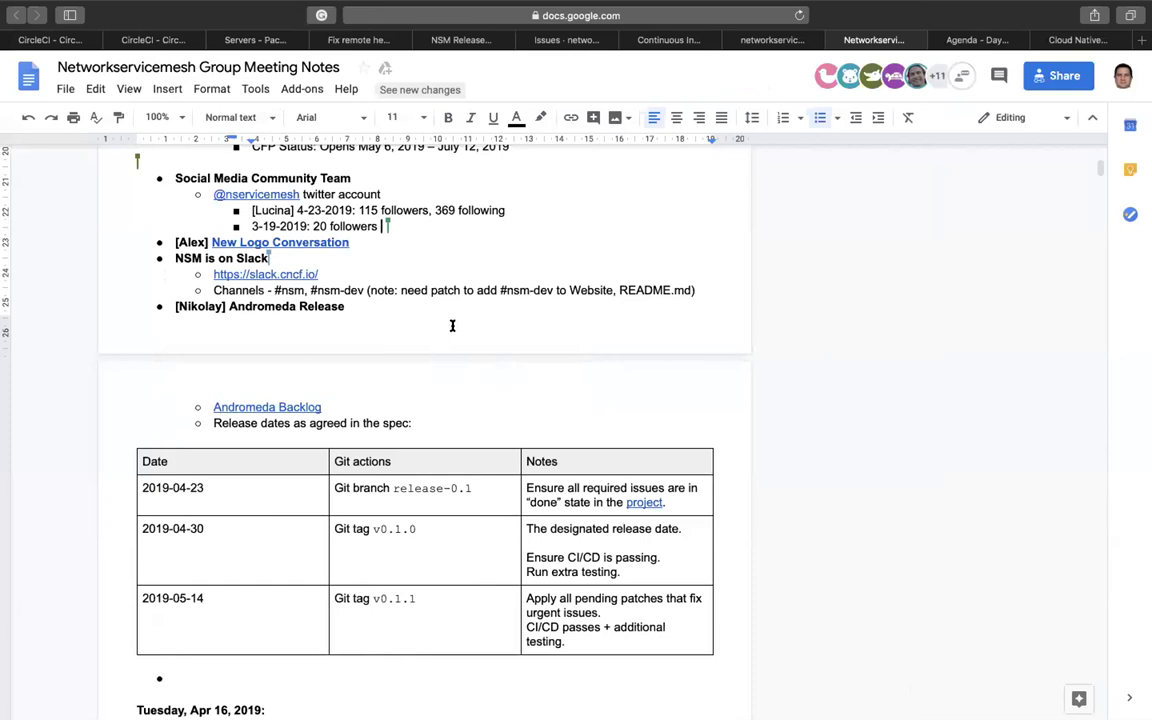
# - In the Google Docs meeting notes, highlight the NSM is on Slack item with its slack.cncf.io link, and clear the selection
pyautogui.click(677, 272)
pyautogui.keyDown('shift'); pyautogui.click(131, 260); pyautogui.keyUp('shift')
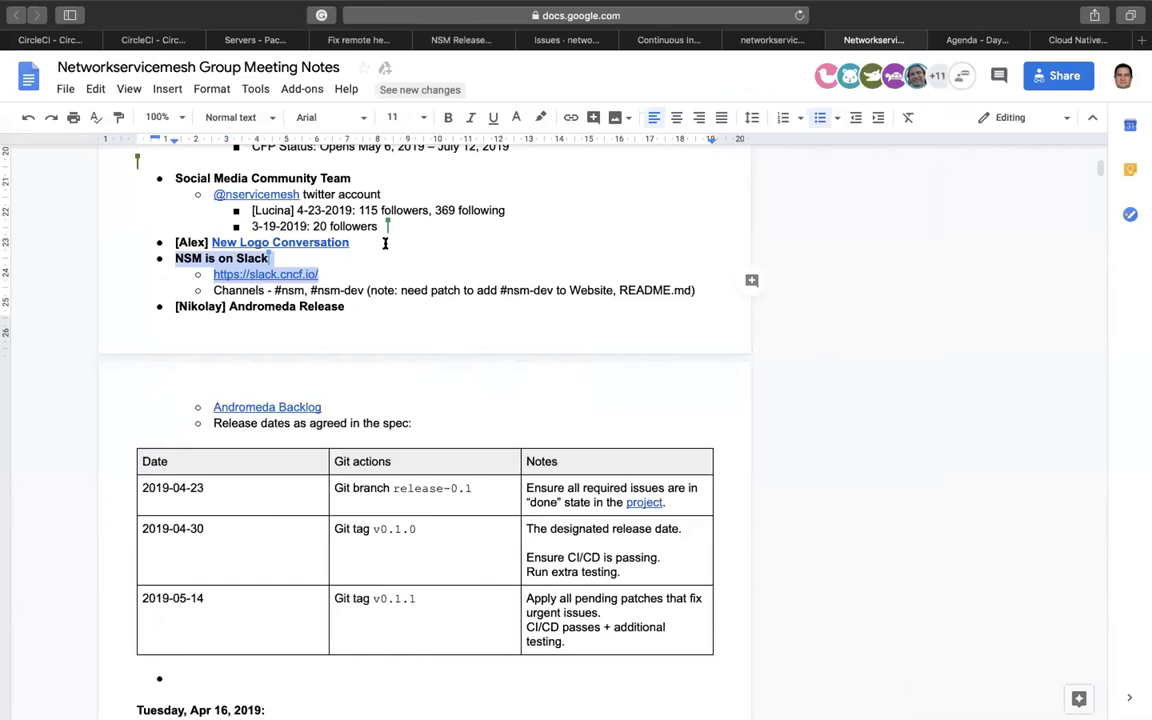
pyautogui.click(697, 290)
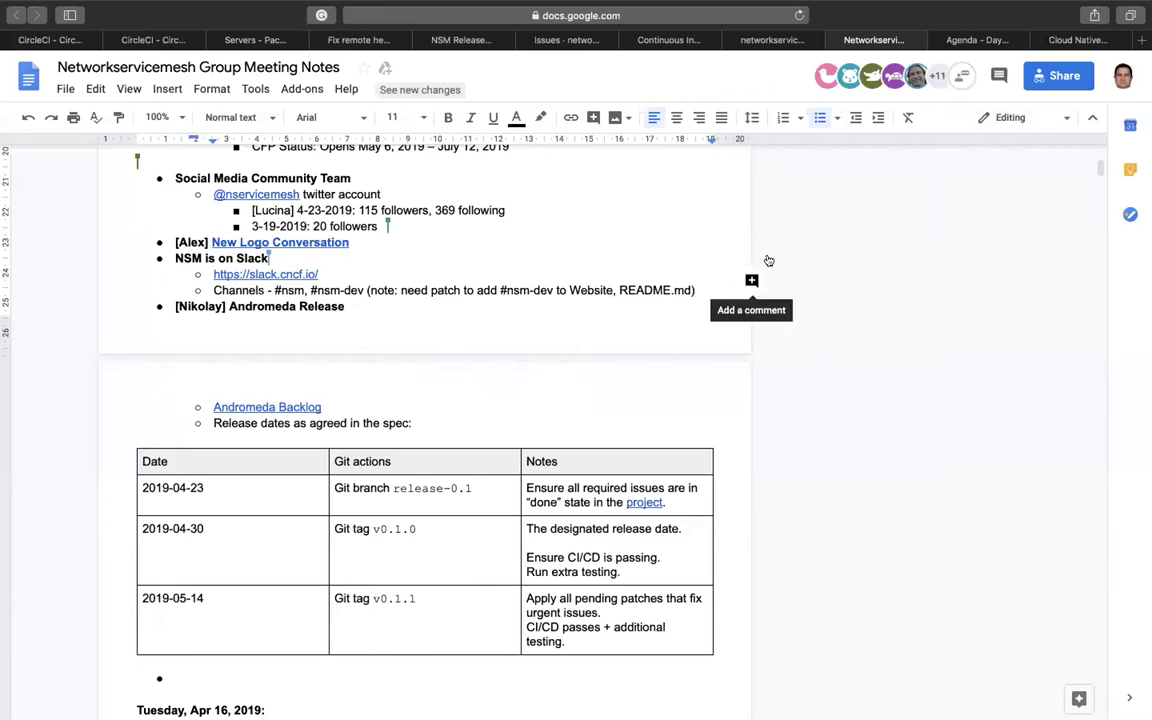
# - Open the networkservicemesh/networkservicemesh GitHub repository in a new browser tab and go from its main page to the networkservicemesh.io website
pyautogui.press('super+t')
pyautogui.write('net')
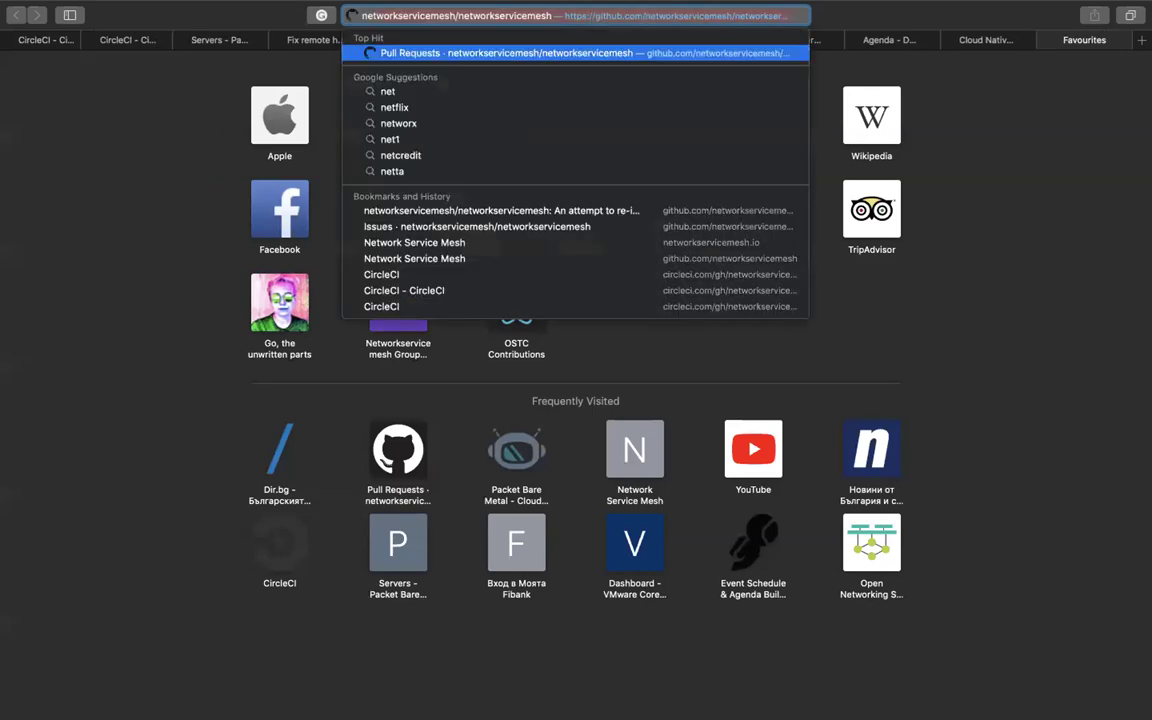
pyautogui.press('Return')
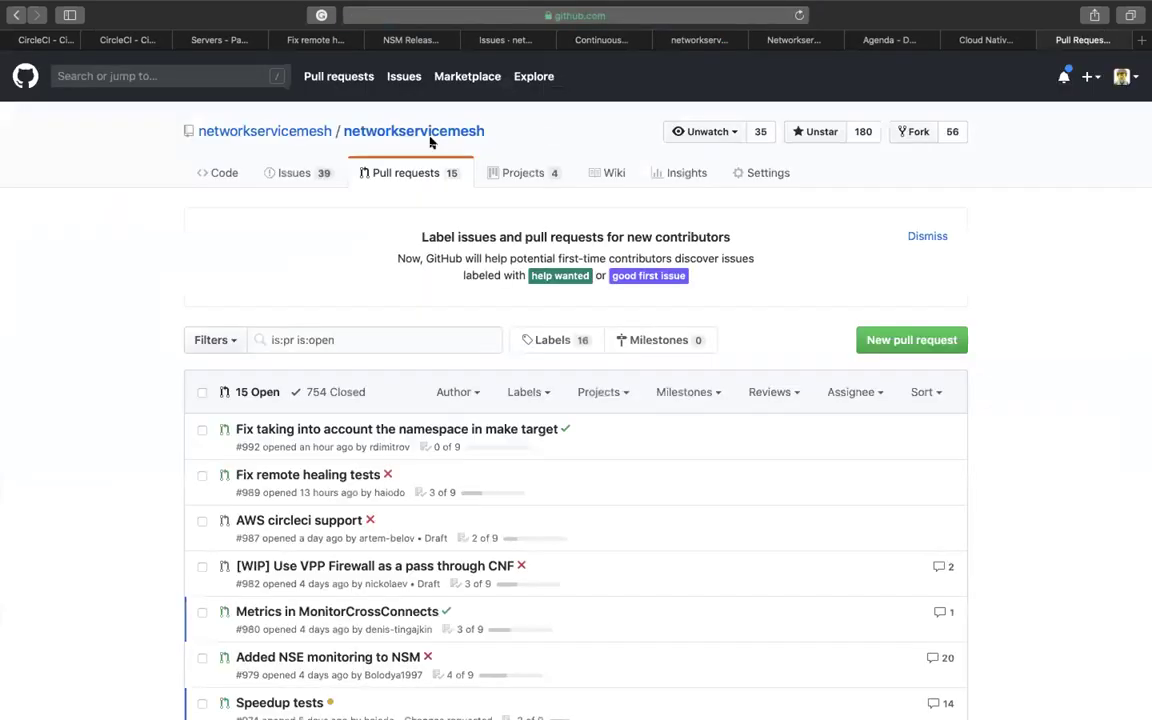
pyautogui.click(362, 129)
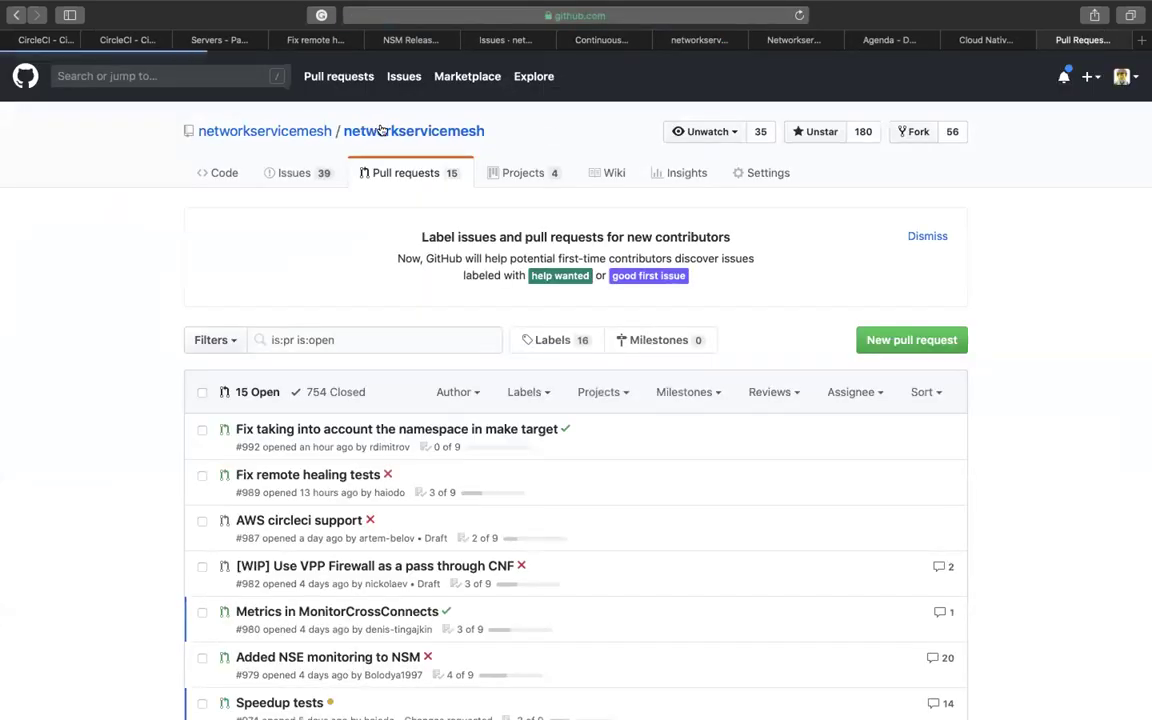
pyautogui.click(535, 216)
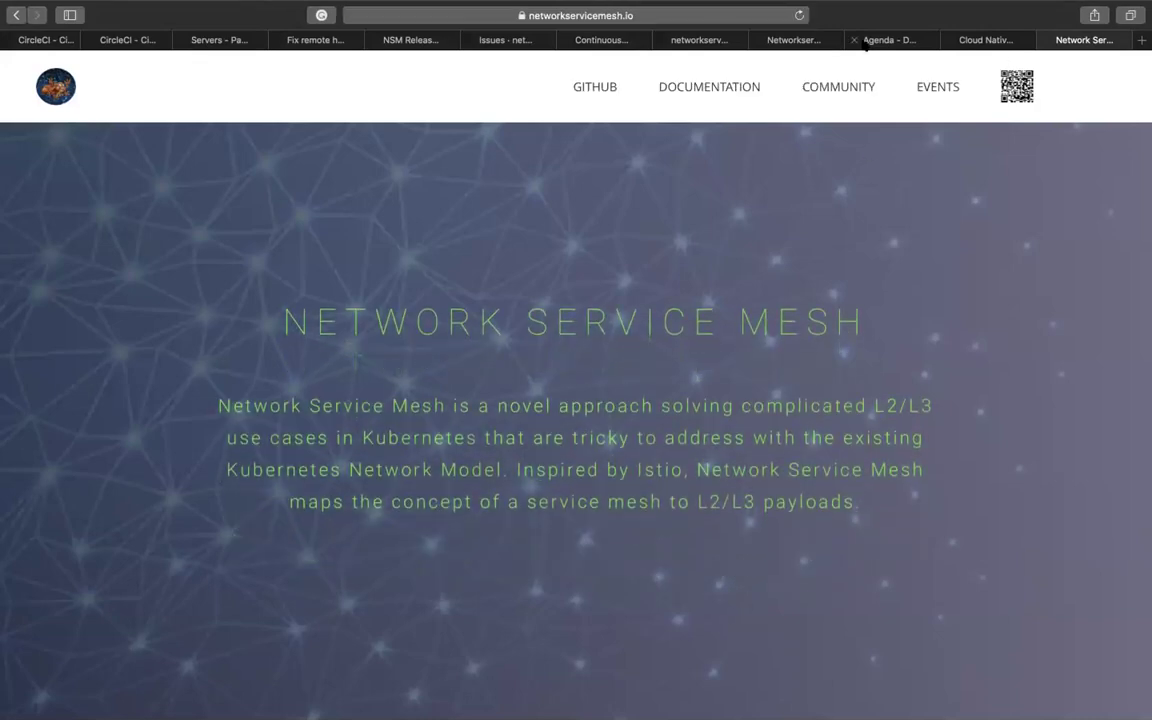
# - Open the website's Community page and highlight the mailing list and Slack badges under Communication Channels
pyautogui.click(848, 87)
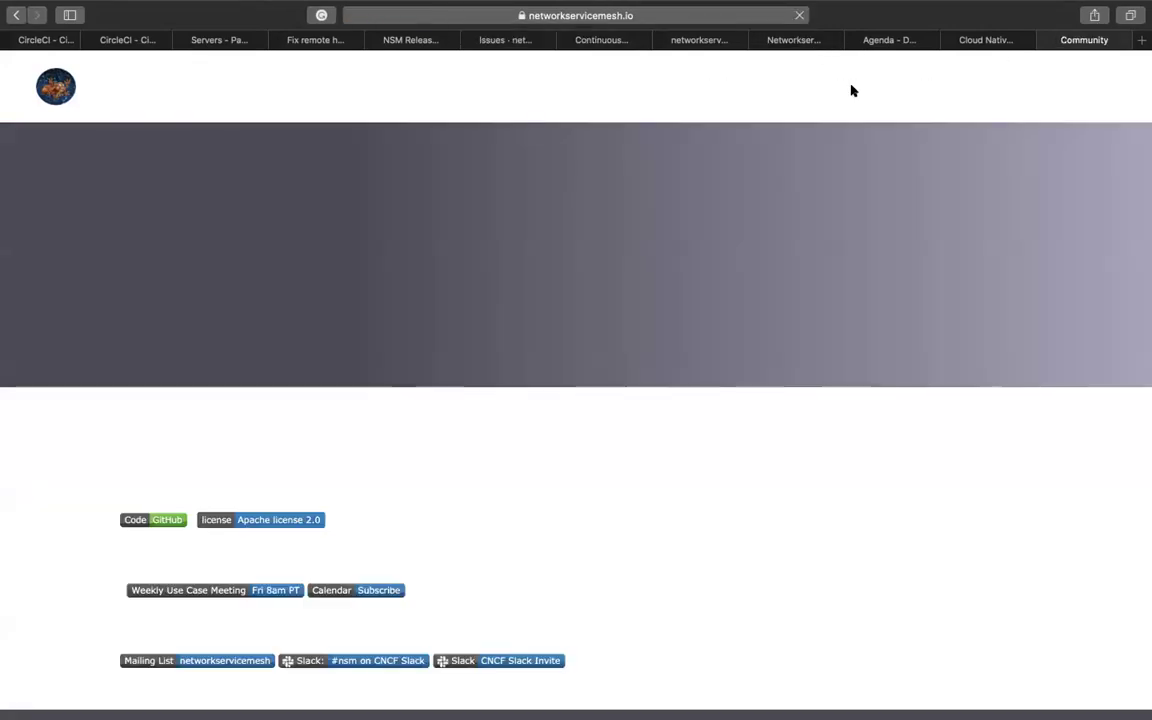
pyautogui.scroll(-3, 478, 472)
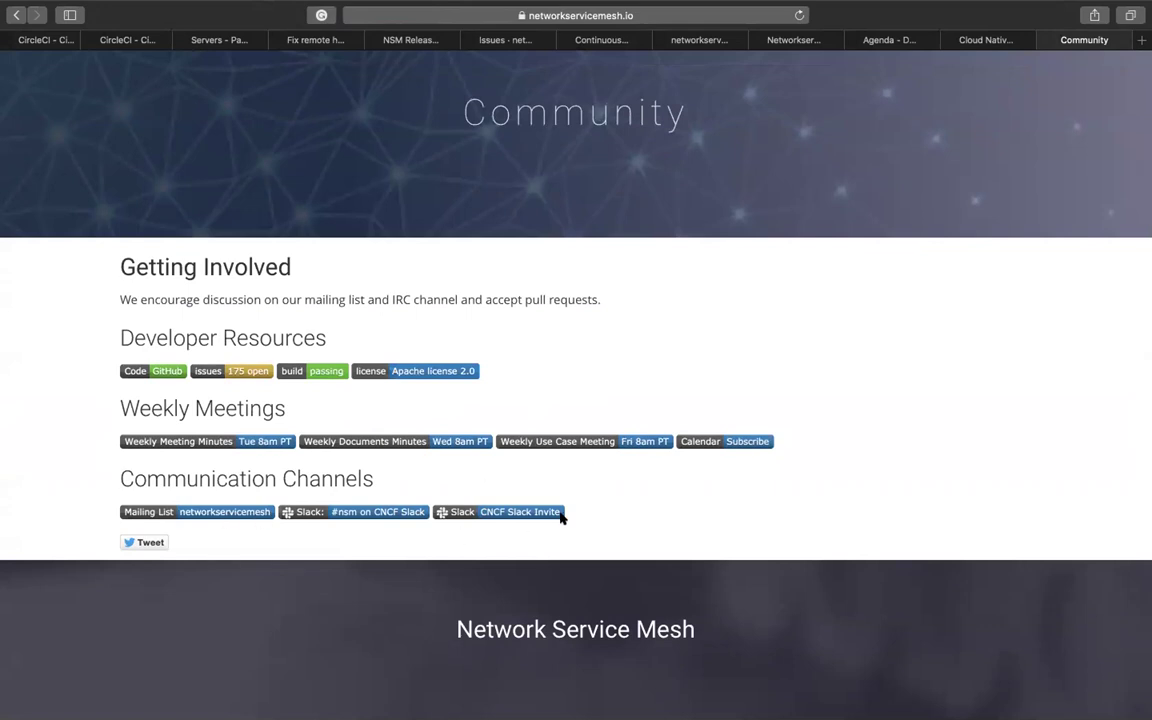
pyautogui.moveTo(581, 517); pyautogui.dragTo(146, 509)
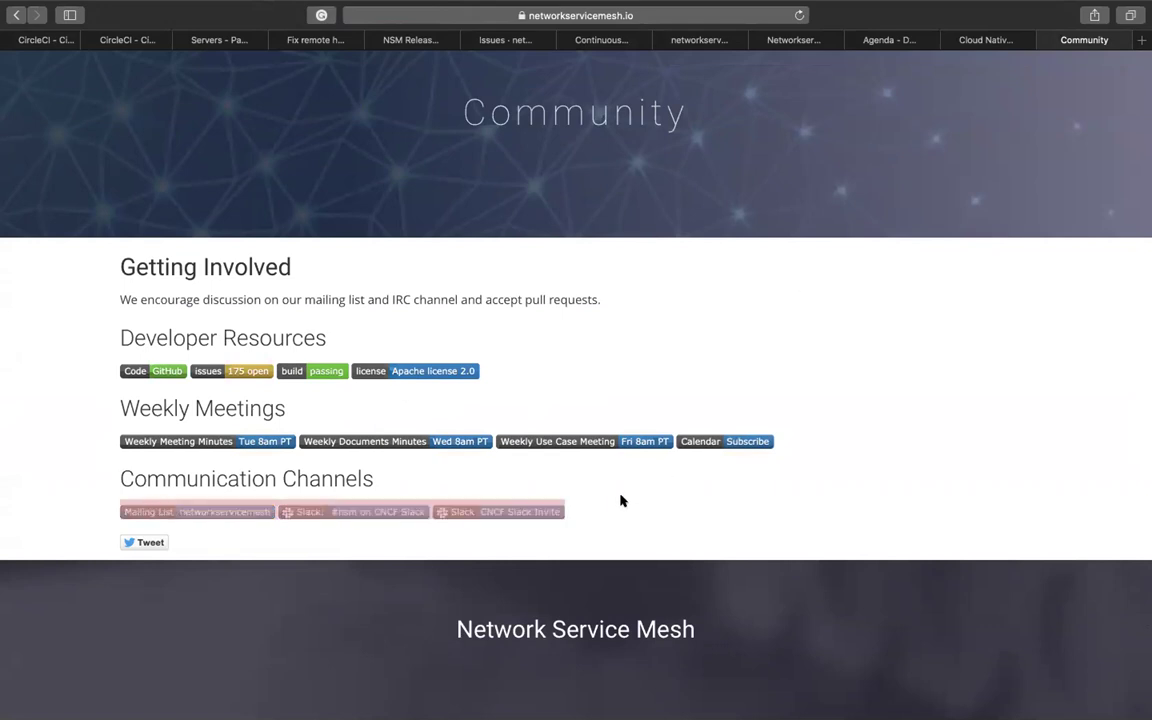
# - Clear the badge highlight on the Community page and check its Communication Channels section against the Slack item in the meeting notes
pyautogui.click(581, 509)
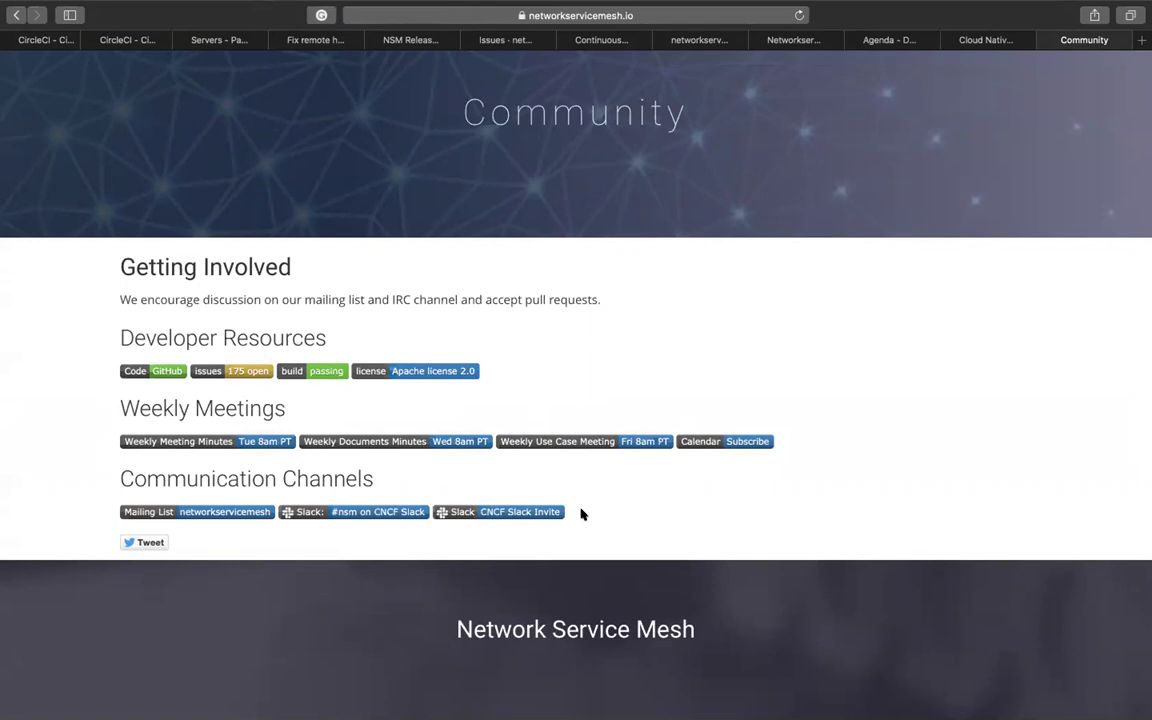
pyautogui.moveTo(593, 6)
pyautogui.moveTo(493, 7)
pyautogui.scroll(3, 738, 275)
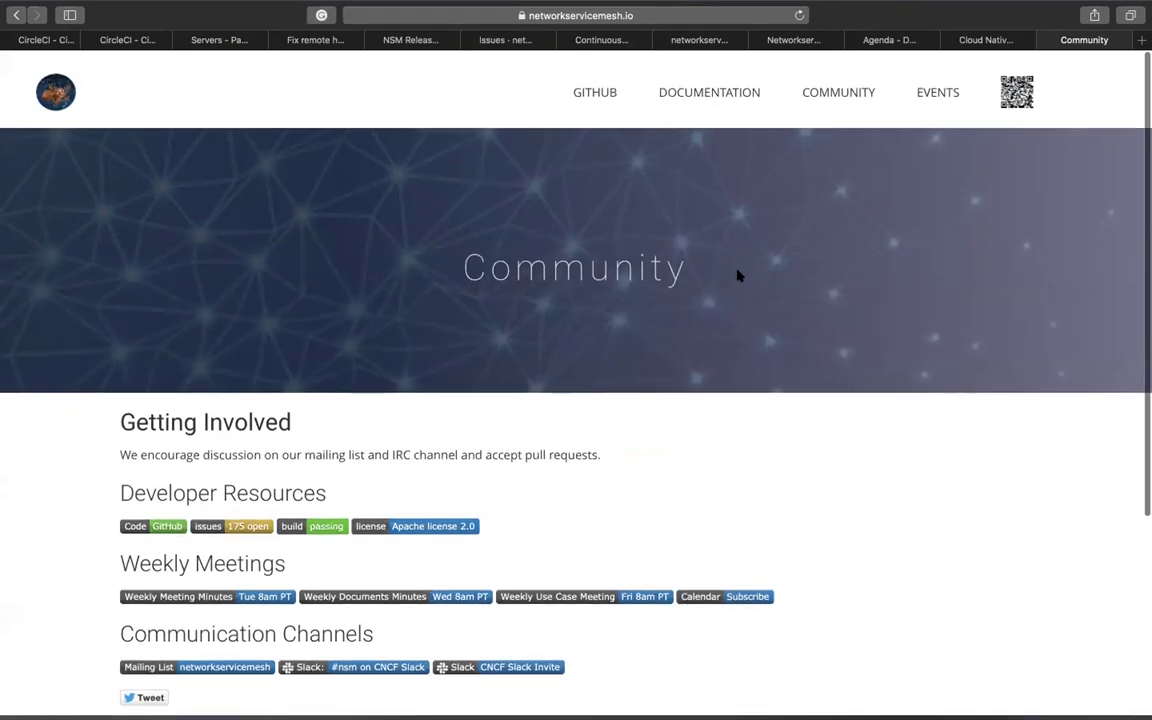
pyautogui.scroll(-2, 738, 275)
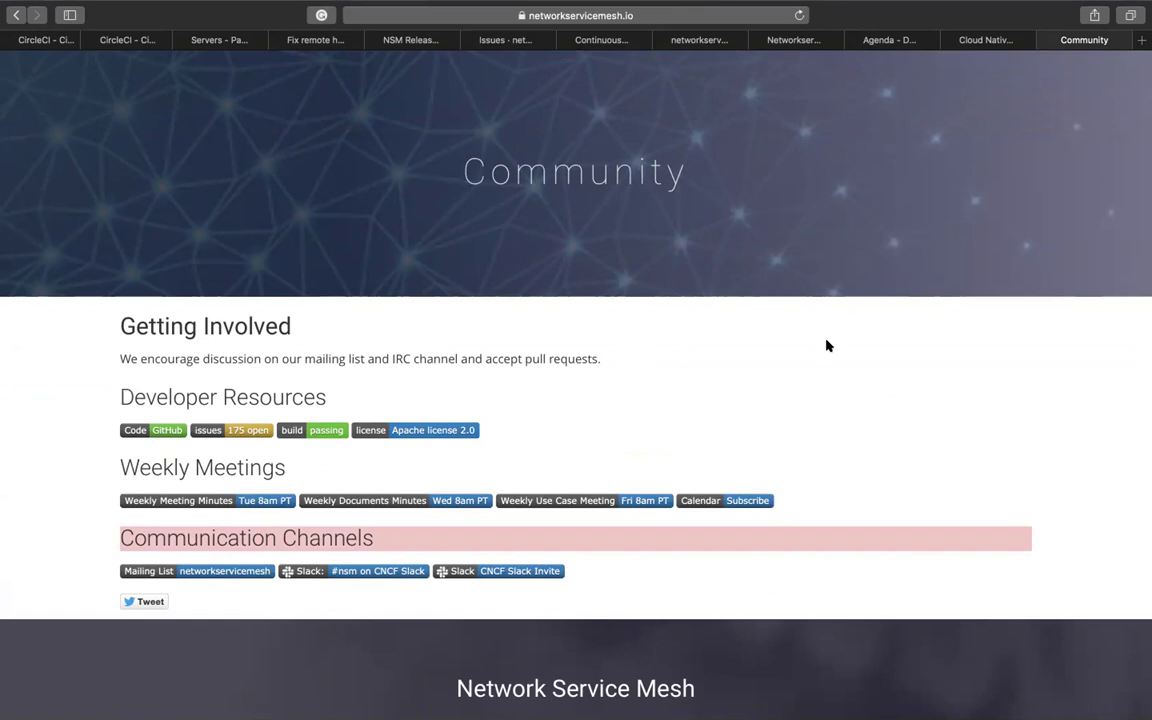
pyautogui.click(797, 42)
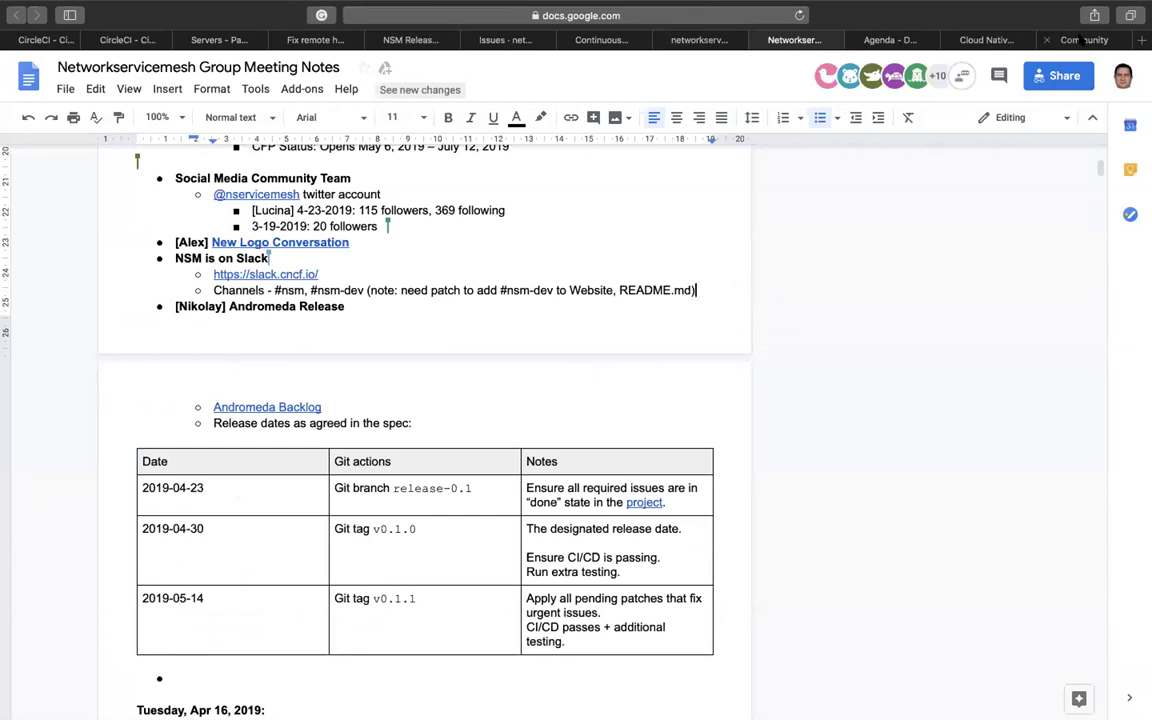
pyautogui.press('super+9')
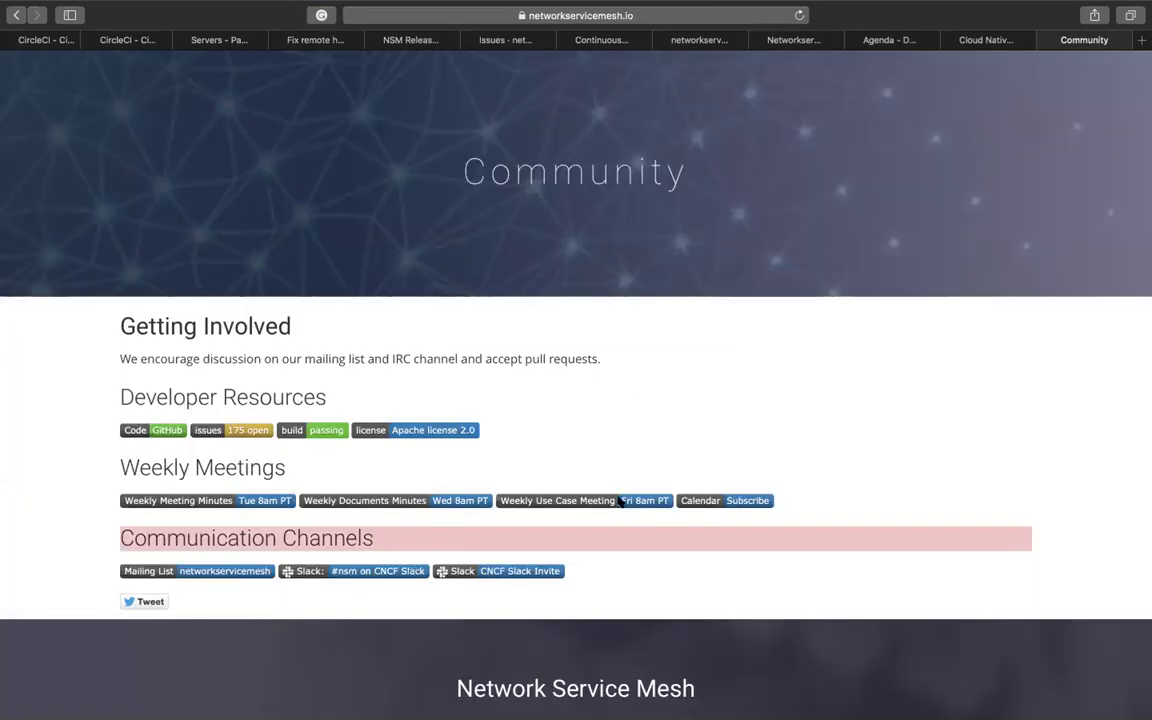
# - Return to the Google Docs meeting notes and open the project link in the 2019-04-23 row of the release dates table
pyautogui.click(800, 41)
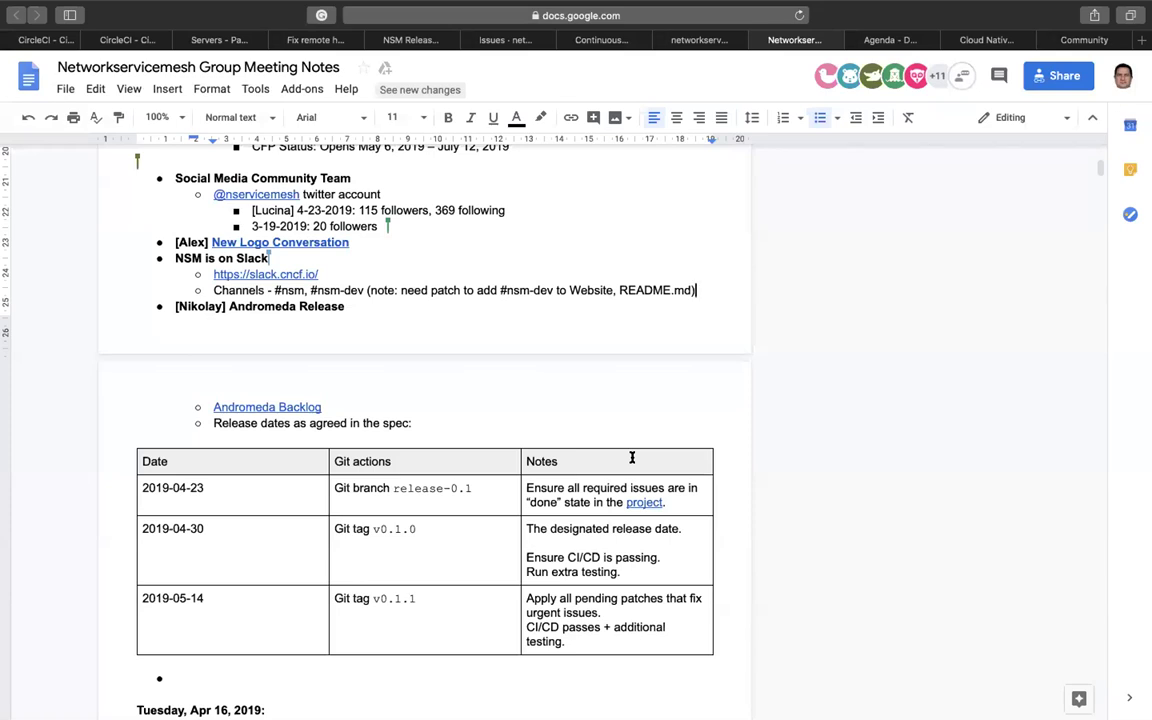
pyautogui.scroll(-1, 660, 500)
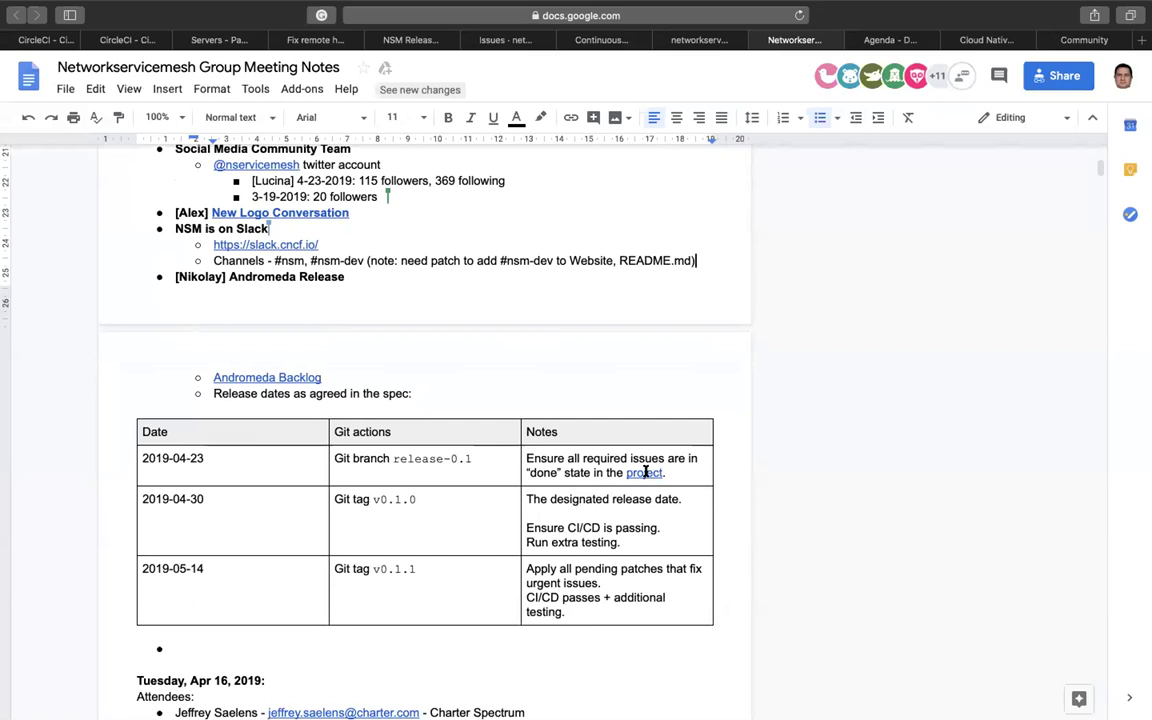
pyautogui.click(645, 472)
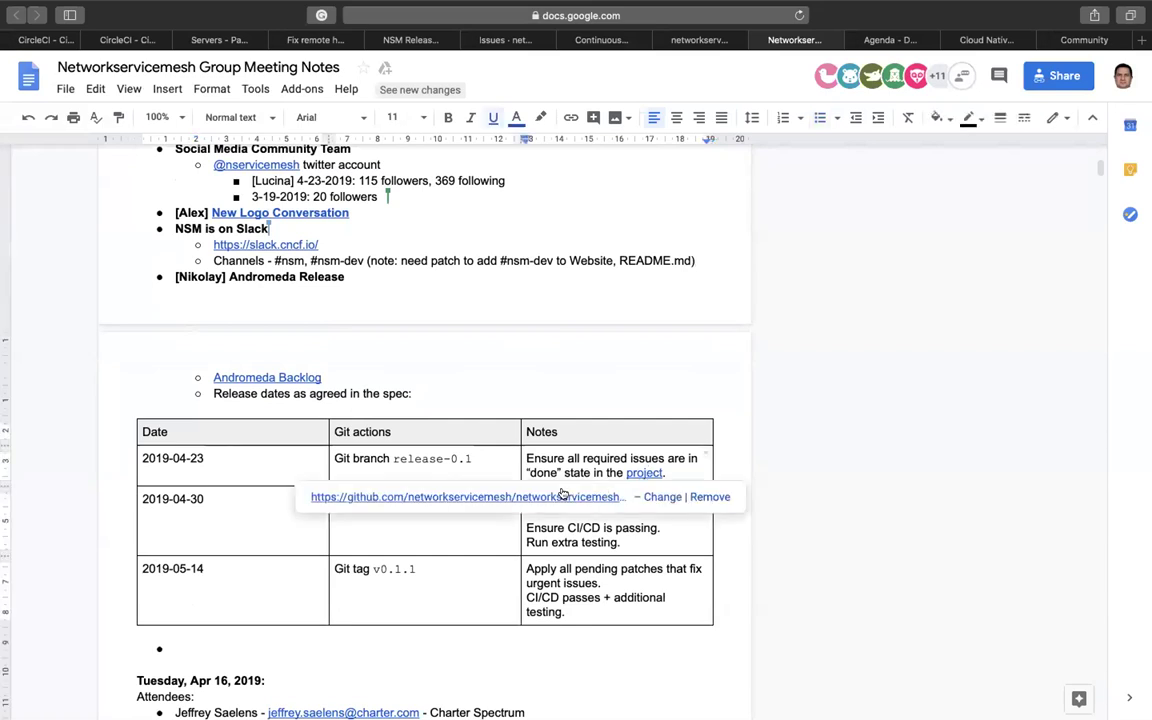
pyautogui.click(489, 496)
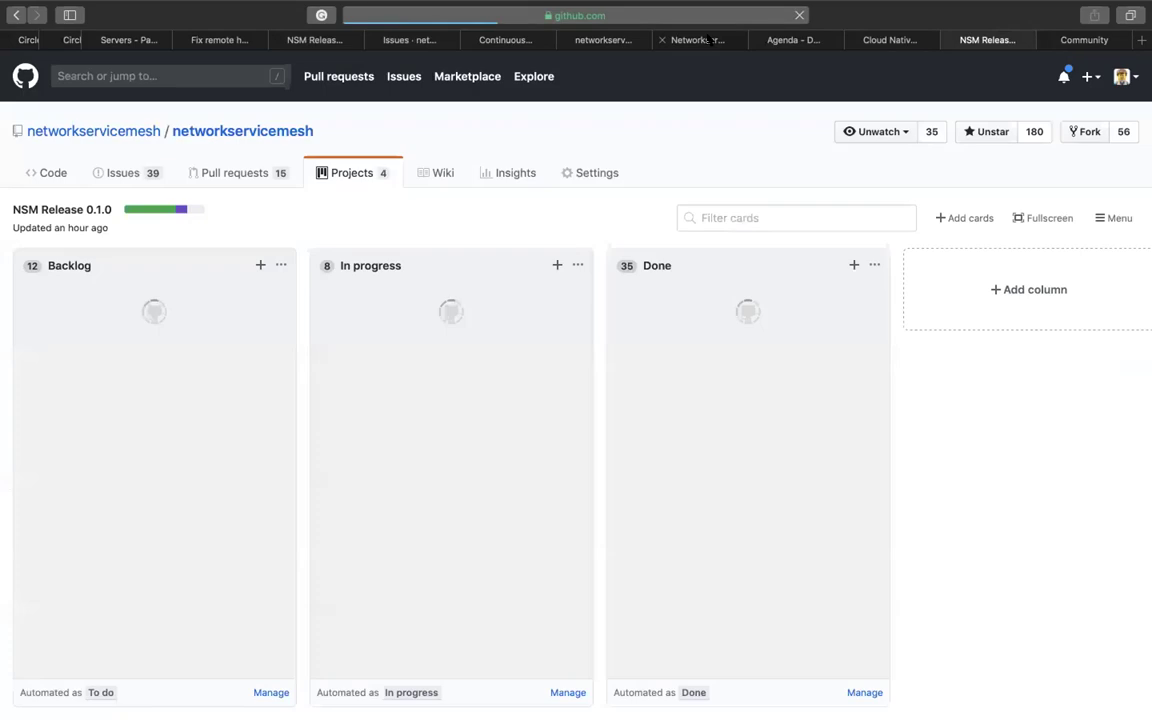
# - Back in the meeting notes, highlight the release-0.1 branch name and the v0.1.0 tag in the release dates table
pyautogui.click(699, 41)
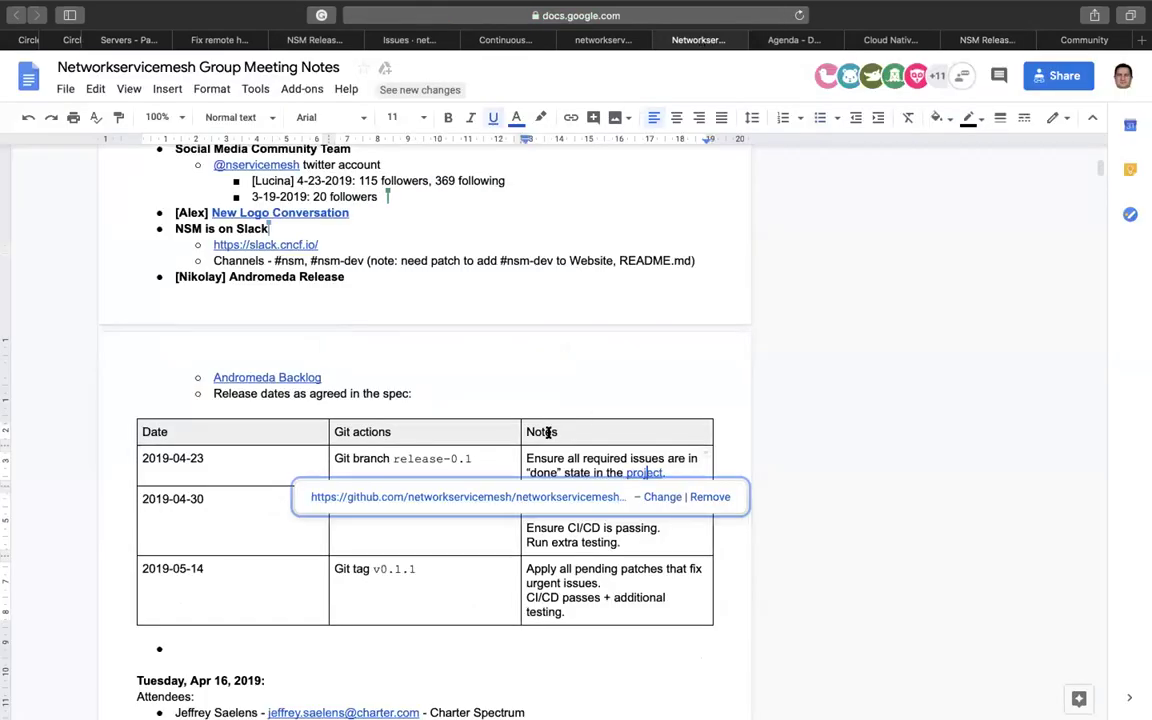
pyautogui.click(578, 381)
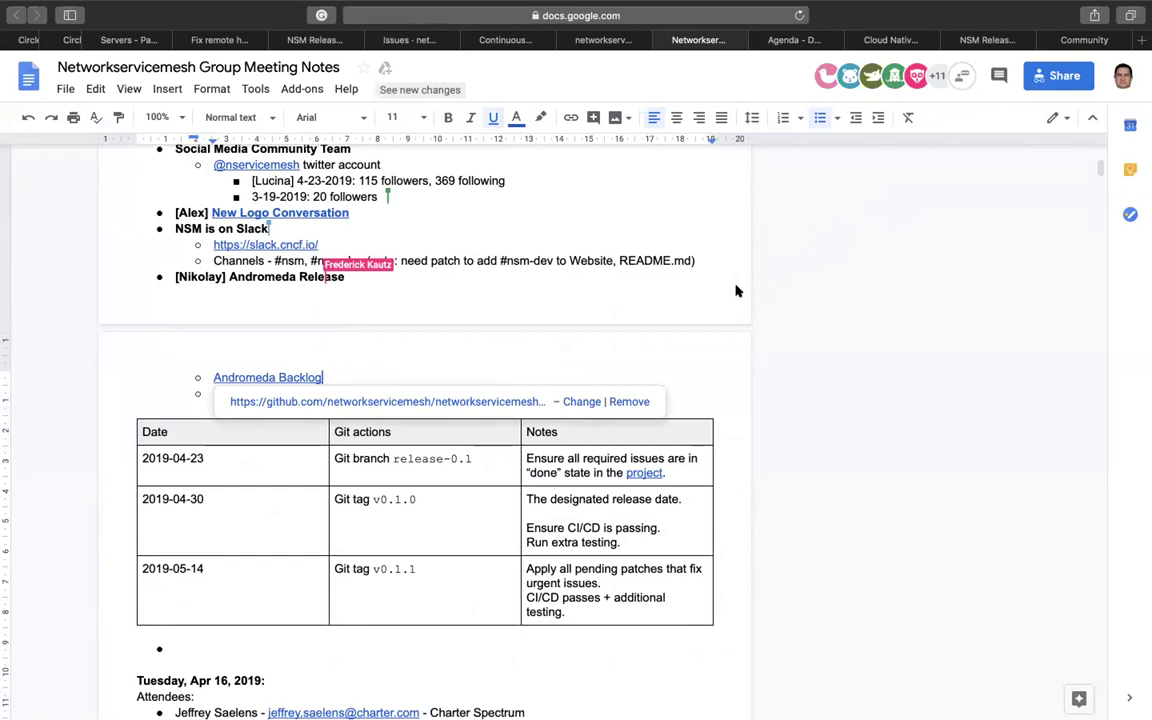
pyautogui.scroll(-2, 736, 286)
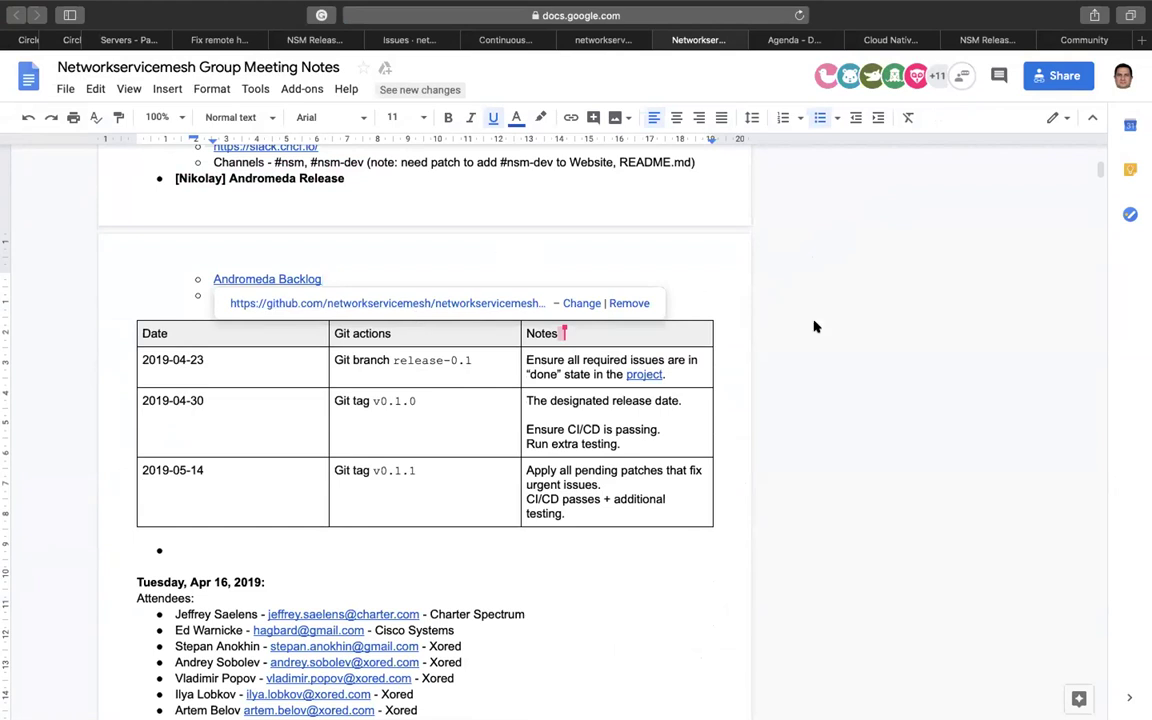
pyautogui.click(725, 325)
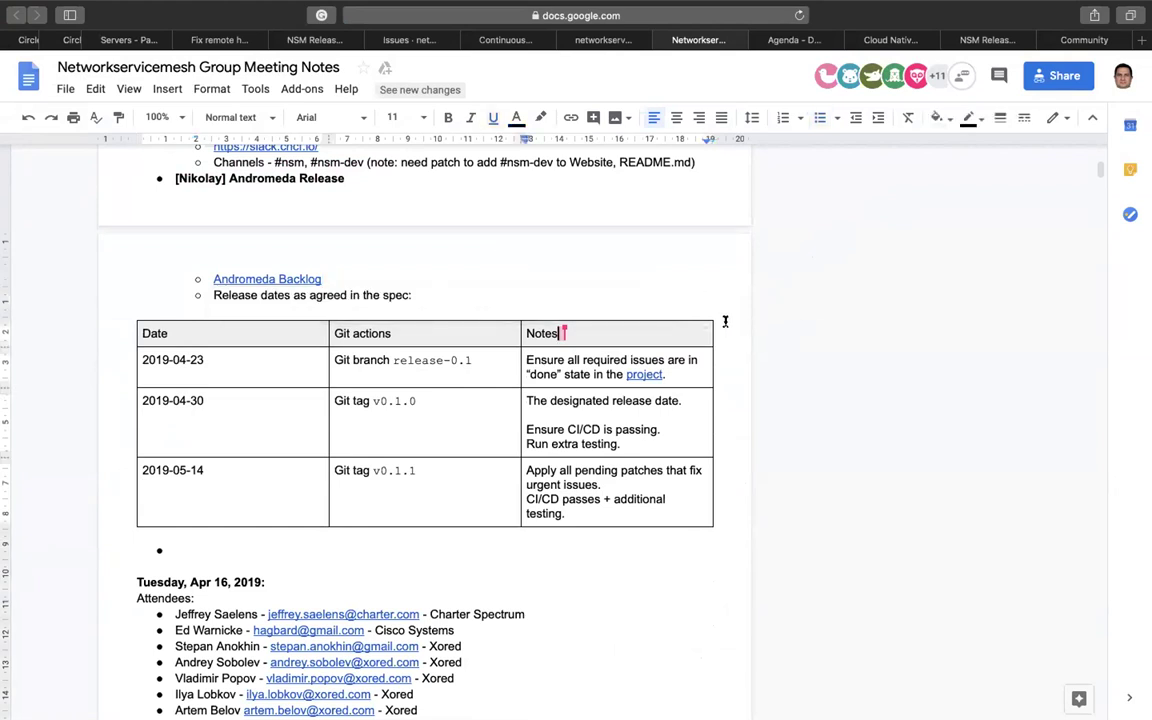
pyautogui.click(411, 360)
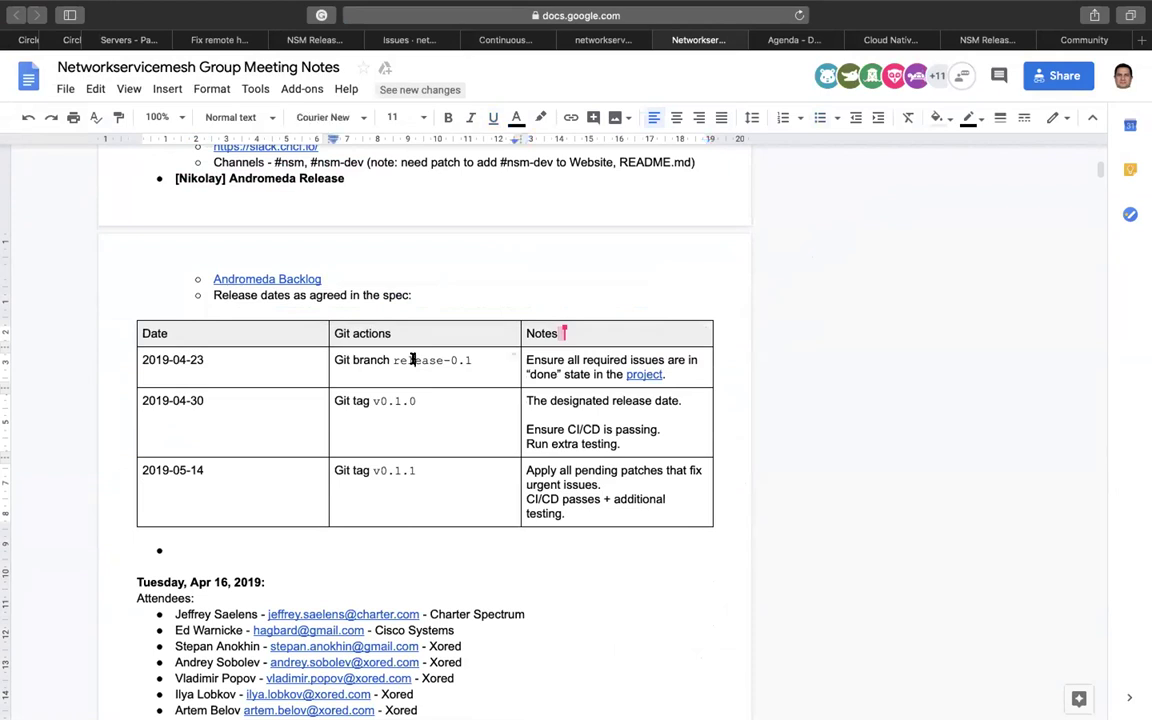
pyautogui.doubleClick(411, 360)
pyautogui.click(406, 361)
pyautogui.doubleClick(410, 360)
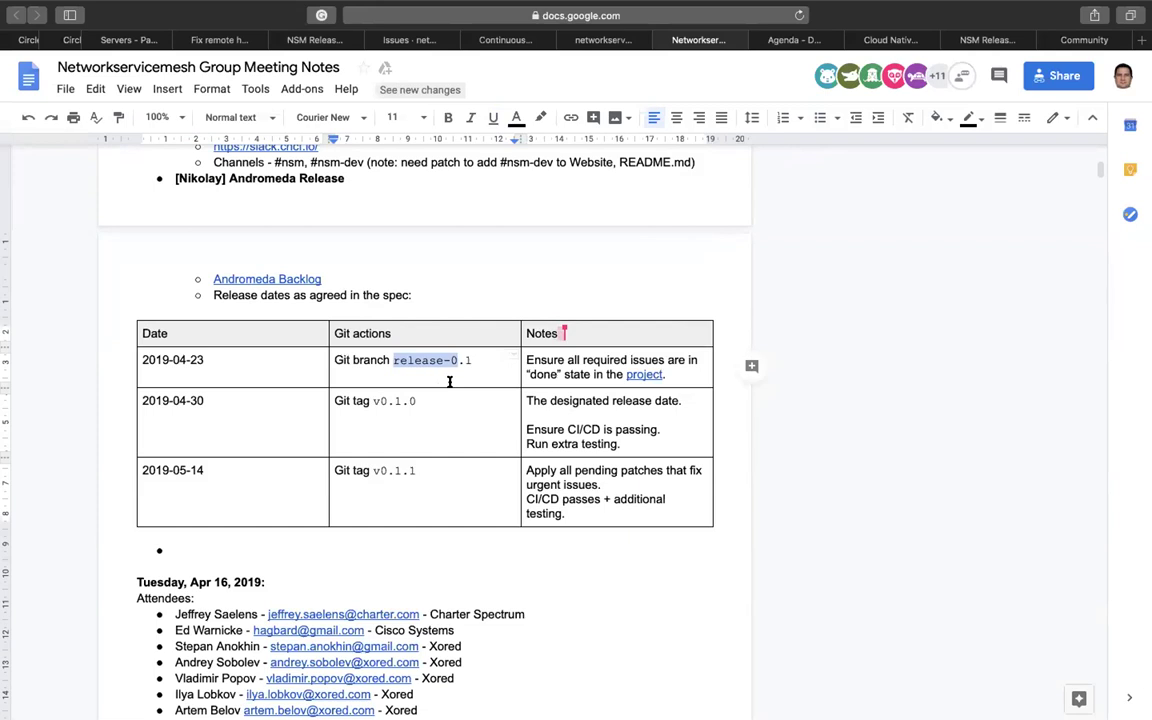
pyautogui.moveTo(373, 401); pyautogui.dragTo(425, 399)
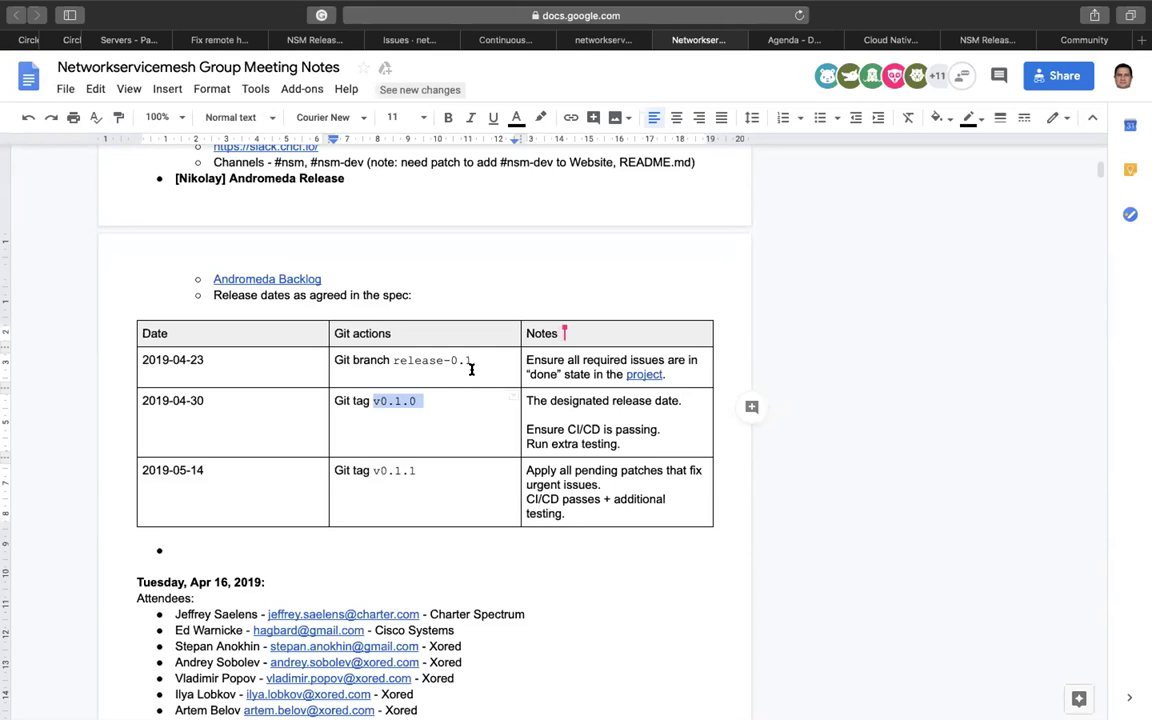
# - Switch to the NSM Release 0.1.0 project board on GitHub and review the cards in the In progress column
pyautogui.moveTo(1078, 5)
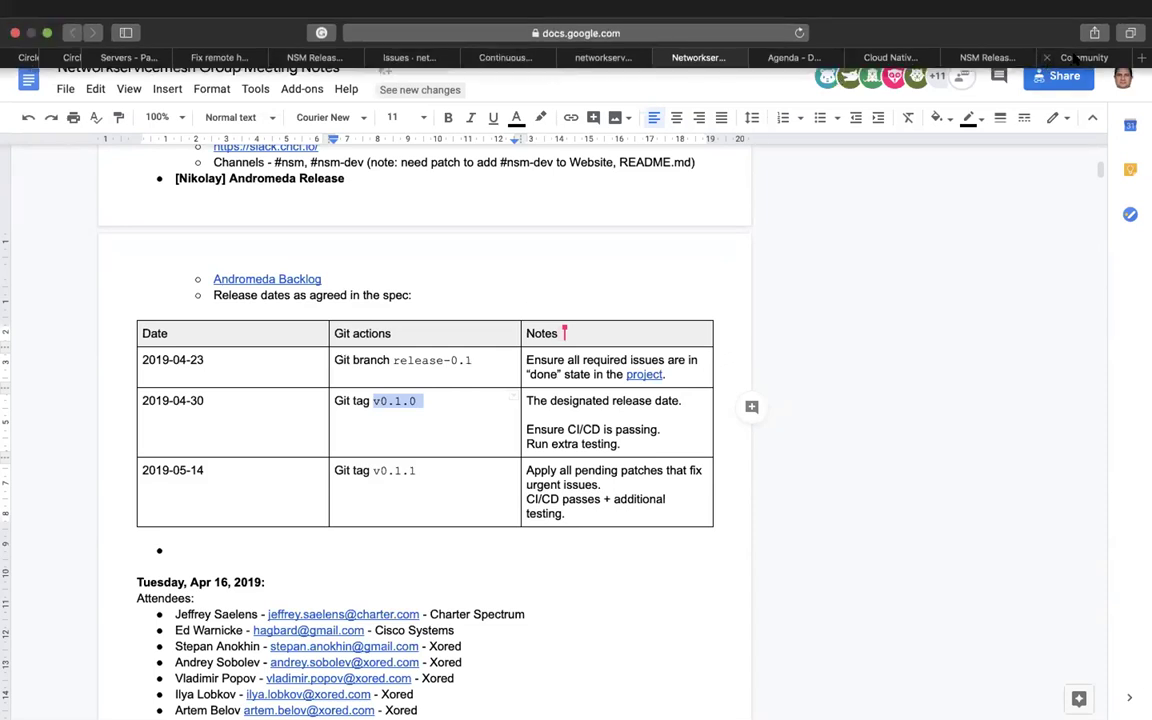
pyautogui.click(1080, 57)
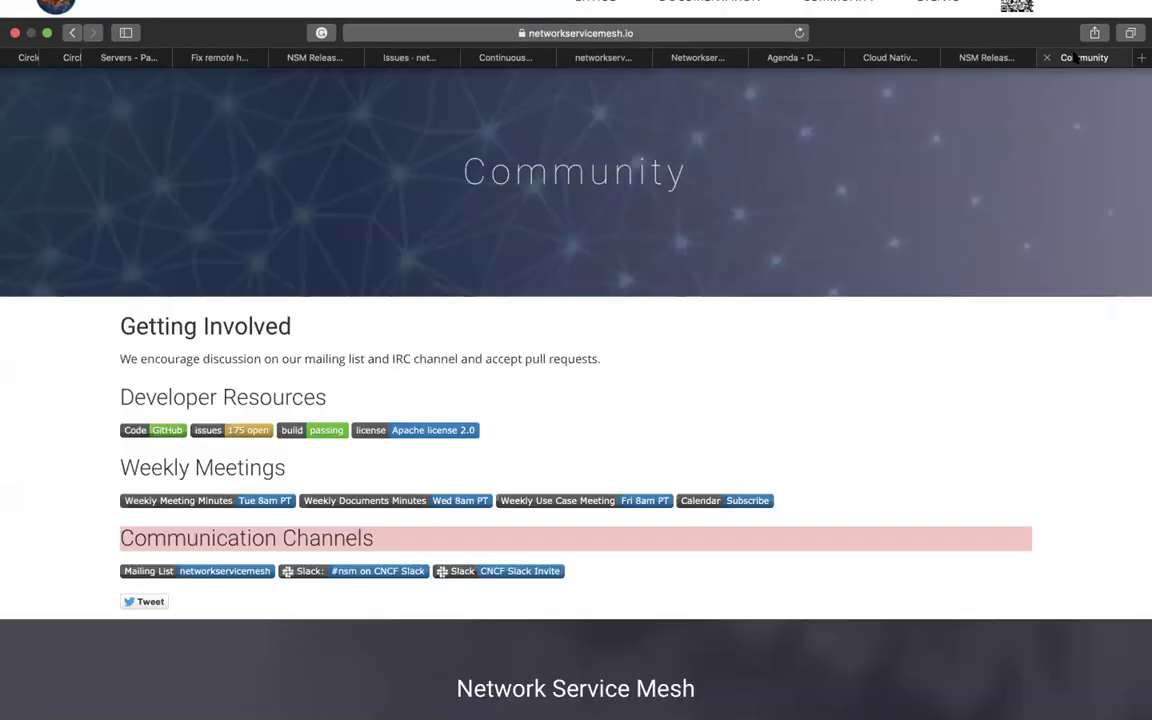
pyautogui.click(985, 58)
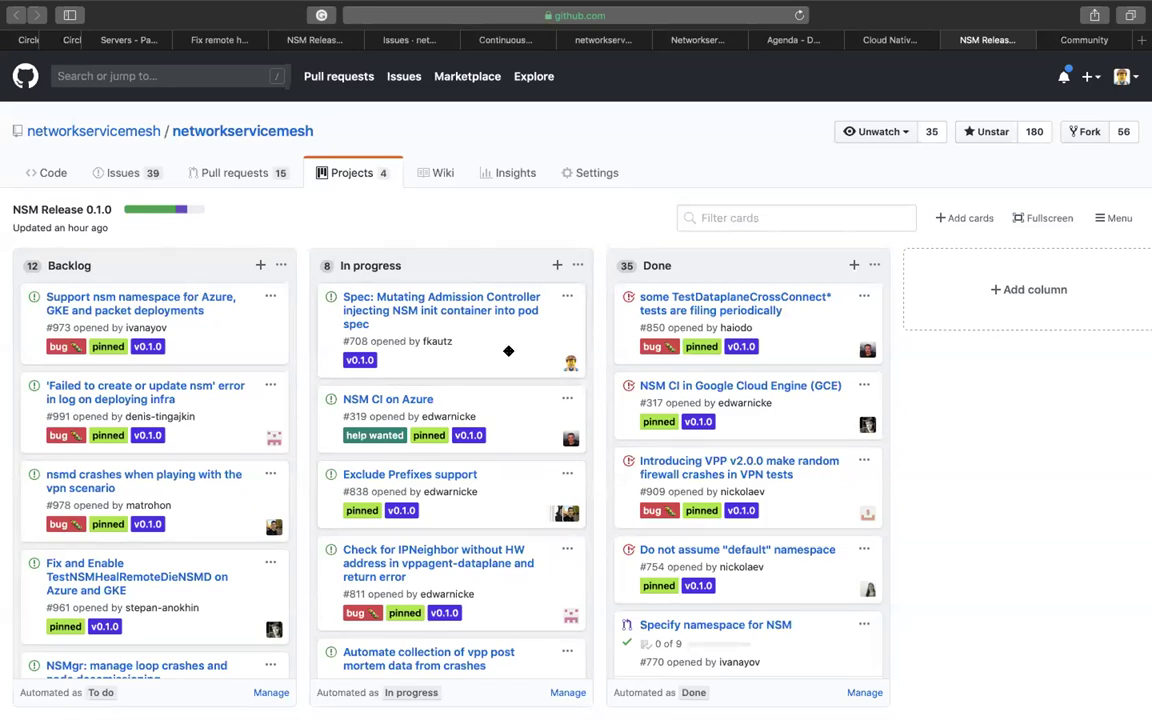
pyautogui.scroll(-5, 508, 351)
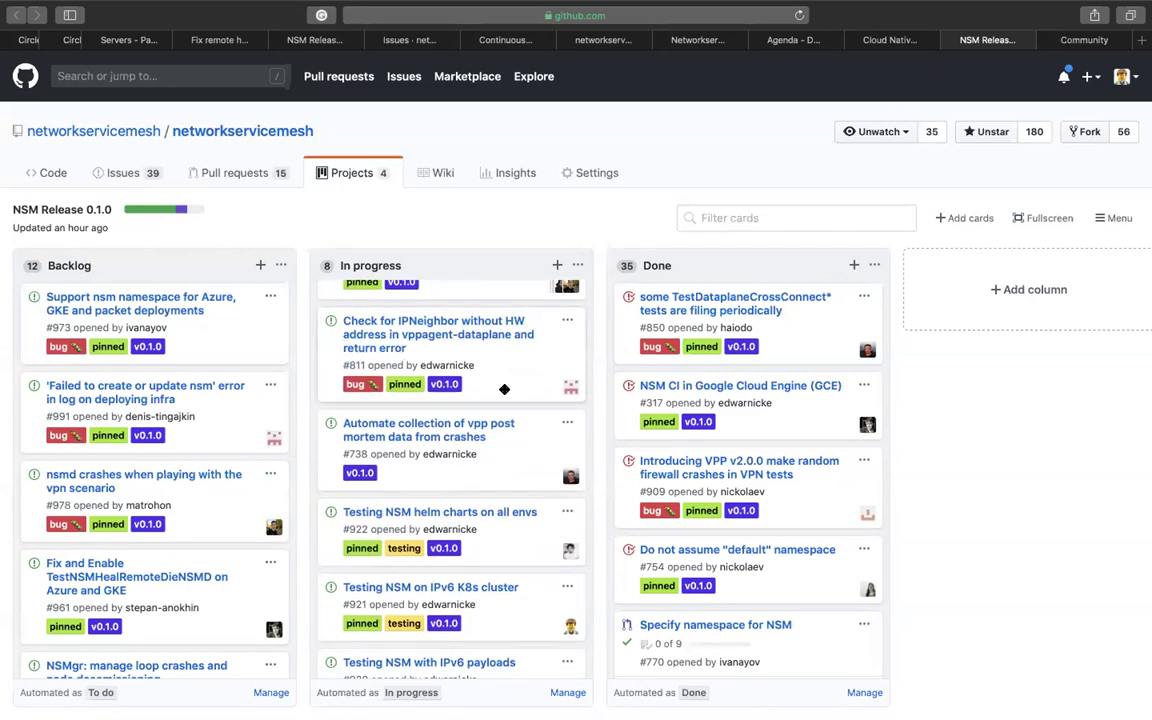
pyautogui.scroll(-1, 504, 389)
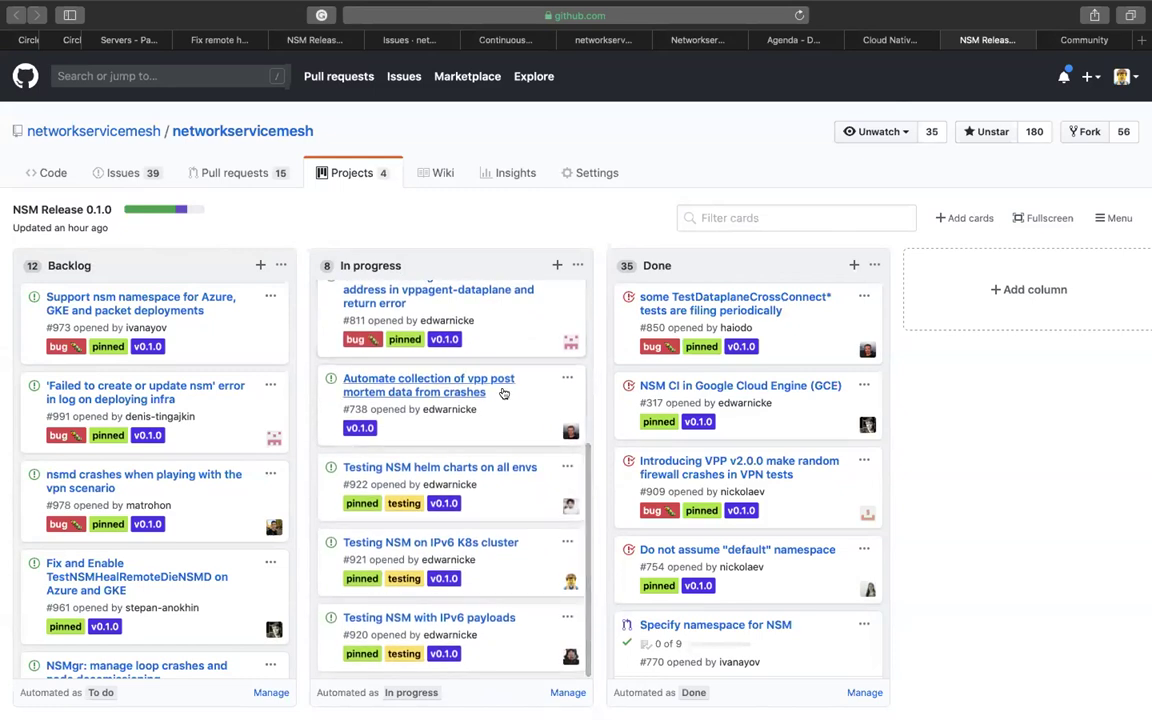
pyautogui.scroll(3, 504, 391)
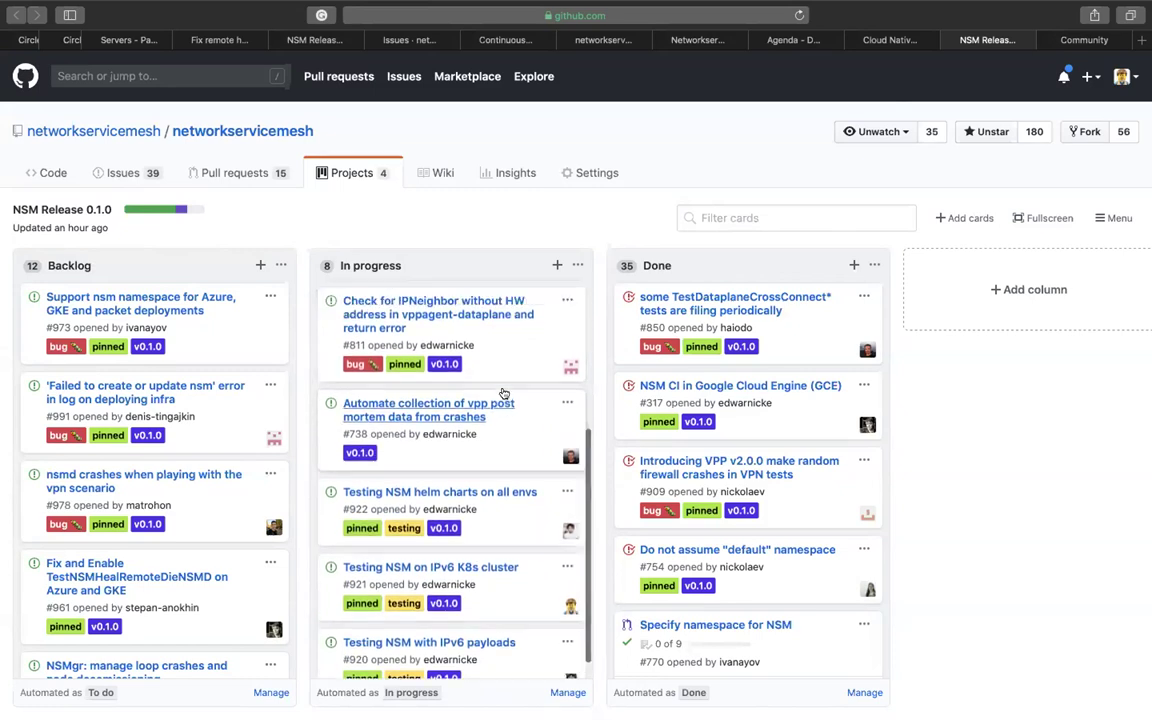
pyautogui.scroll(3, 504, 389)
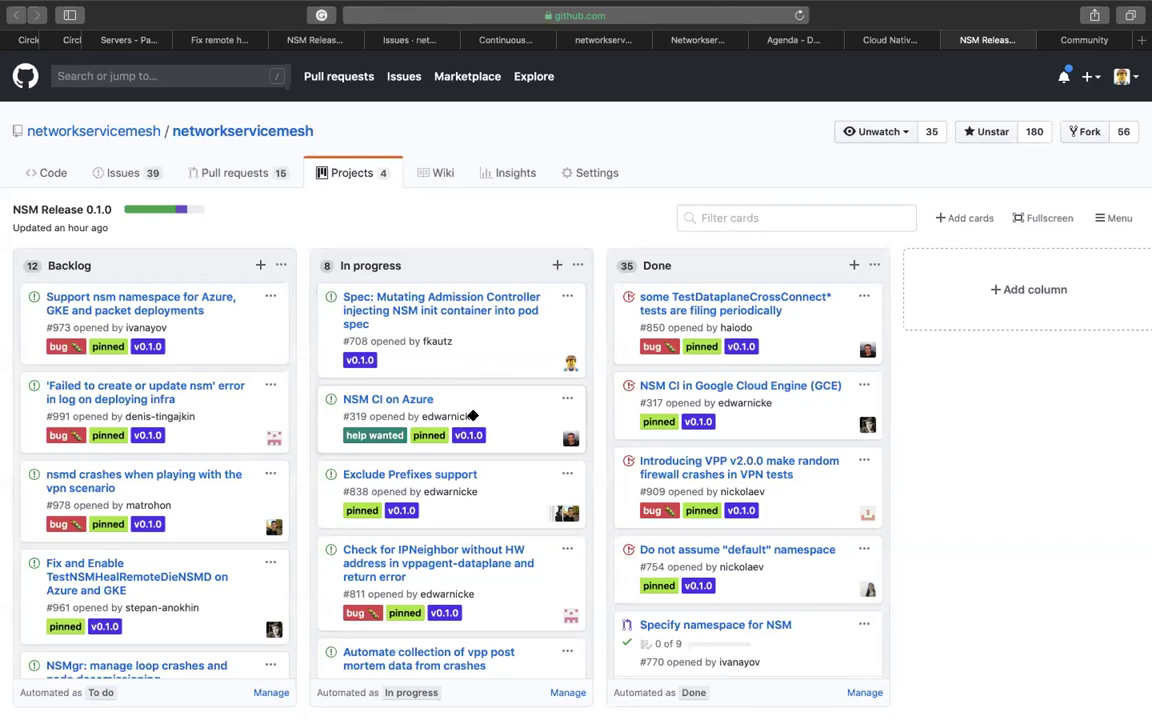
pyautogui.scroll(-5, 497, 374)
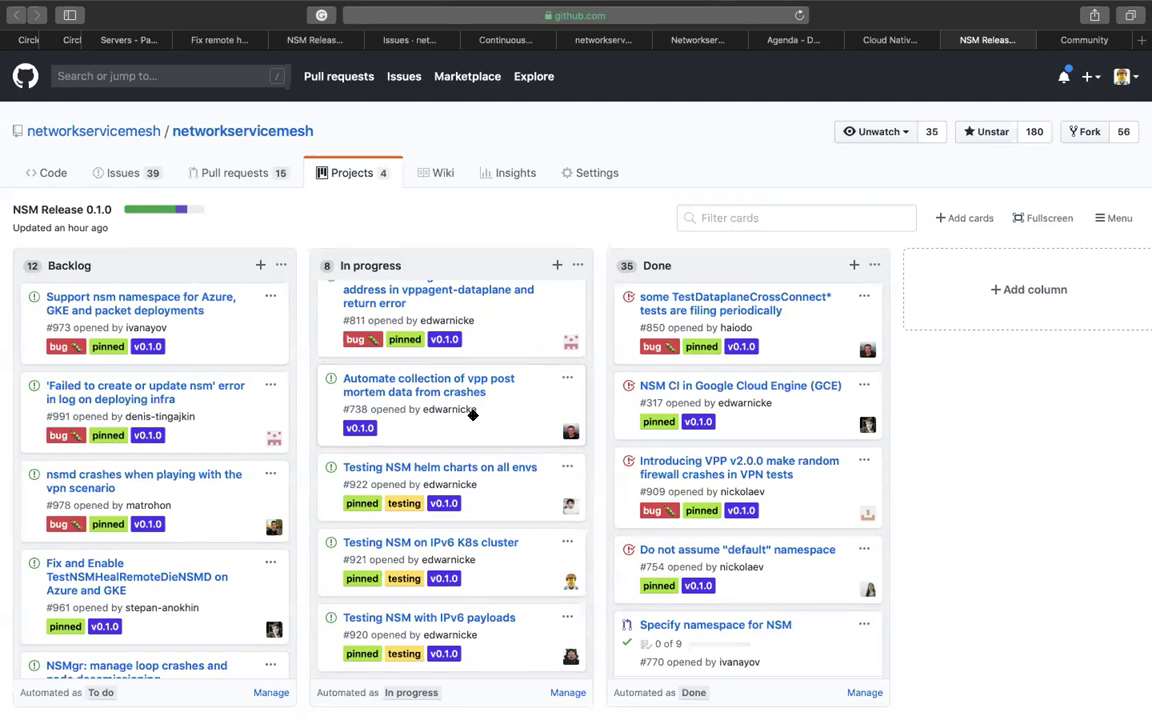
pyautogui.scroll(5, 430, 416)
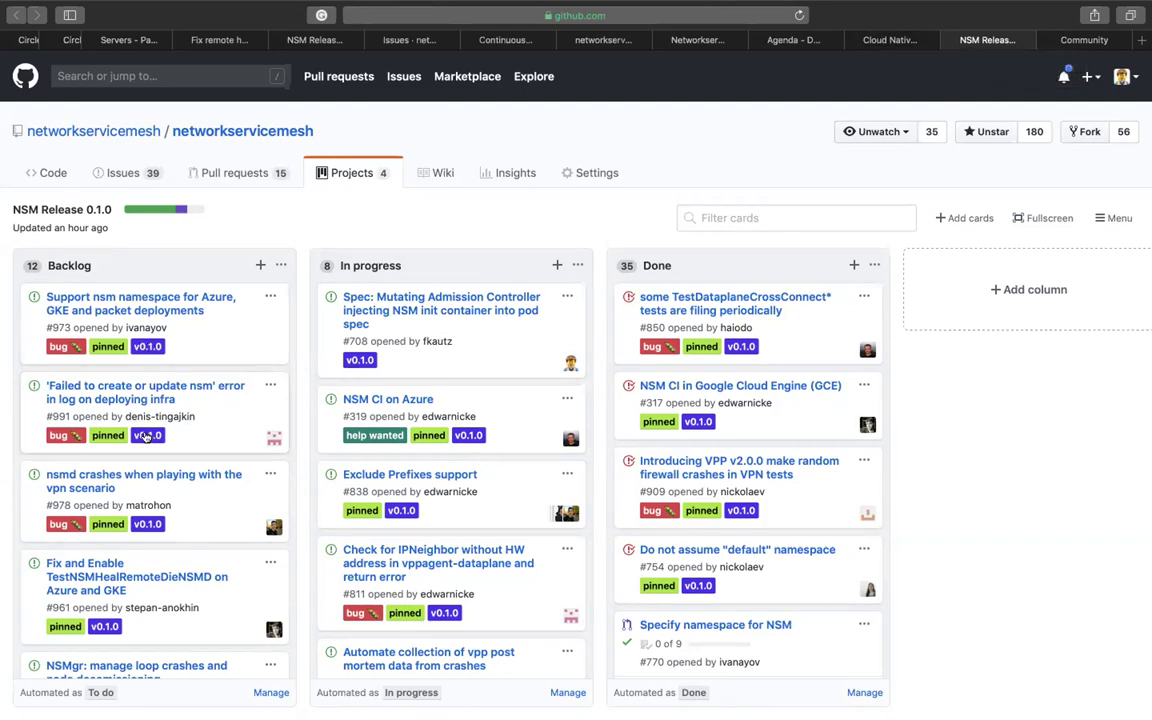
# - Review the Backlog column's cards down to the last one and return to its start
pyautogui.scroll(-3, 143, 432)
pyautogui.scroll(-5, 145, 437)
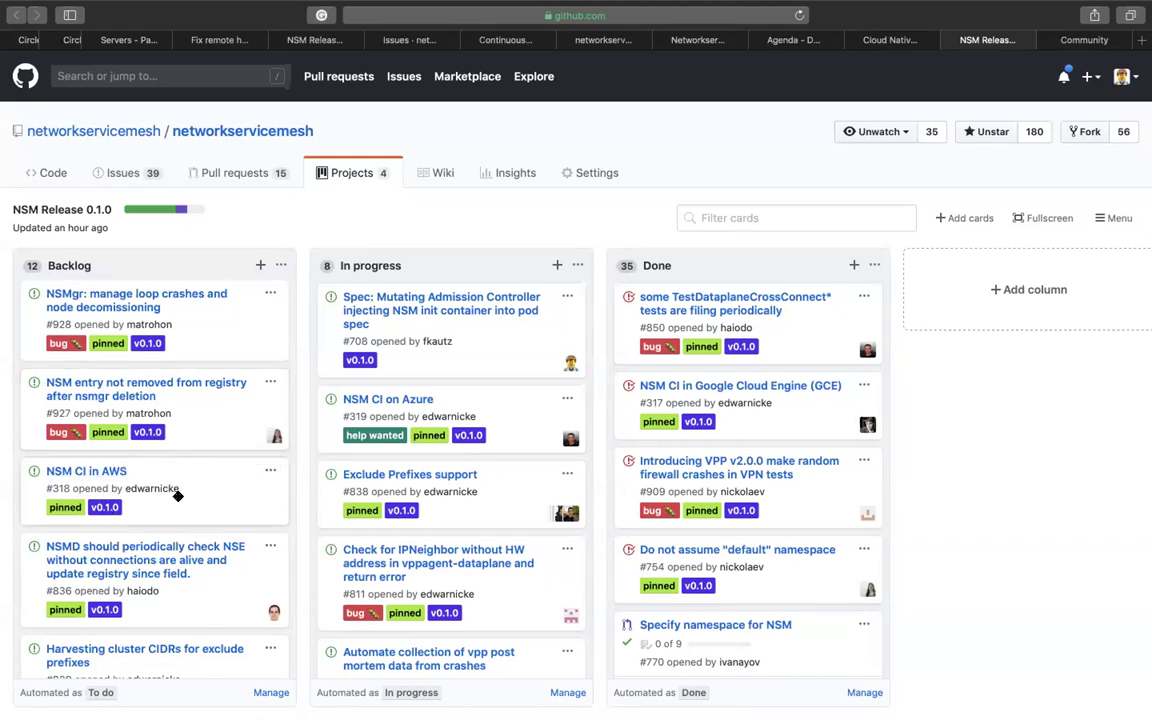
pyautogui.scroll(-1, 176, 494)
pyautogui.scroll(-5, 178, 496)
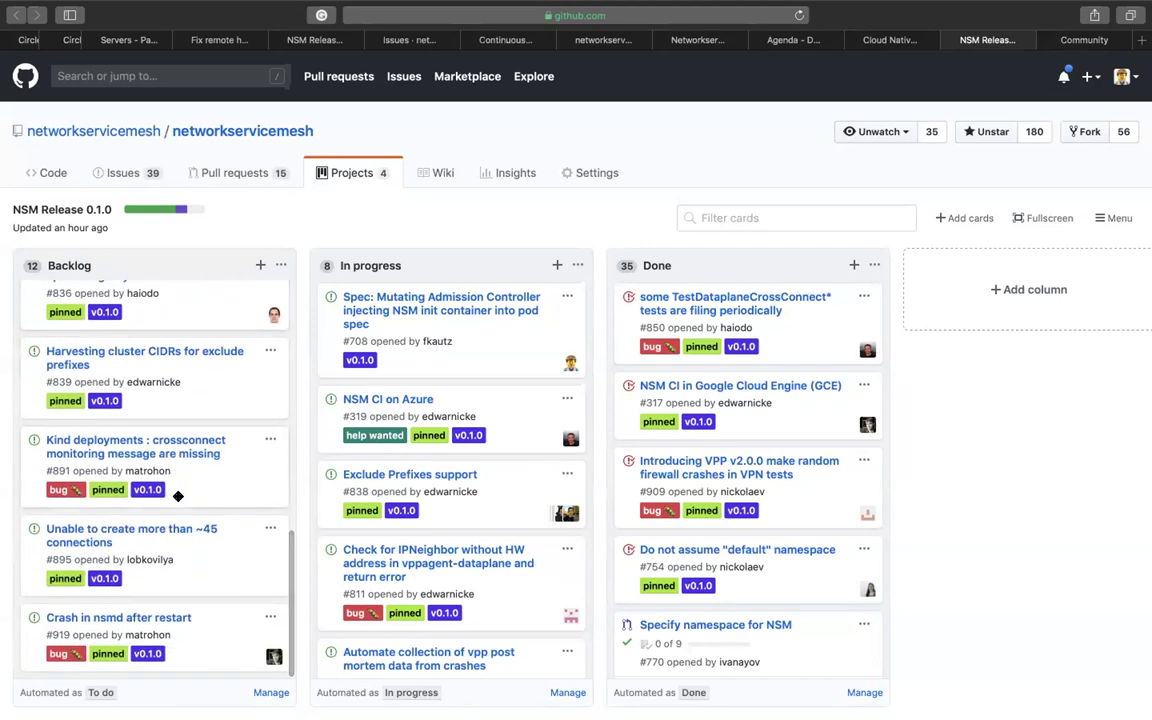
pyautogui.scroll(6, 178, 496)
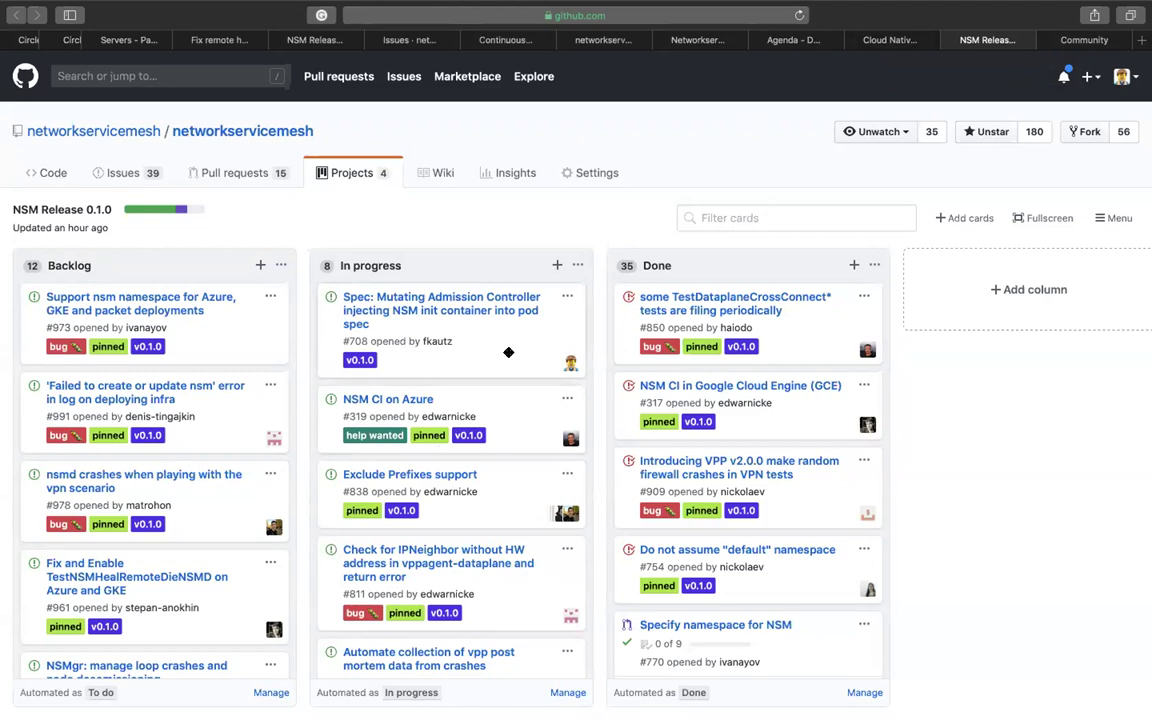
# - Go over the In progress cards again, from the IPv6 testing issues back to Exclude Prefixes support and the IPNeighbor check
pyautogui.scroll(-5, 508, 352)
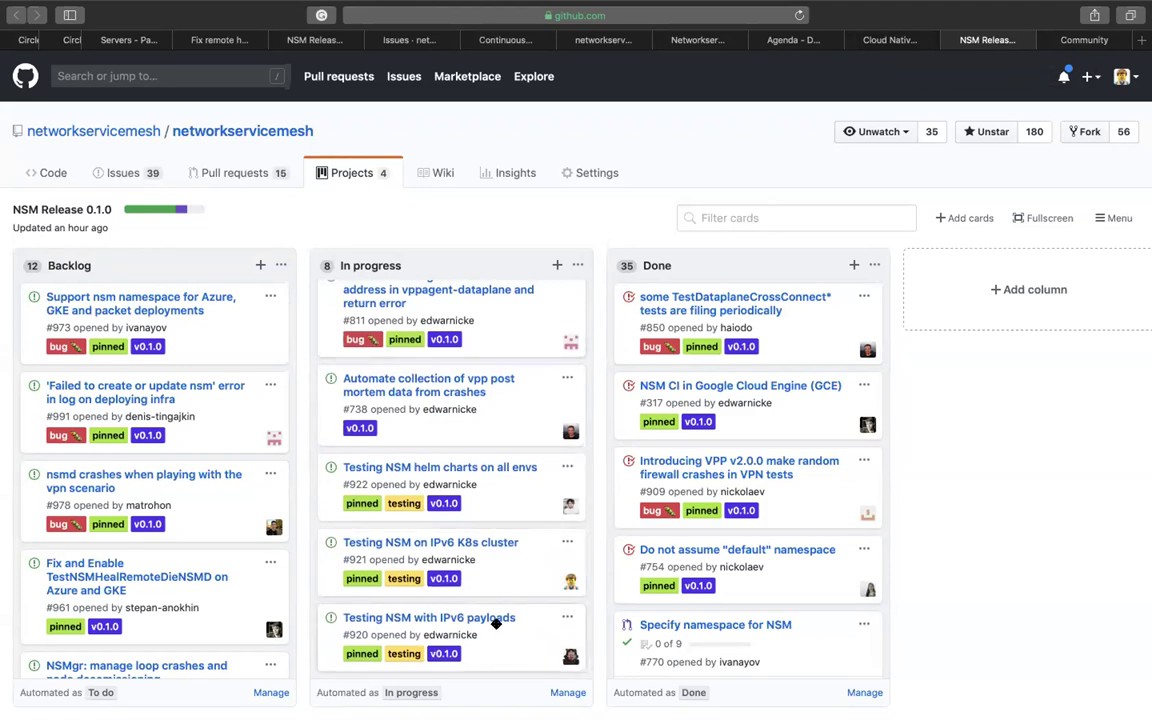
pyautogui.scroll(1, 496, 620)
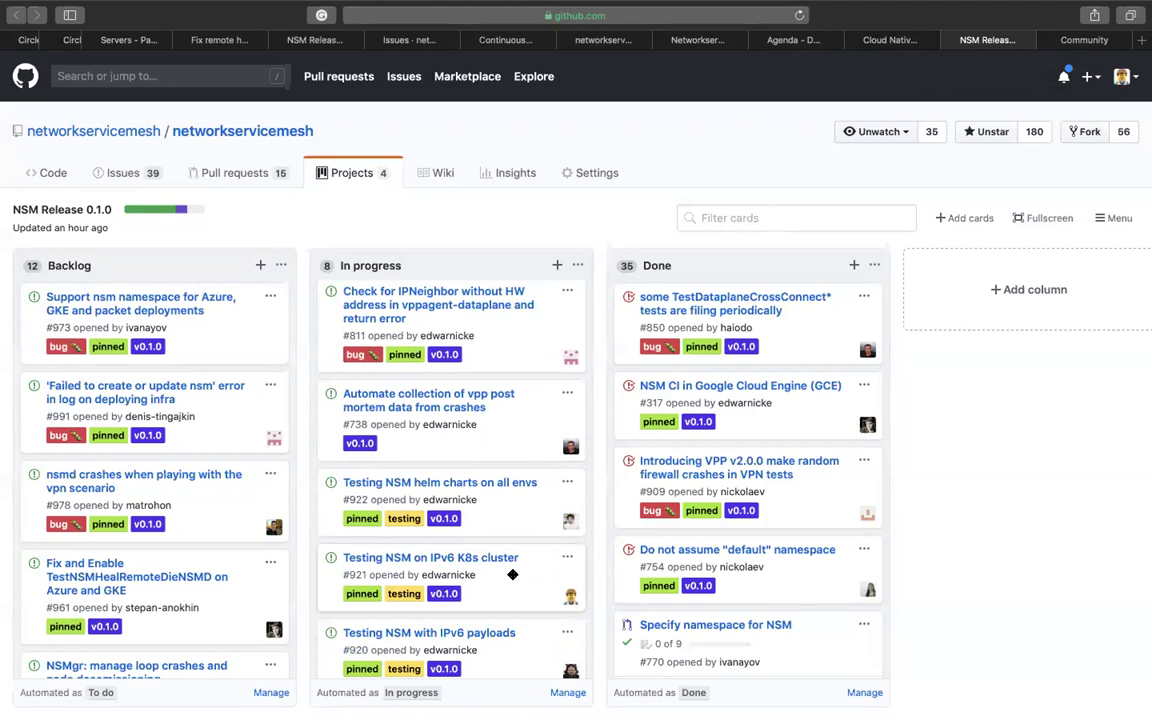
pyautogui.scroll(-1, 512, 575)
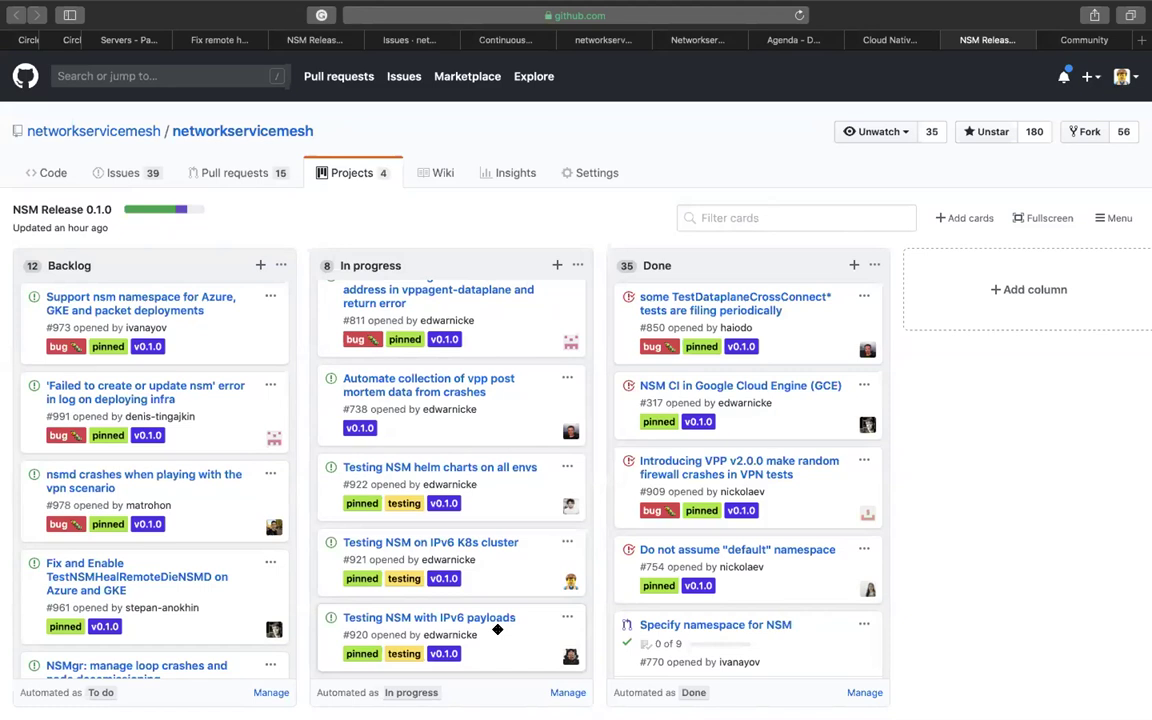
pyautogui.scroll(5, 497, 629)
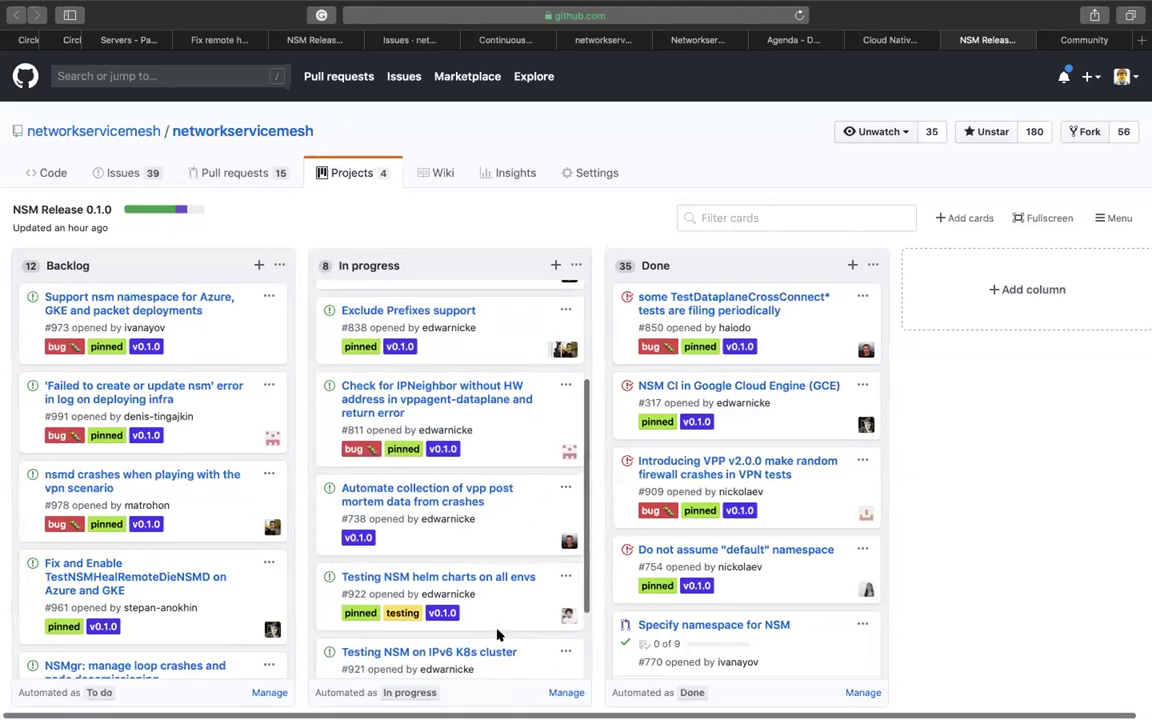
pyautogui.scroll(3, 497, 629)
pyautogui.hscroll(1, 497, 629)
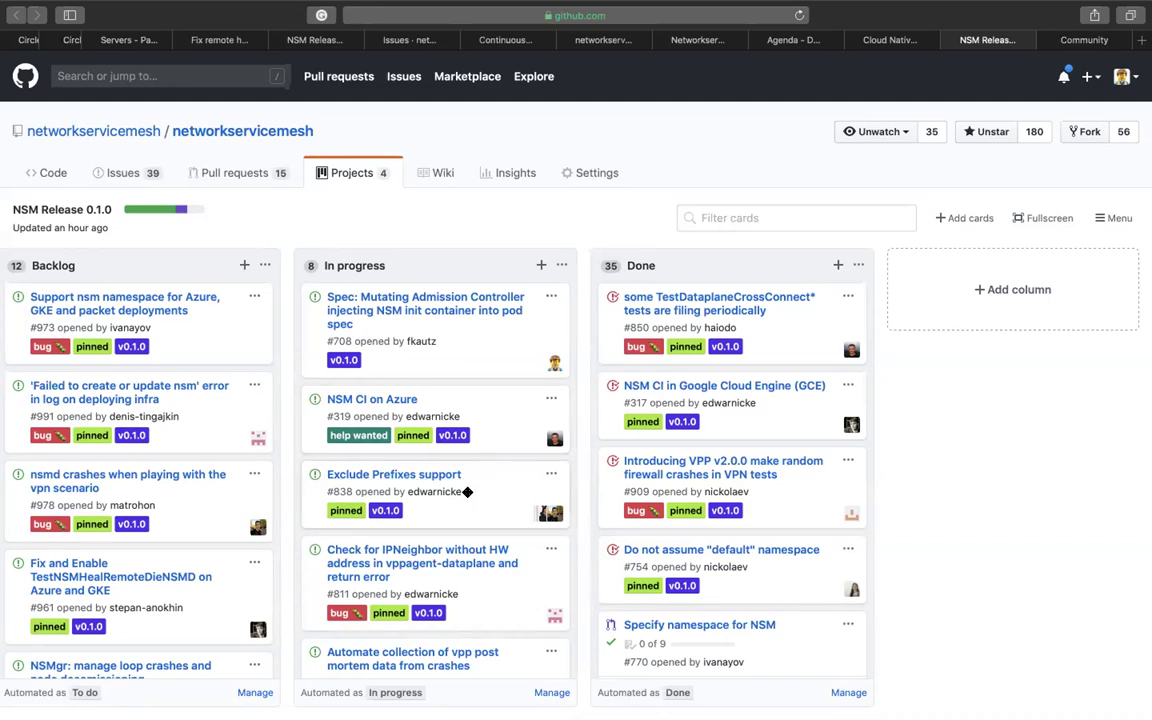
pyautogui.scroll(-2, 467, 492)
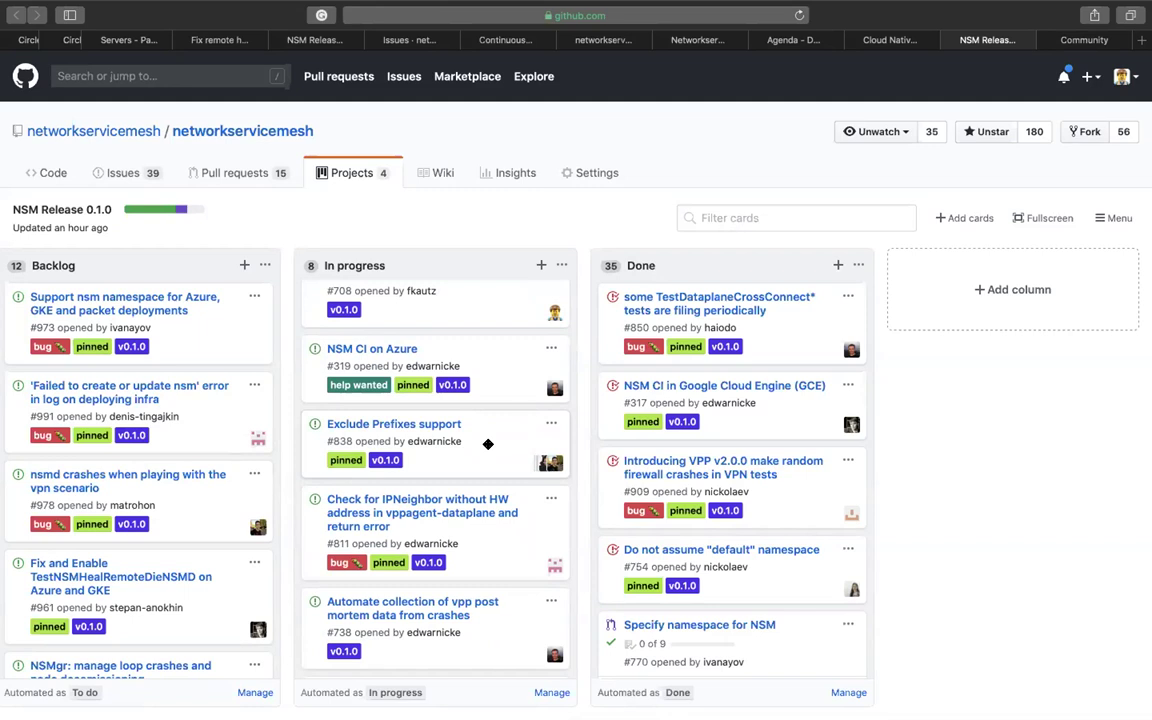
pyautogui.scroll(-5, 488, 444)
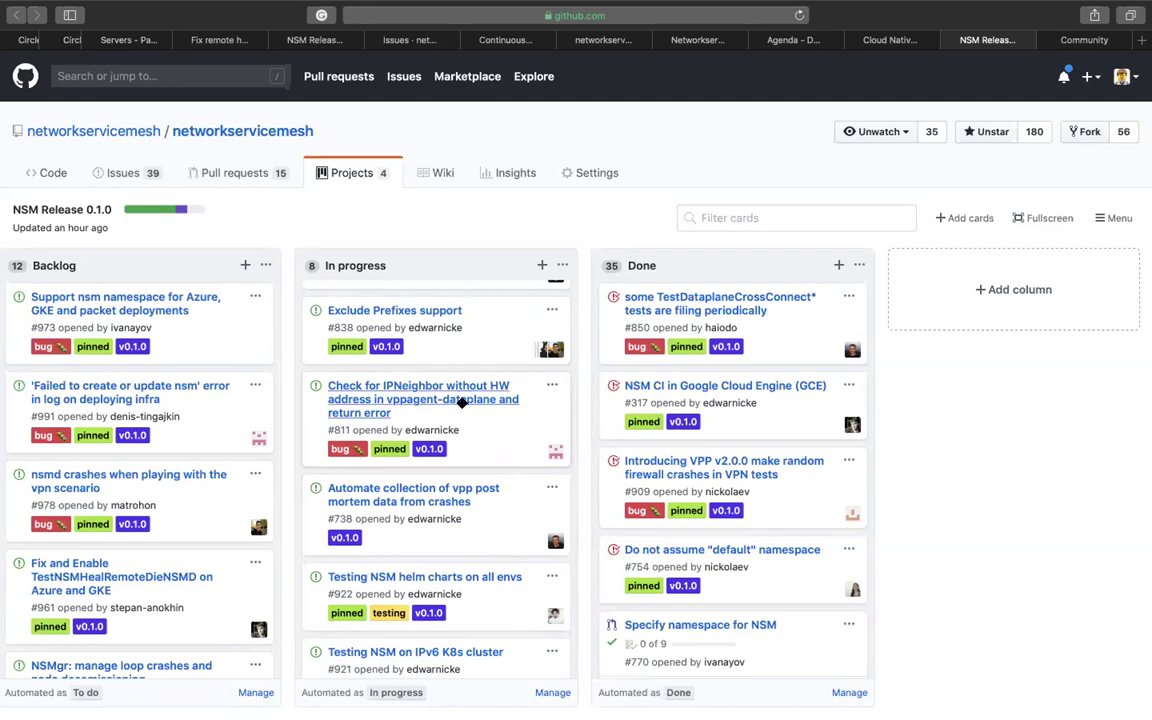
# - Return to the first In progress card, then review the Backlog down to its last card and back to NSM CI in AWS
pyautogui.scroll(7, 482, 473)
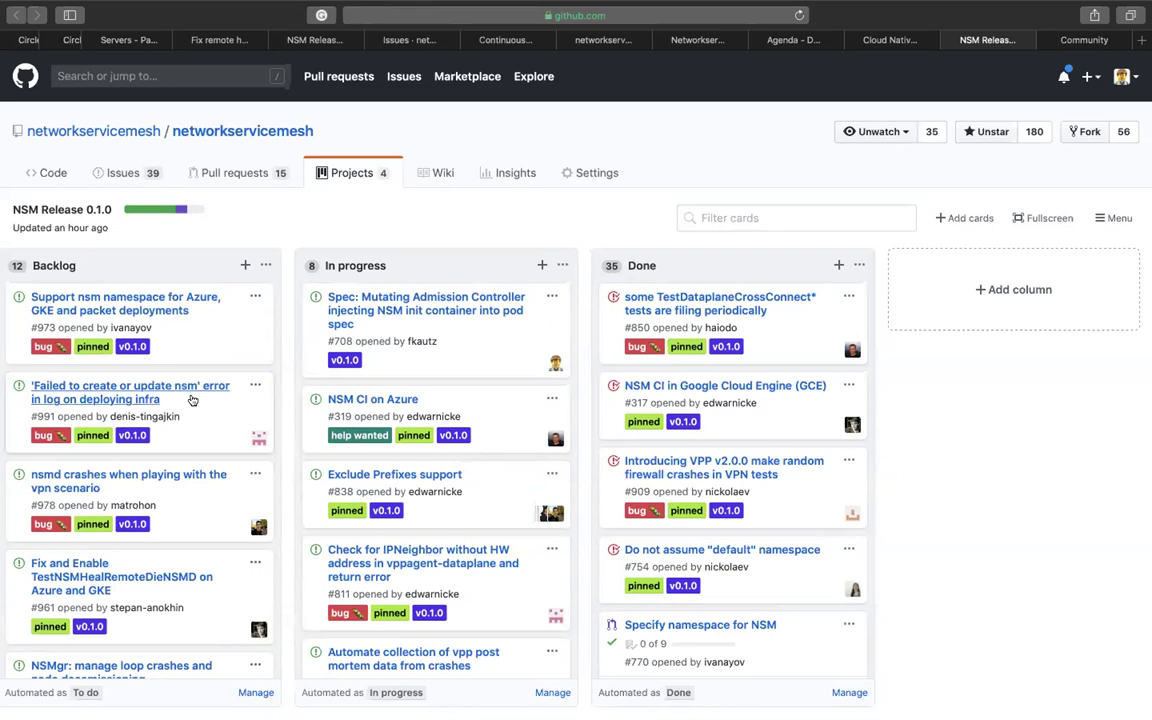
pyautogui.scroll(-5, 192, 400)
pyautogui.scroll(-5, 192, 400)
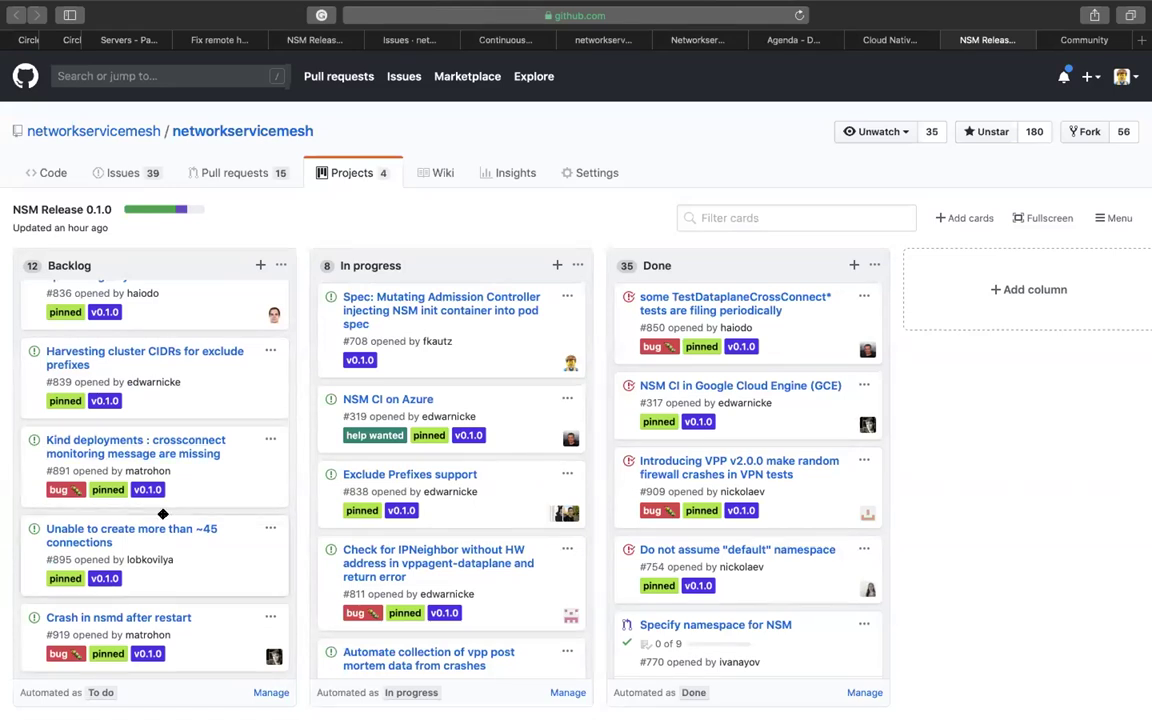
pyautogui.scroll(5, 163, 514)
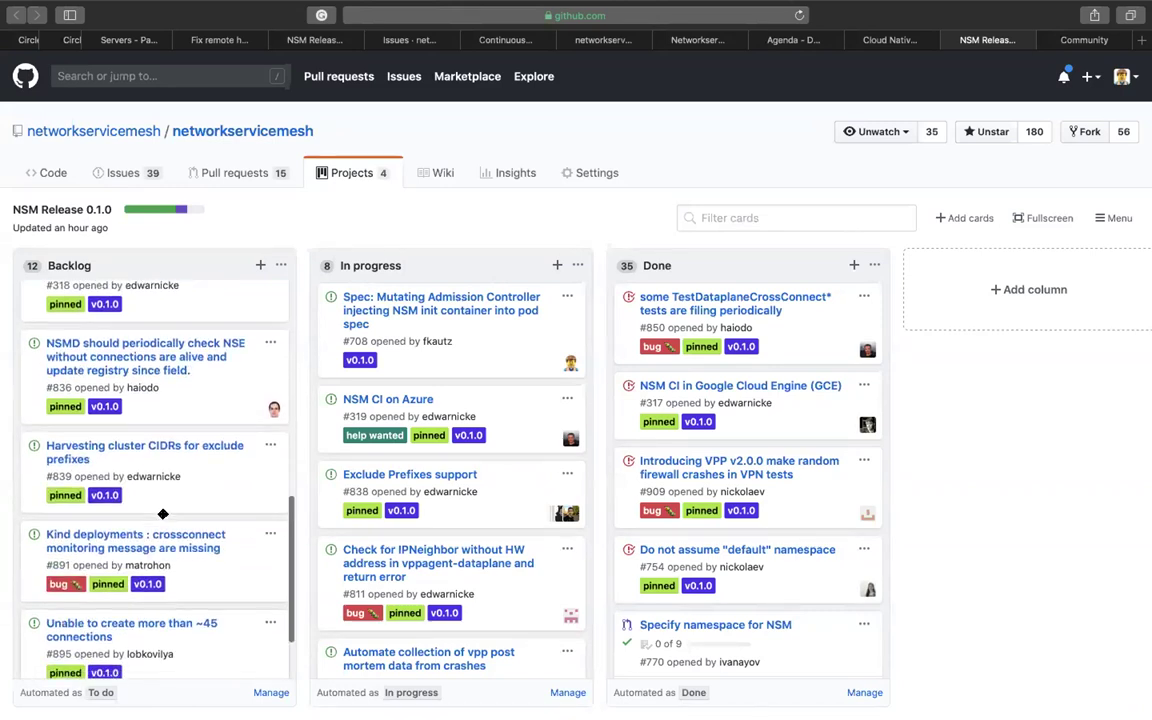
pyautogui.scroll(2, 163, 514)
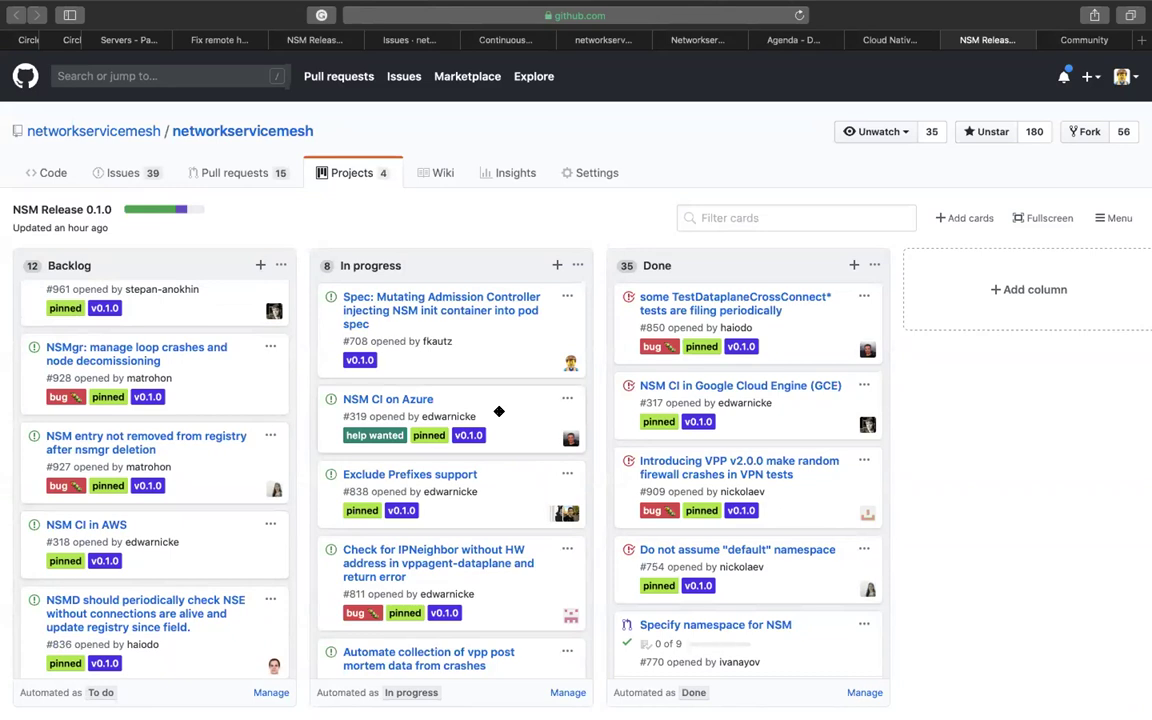
# - Switch to the meeting notes and highlight the 2019-05-14 date in the release dates table
pyautogui.click(798, 40)
pyautogui.click(698, 40)
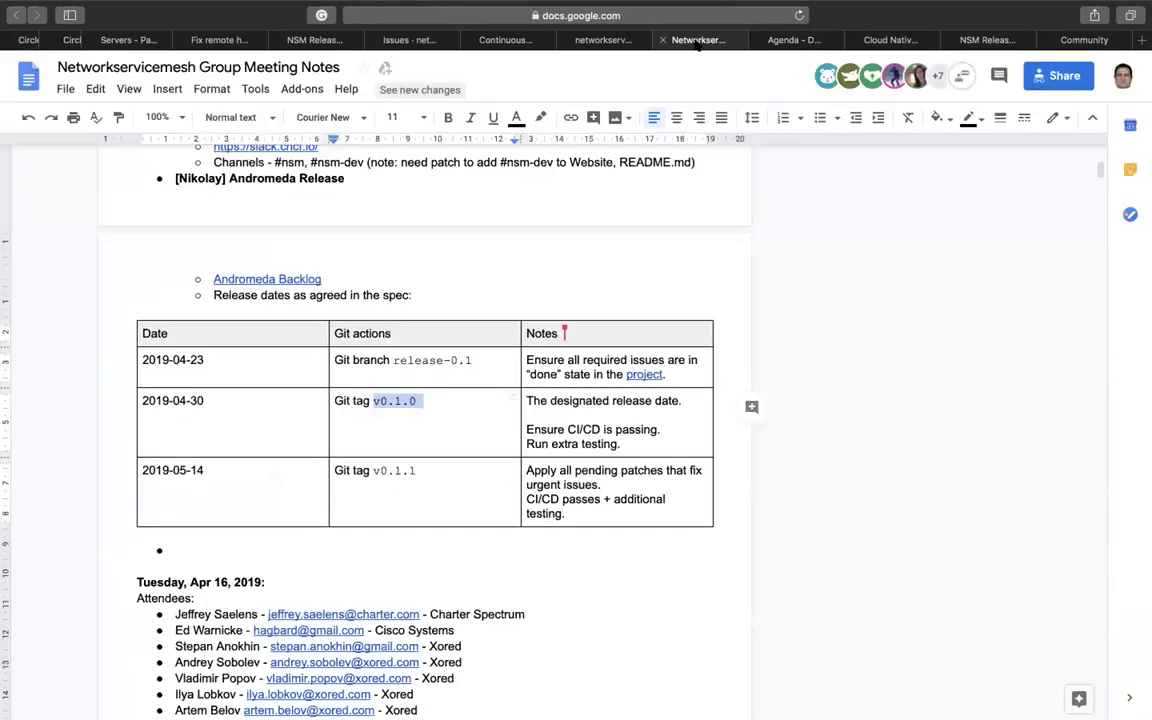
pyautogui.tripleClick(195, 470)
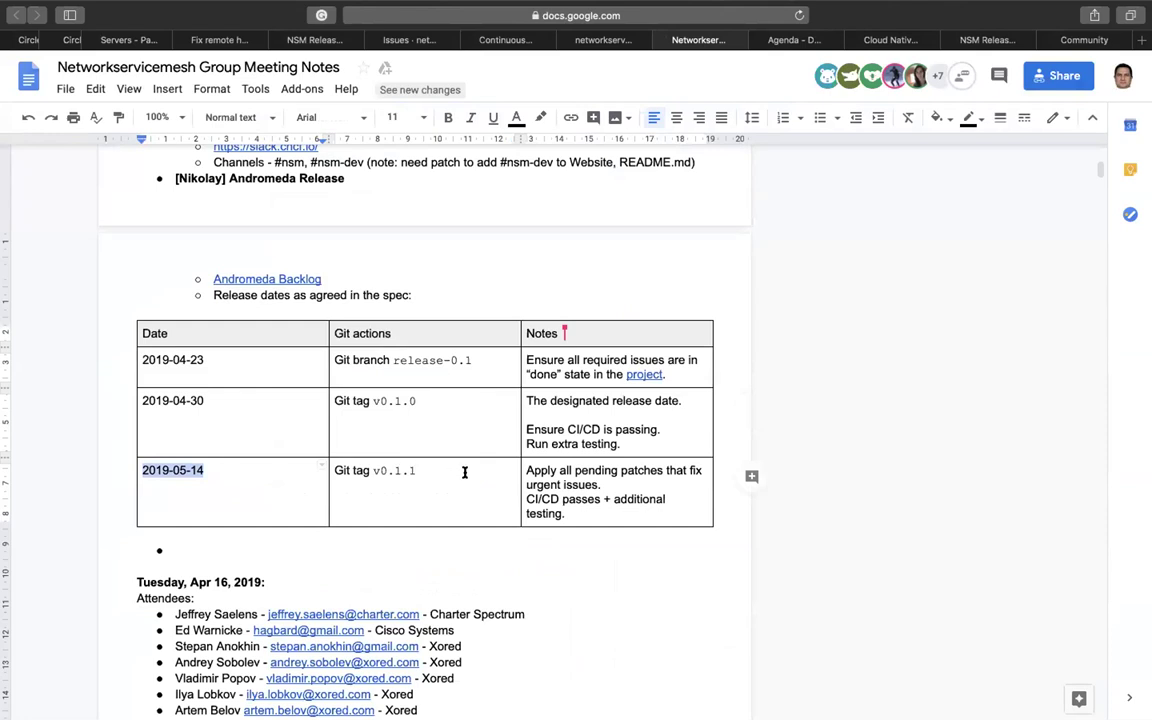
# - On the NSM Release 0.1.0 board, move the NSM CI in AWS card from Backlog to In progress, directly below Exclude Prefixes support
pyautogui.moveTo(518, 7)
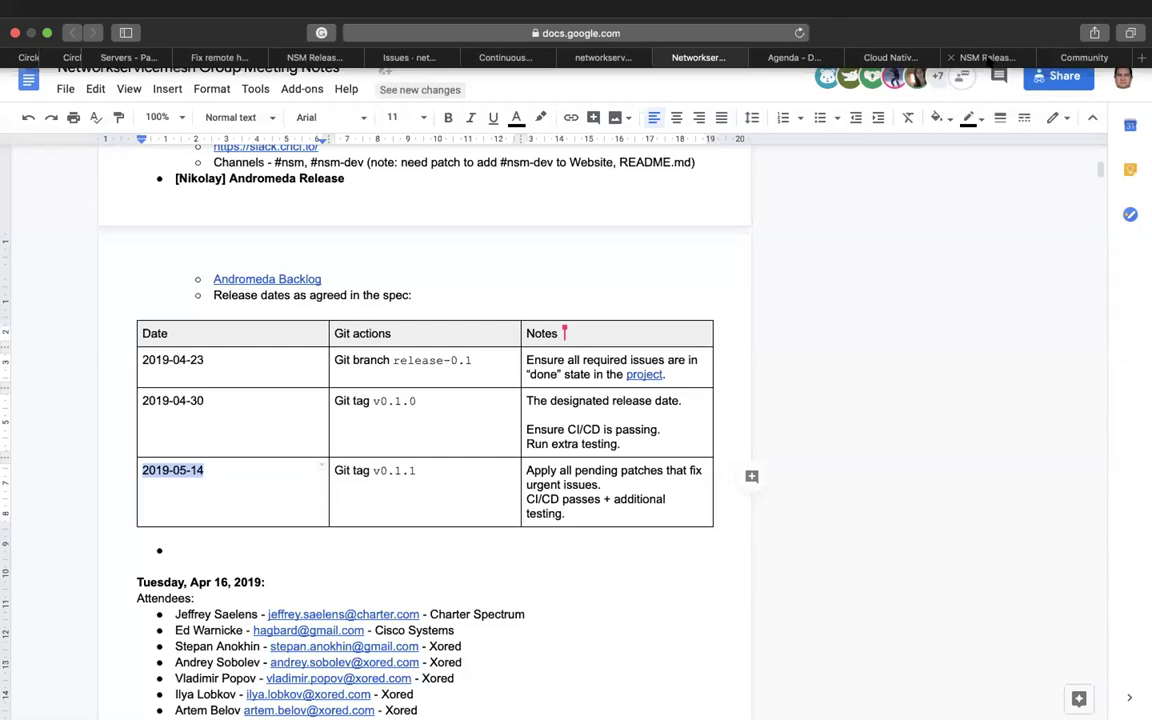
pyautogui.click(988, 58)
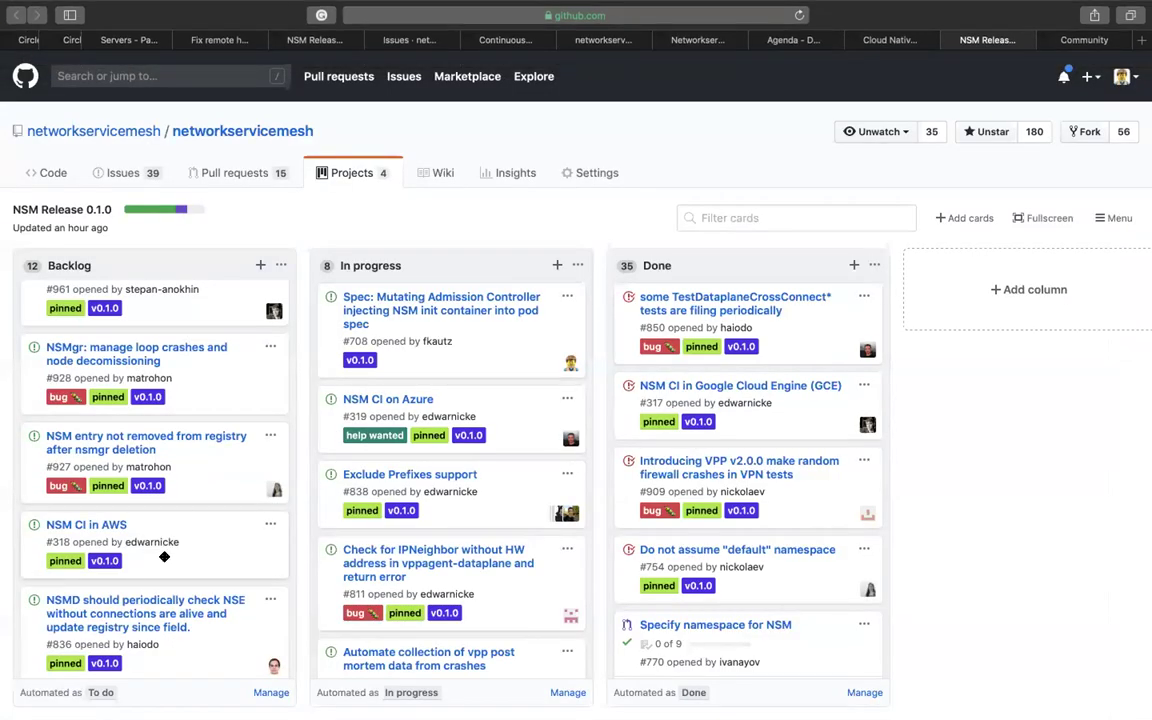
pyautogui.scroll(5, 150, 500)
pyautogui.scroll(-3, 164, 557)
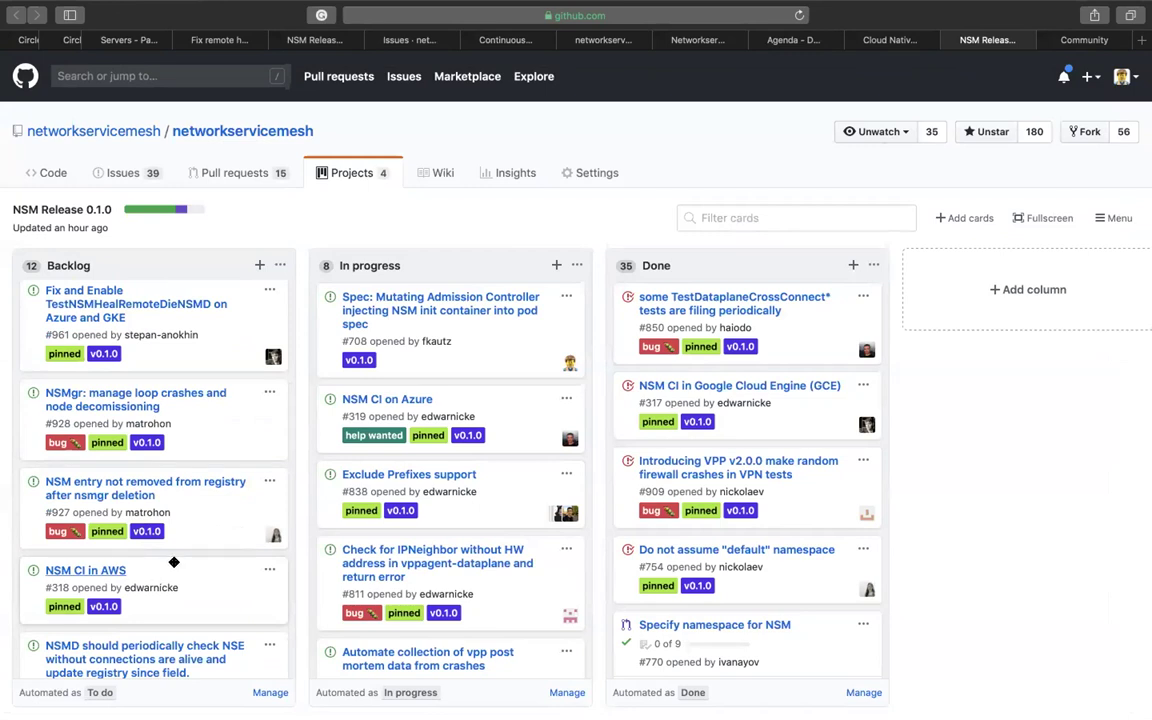
pyautogui.moveTo(171, 569); pyautogui.dragTo(489, 545)
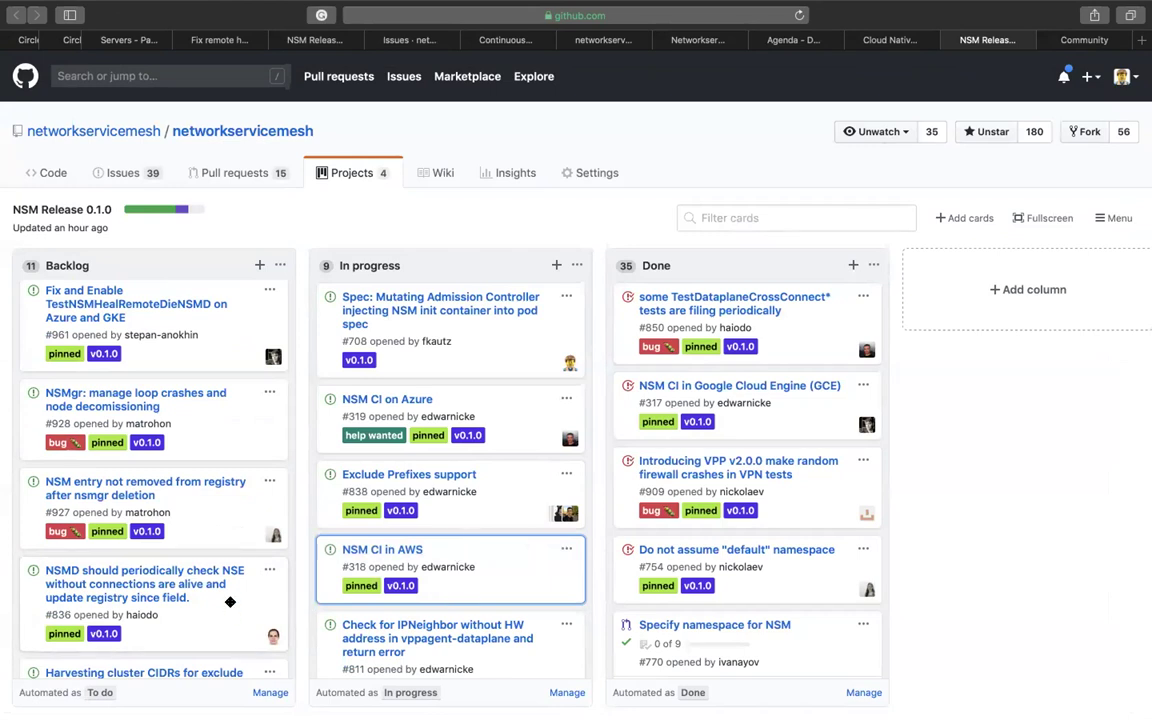
# - Look back through the Backlog cards up to the 'Failed to create or update nsm' issue and return to the meeting notes
pyautogui.scroll(1, 230, 602)
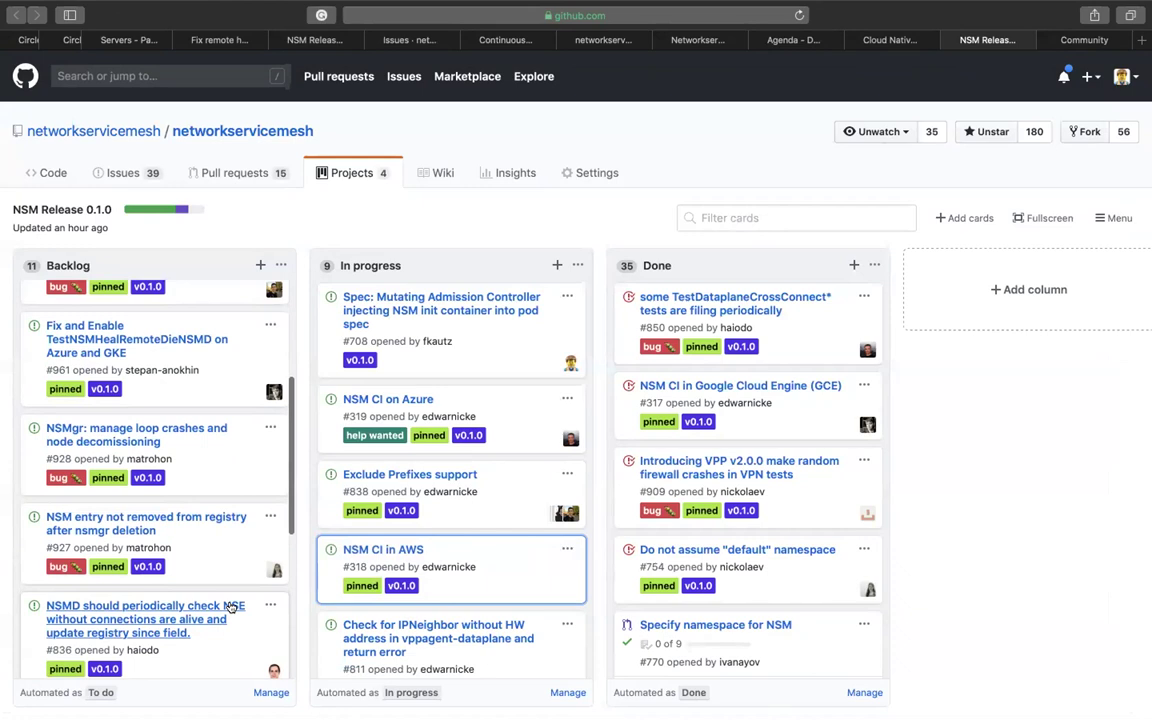
pyautogui.scroll(2, 230, 607)
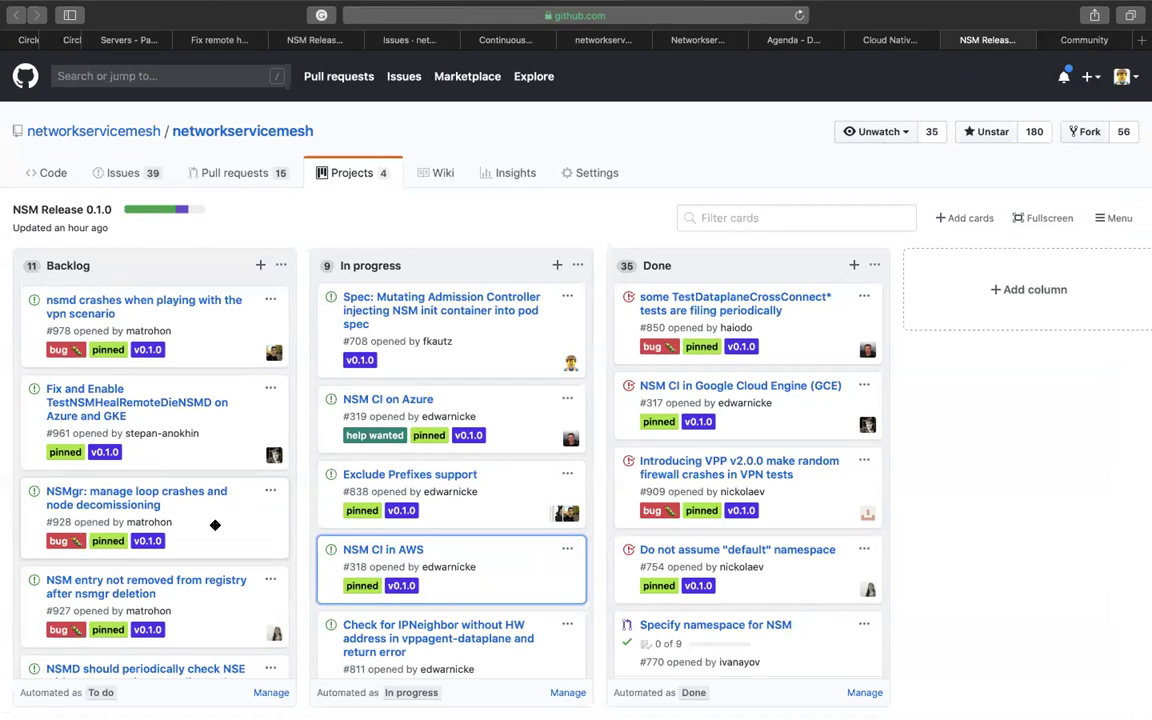
pyautogui.scroll(3, 215, 525)
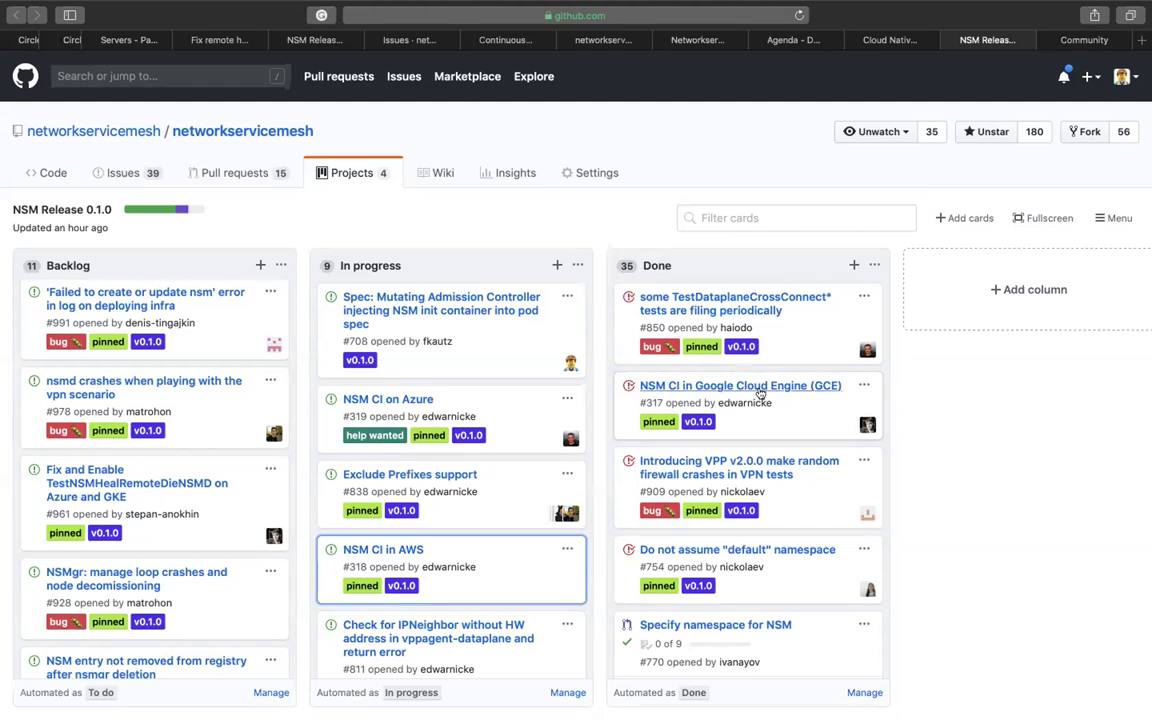
pyautogui.moveTo(803, 70)
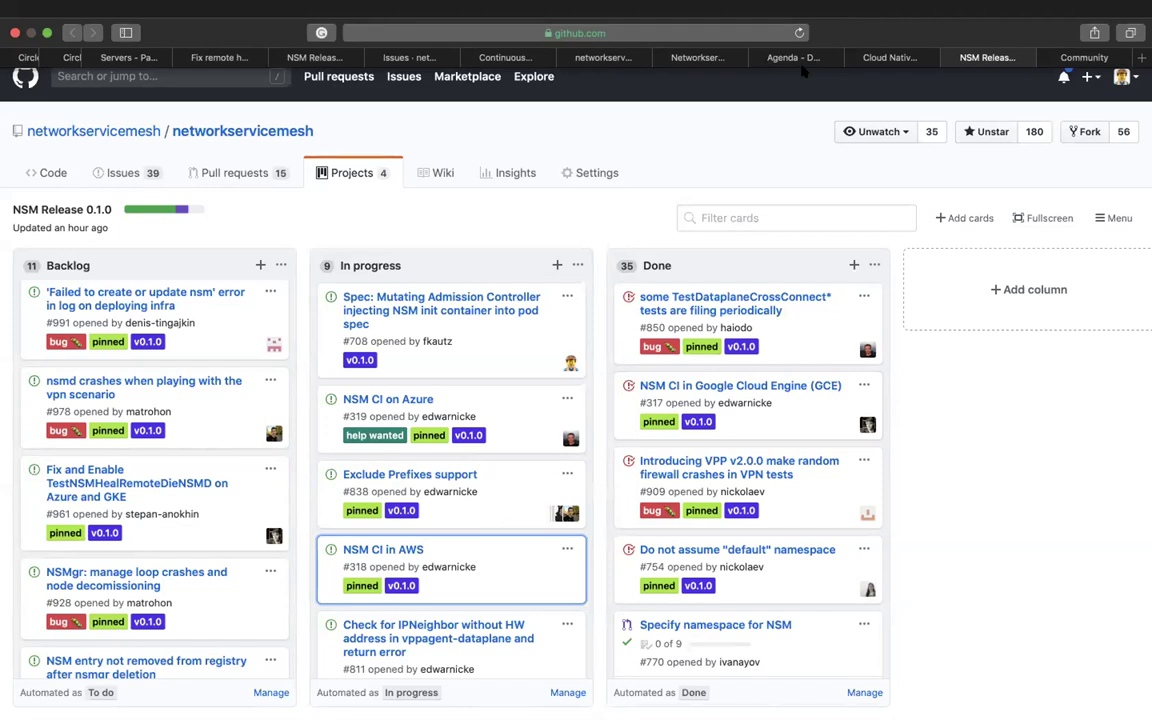
pyautogui.click(695, 60)
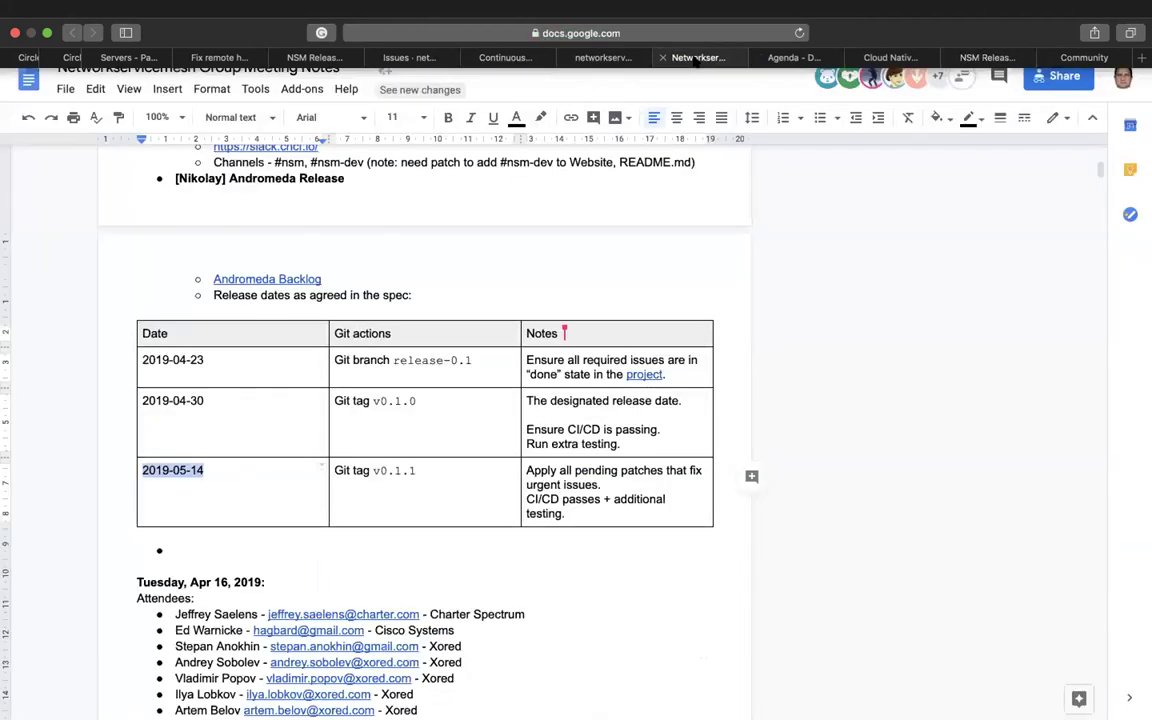